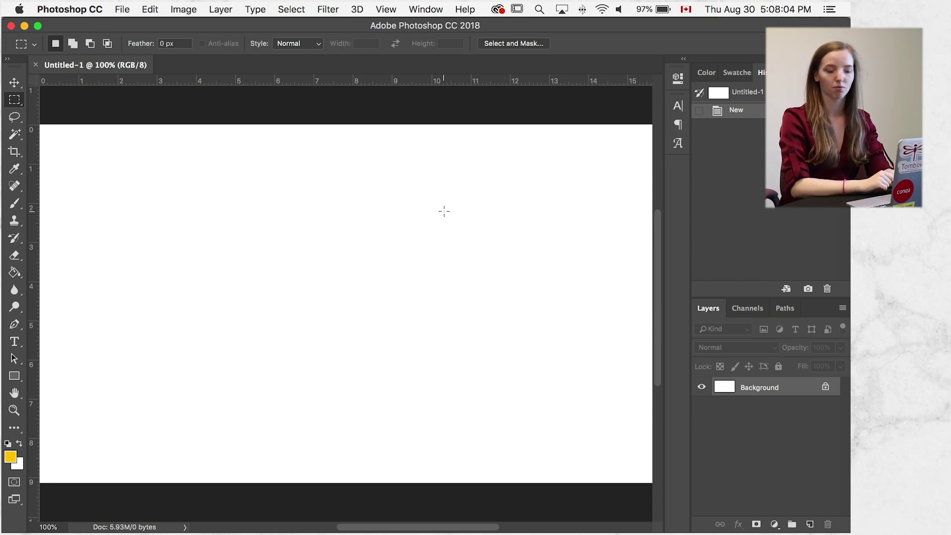
# Switch from Photoshop to Chrome, showing the Google home page
pyautogui.press('super+Tab')
pyautogui.press('super+Tab')
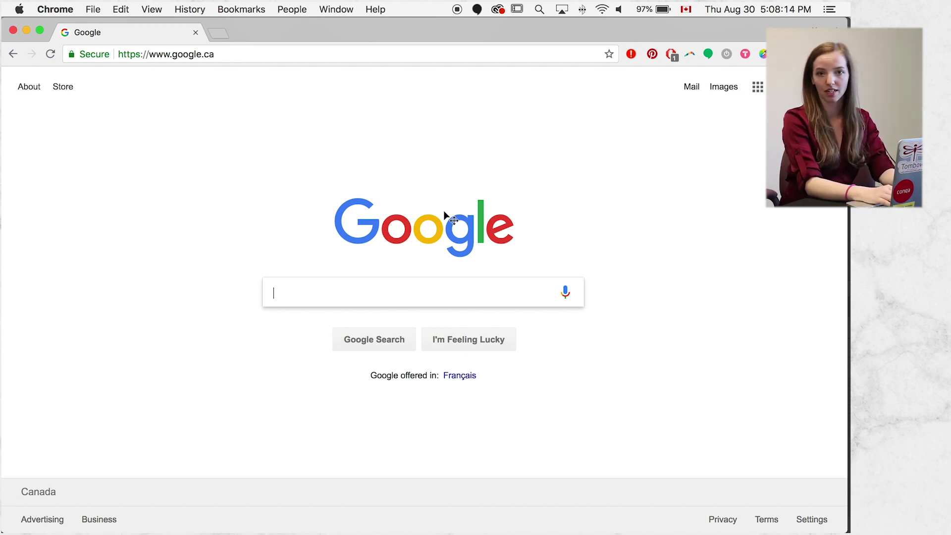
# Search Google Images for macbook, filtered to images larger than 2 MP
pyautogui.write('acbook')
pyautogui.press('Return')
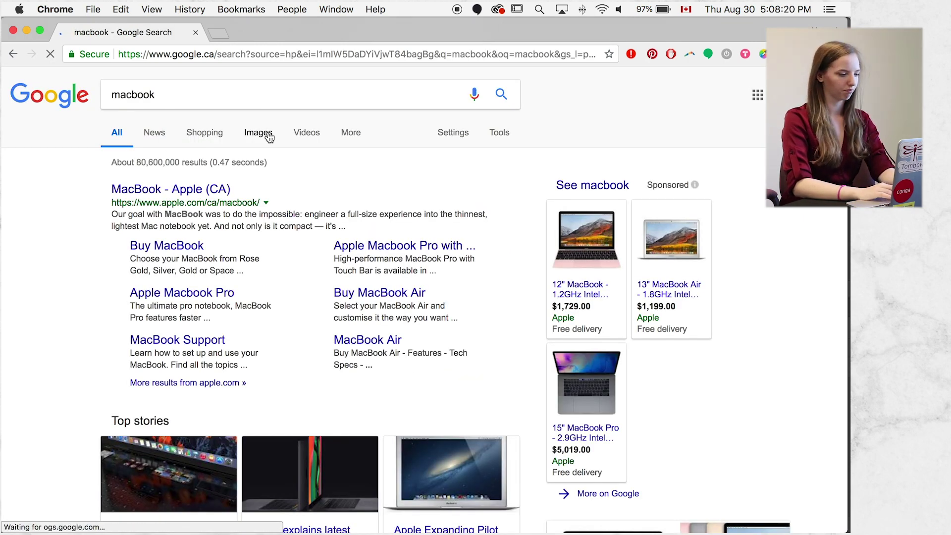
pyautogui.click(268, 135)
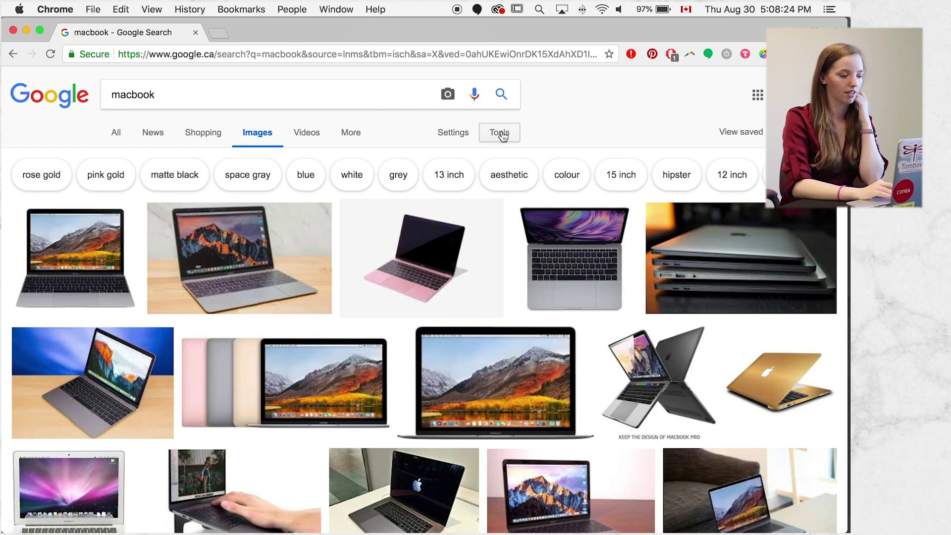
pyautogui.click(499, 132)
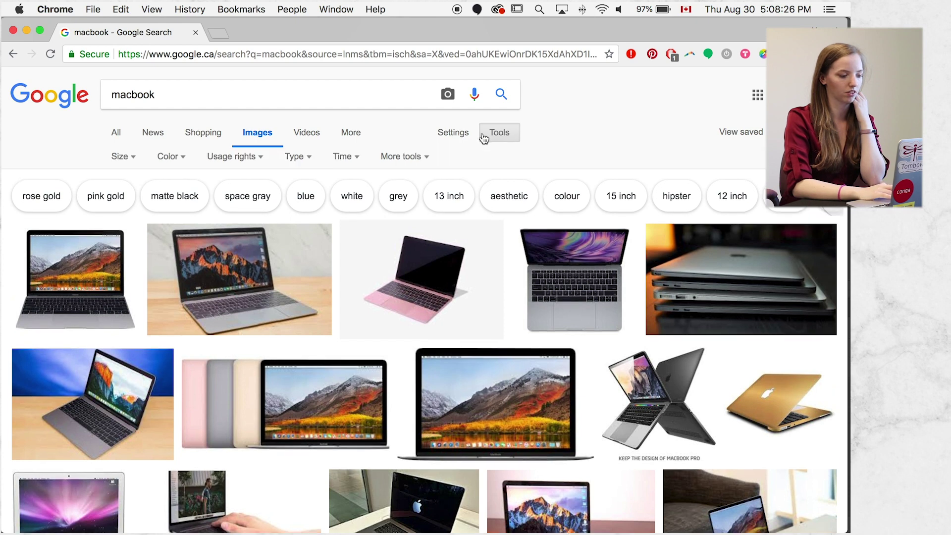
pyautogui.click(124, 161)
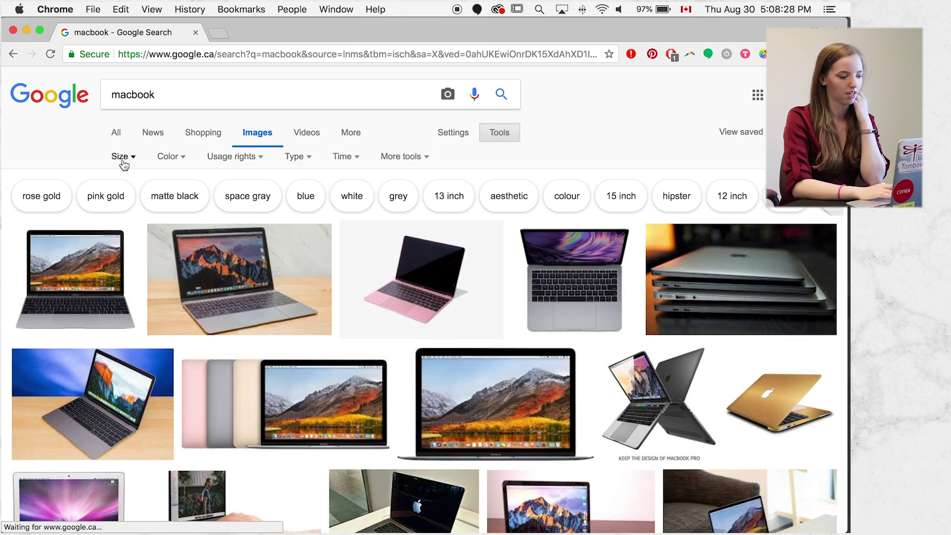
pyautogui.moveTo(148, 254)
pyautogui.click(237, 287)
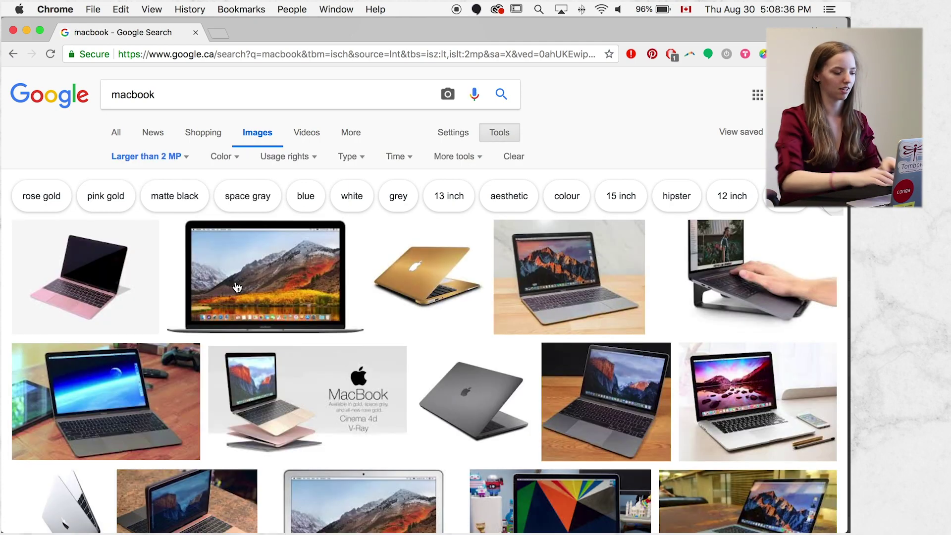
# Open the 4192×2413 MacBook photo full size in a new tab
pyautogui.click(287, 319)
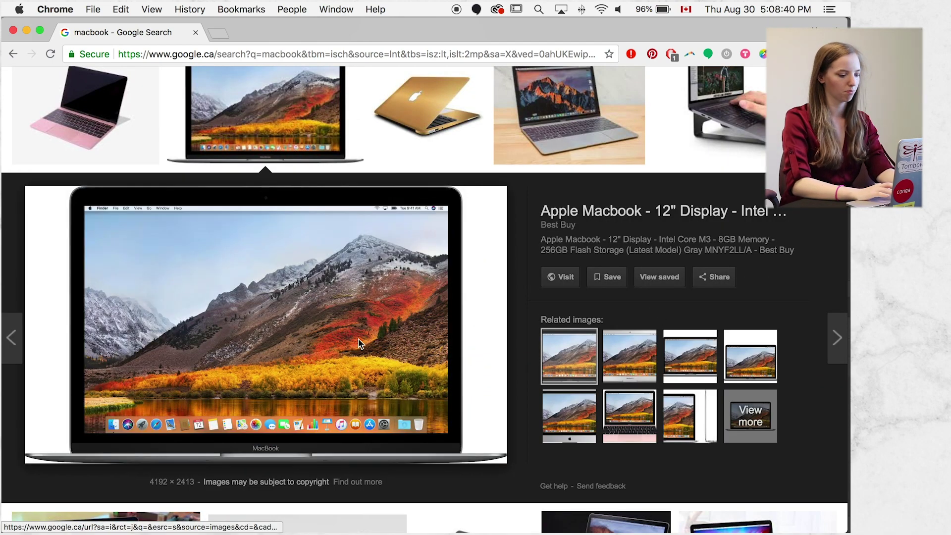
pyautogui.rightClick(360, 313)
pyautogui.click(404, 399)
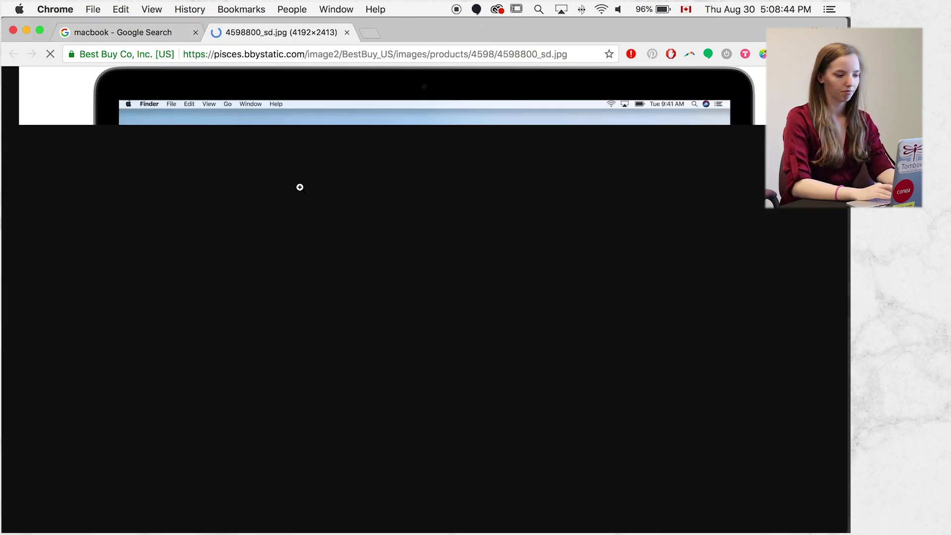
pyautogui.press('super+Tab')
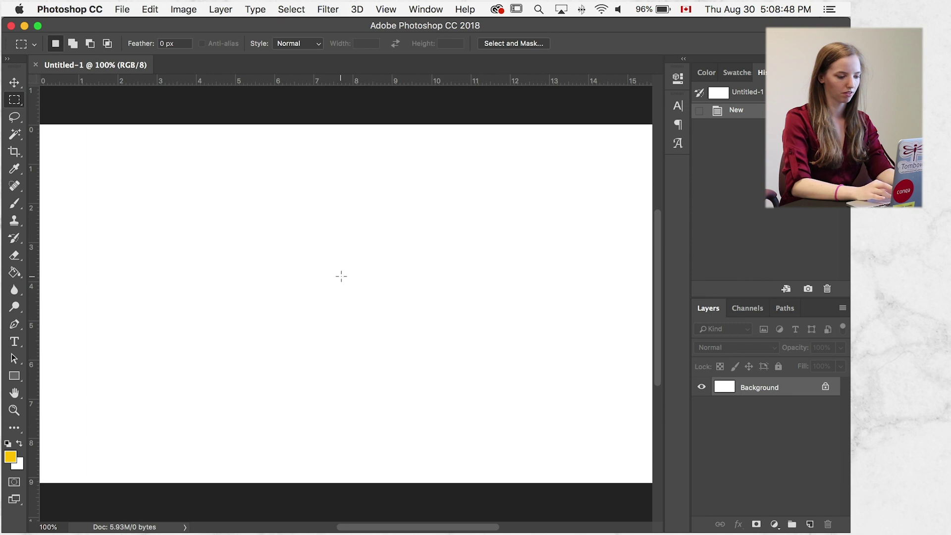
# Drop the MacBook photo onto the canvas, scale it to about 22%, and centre it
pyautogui.moveTo(341, 277); pyautogui.dragTo(341, 276)
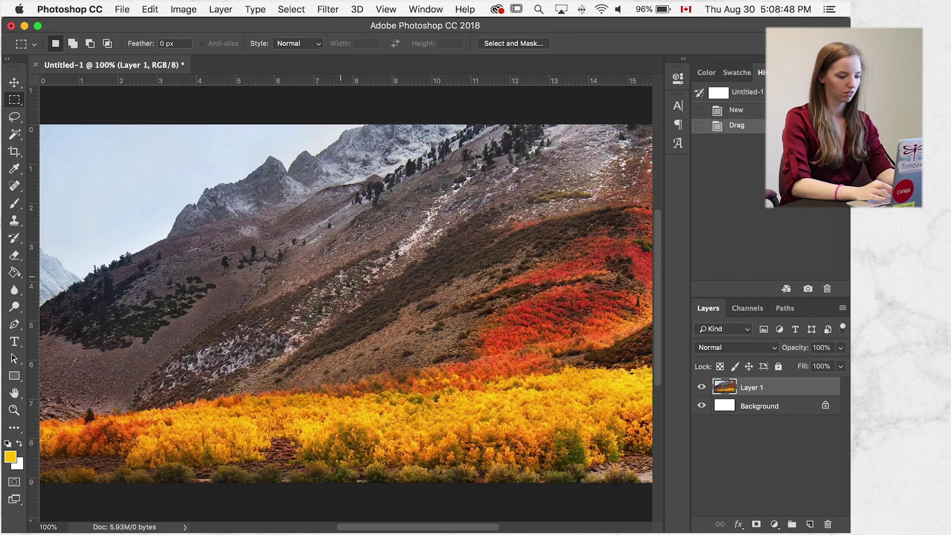
pyautogui.scroll(-5, 341, 276)
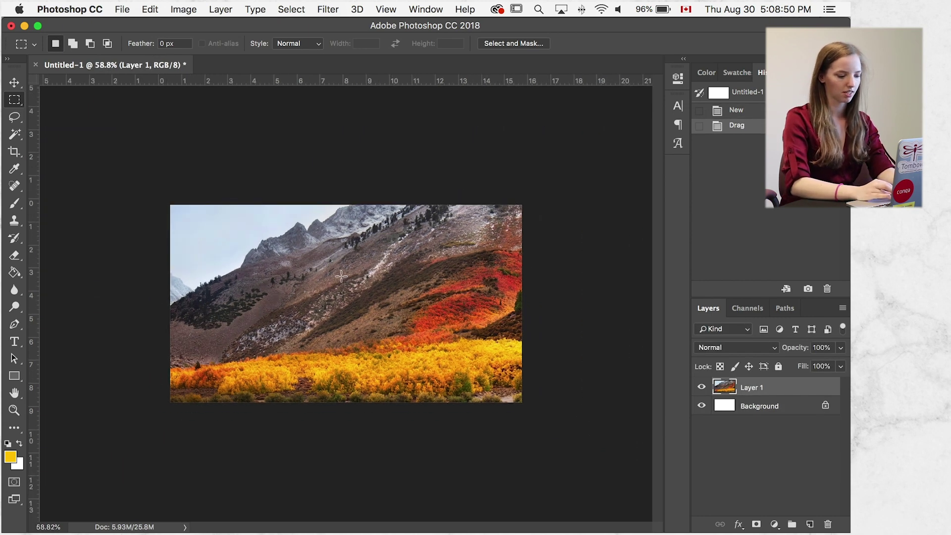
pyautogui.scroll(-3, 341, 276)
pyautogui.press('super+t')
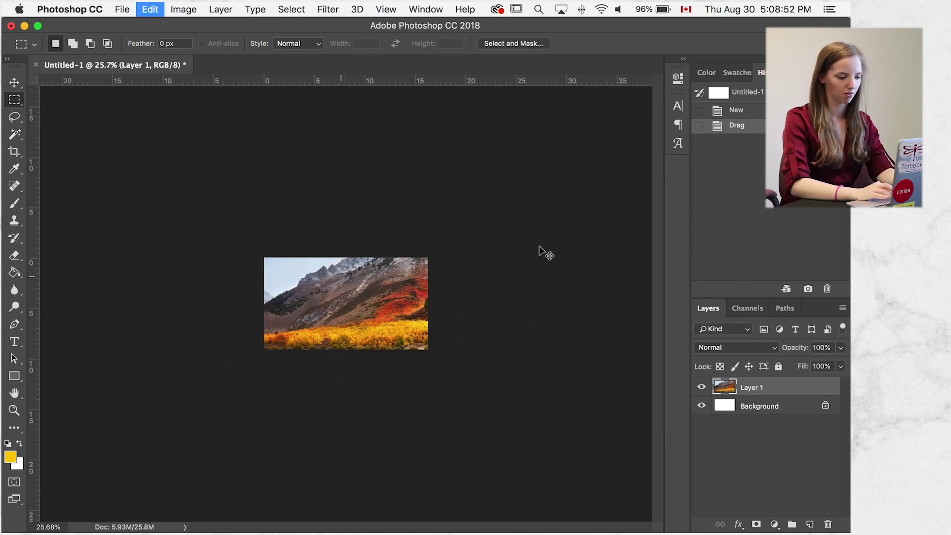
pyautogui.moveTo(520, 195); pyautogui.dragTo(232, 339)
pyautogui.moveTo(229, 373); pyautogui.dragTo(369, 296)
pyautogui.press('Return')
pyautogui.press('super+0')
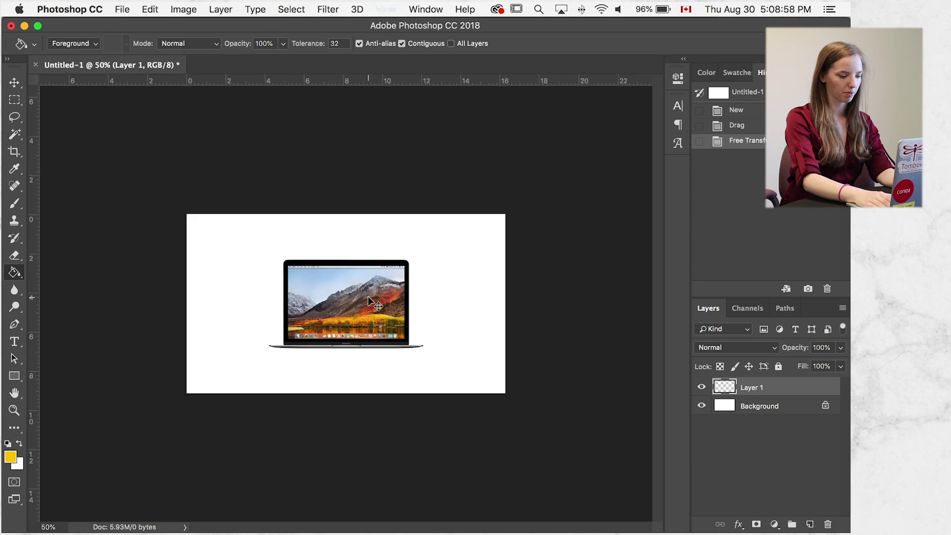
pyautogui.press('super+minus')
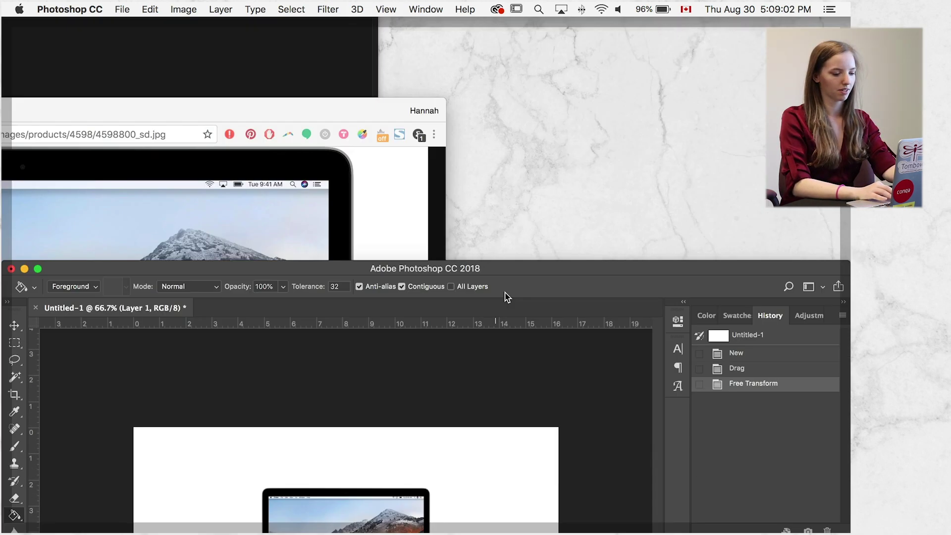
# Place the HWD_marblebackground image to fill the canvas and move it below Layer 1
pyautogui.press('F11')
pyautogui.click(652, 214)
pyautogui.moveTo(595, 188); pyautogui.dragTo(308, 209)
pyautogui.press('F11')
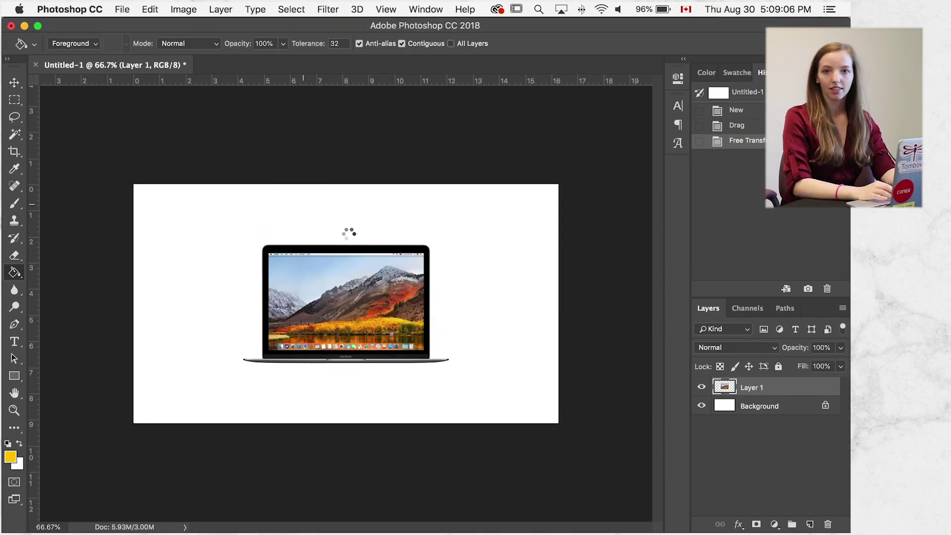
pyautogui.moveTo(349, 233); pyautogui.dragTo(303, 239)
pyautogui.moveTo(483, 184); pyautogui.dragTo(592, 113)
pyautogui.moveTo(524, 218); pyautogui.dragTo(524, 237)
pyautogui.press('Return')
pyautogui.moveTo(742, 391); pyautogui.dragTo(744, 407)
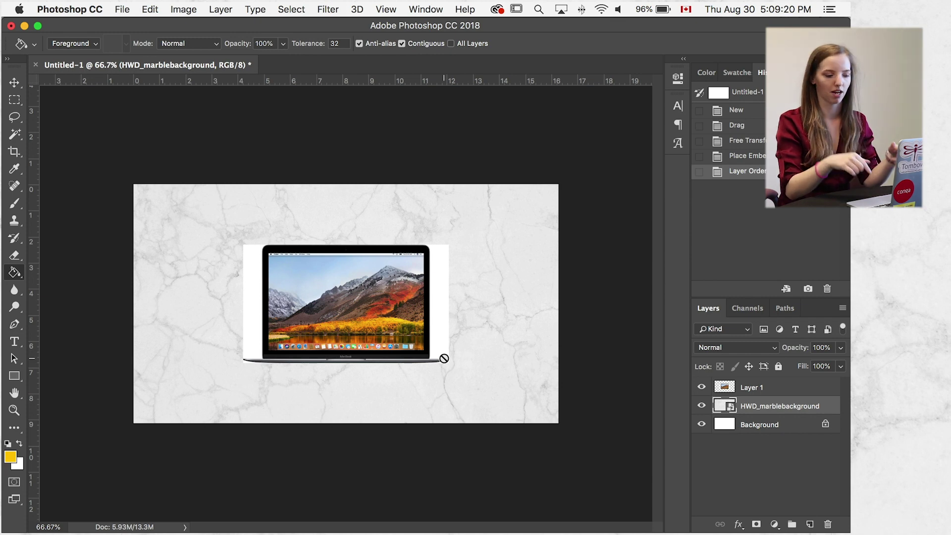
# Magic Wand-select the white areas around the laptop on Layer 1 and delete them
pyautogui.press('w')
pyautogui.click(442, 330)
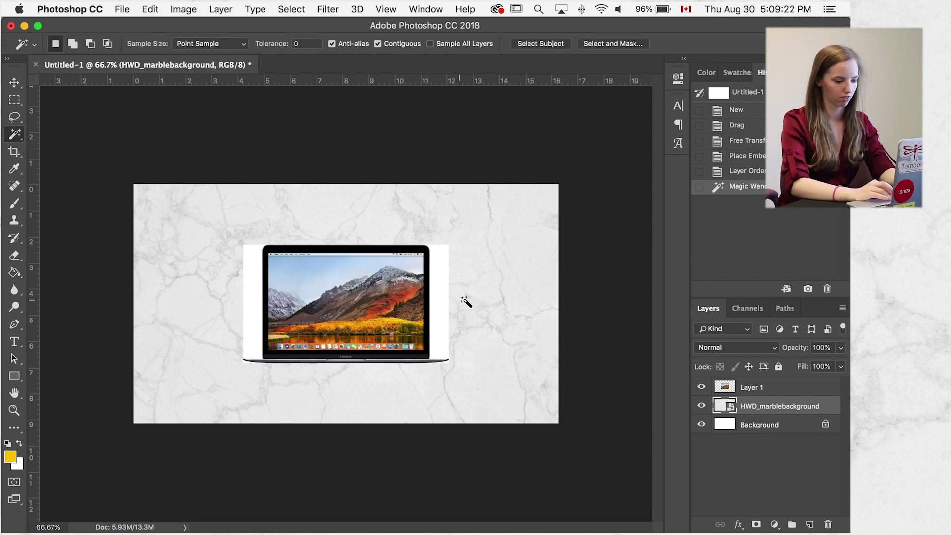
pyautogui.scroll(5, 464, 317)
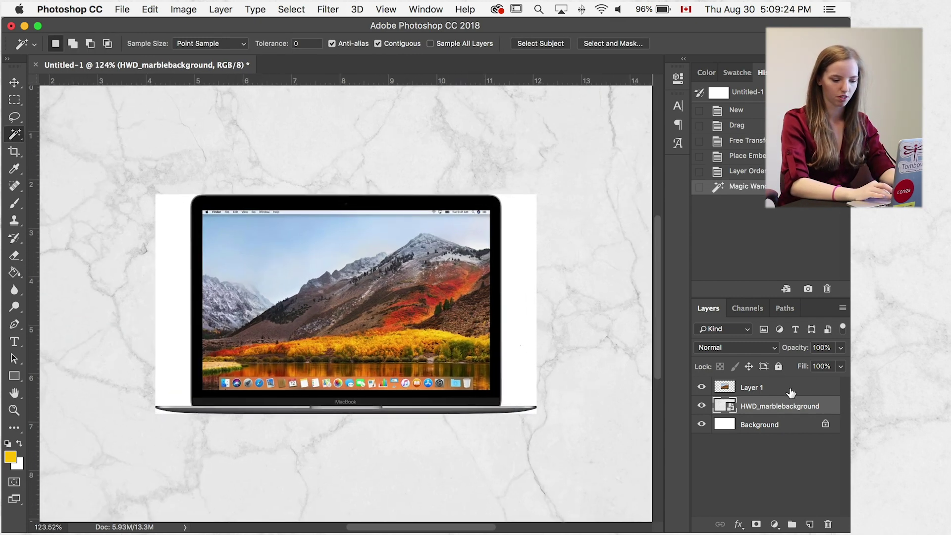
pyautogui.click(791, 391)
pyautogui.click(525, 329)
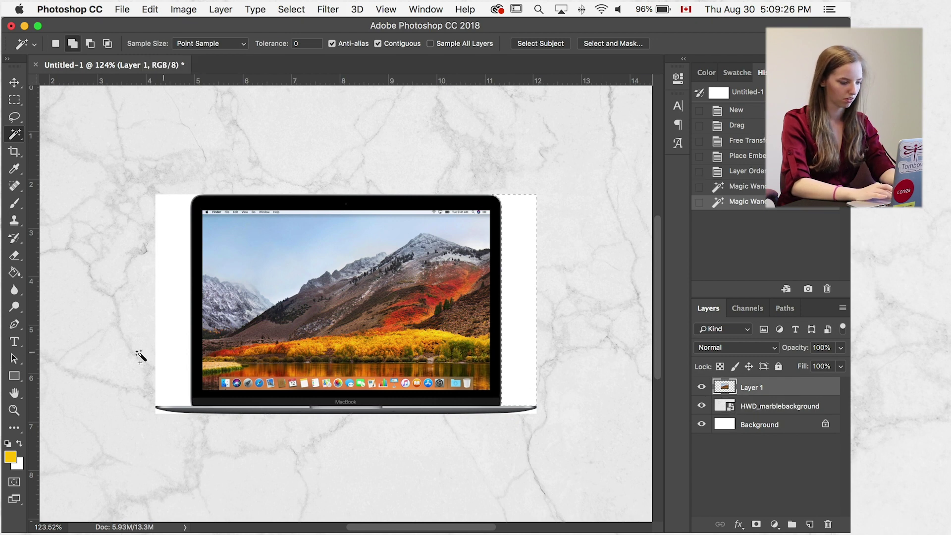
pyautogui.keyDown('shift'); pyautogui.click(170, 372); pyautogui.keyUp('shift')
pyautogui.keyDown('shift'); pyautogui.click(158, 413); pyautogui.keyUp('shift')
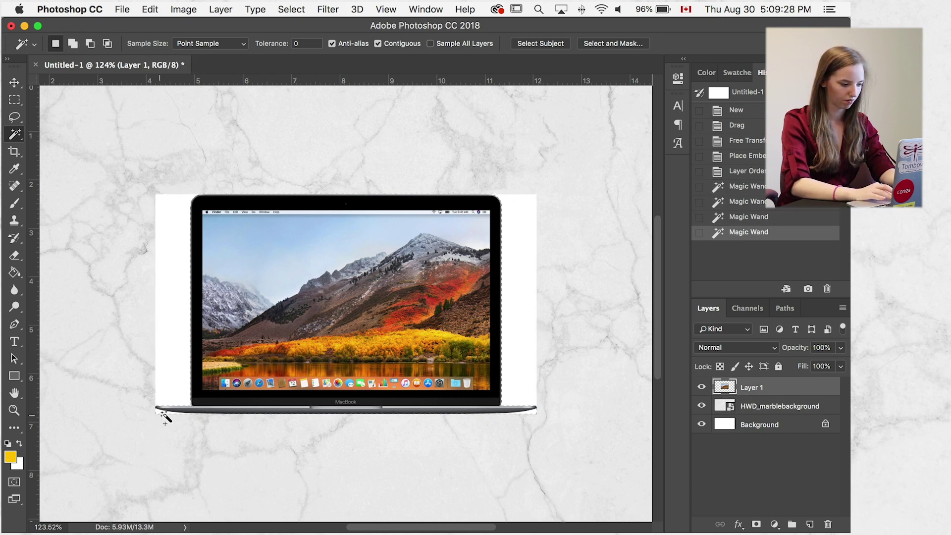
pyautogui.press('Delete')
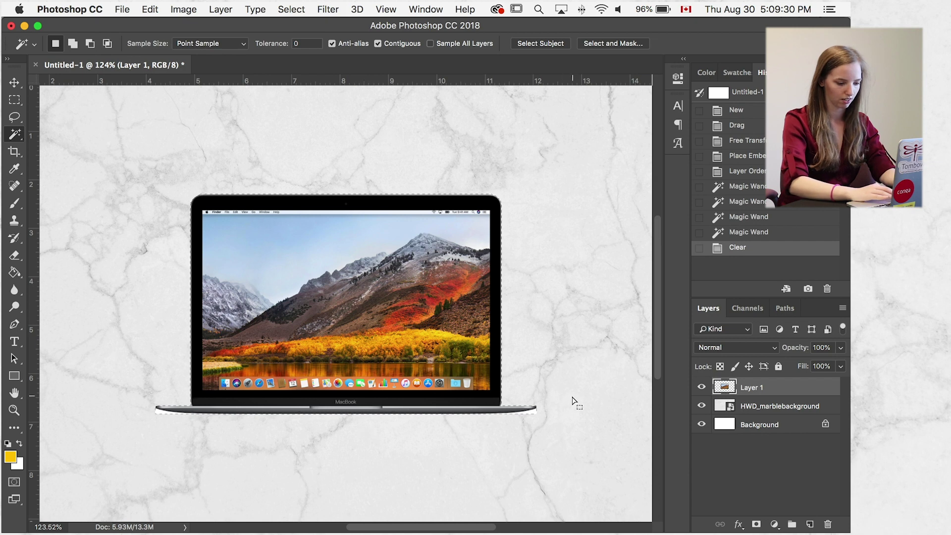
# Delete the leftover white at the base's right end, then deselect and fit the canvas
pyautogui.click(532, 413)
pyautogui.press('Delete')
pyautogui.press('m')
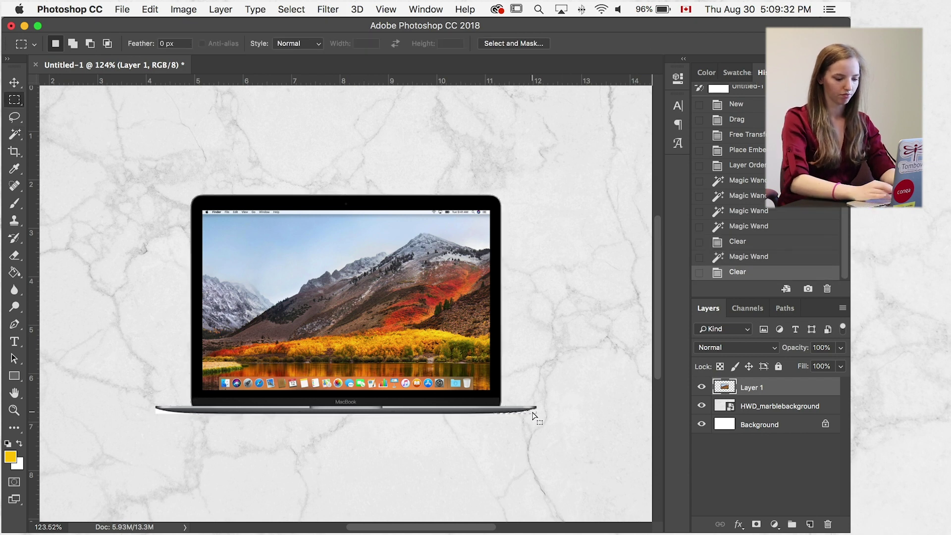
pyautogui.press('super+d')
pyautogui.press('super+0')
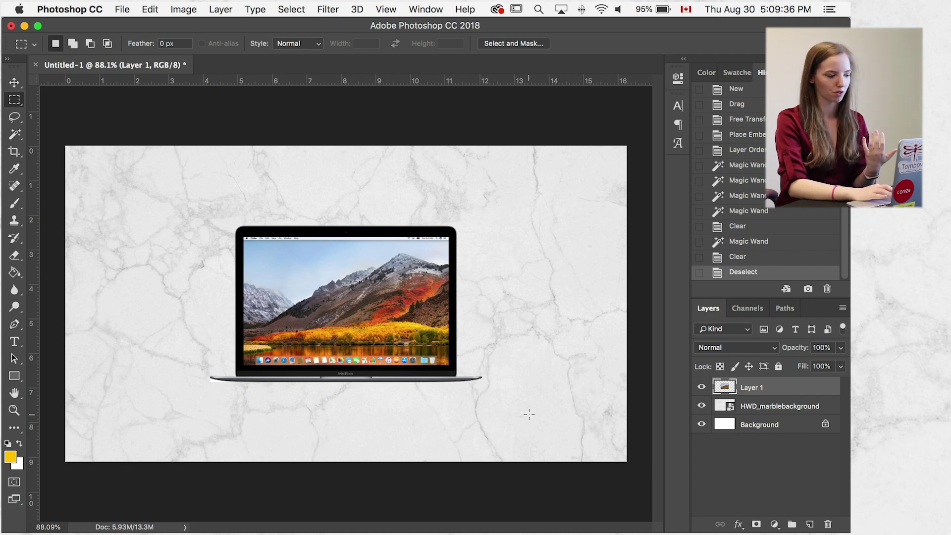
# Draw a yellow 703×444 px rectangle over the laptop screen
pyautogui.click(14, 378)
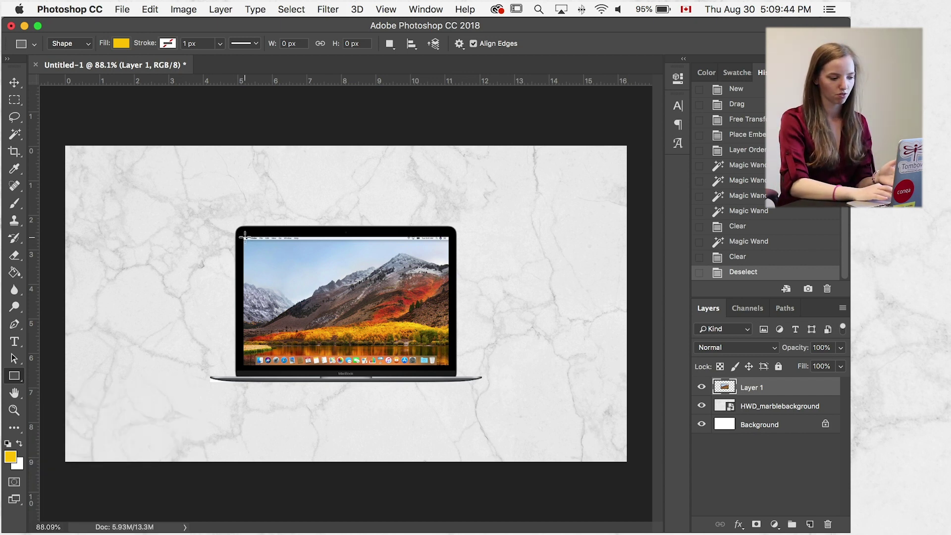
pyautogui.moveTo(244, 237); pyautogui.dragTo(448, 366)
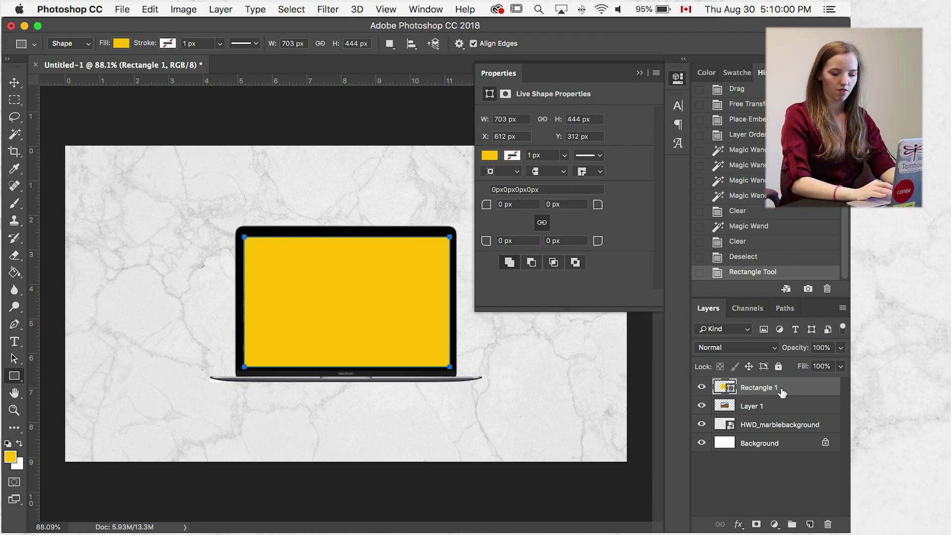
# Set Rectangle 1 to 80% opacity and pull its top-left corner onto the screen edge
pyautogui.write('80')
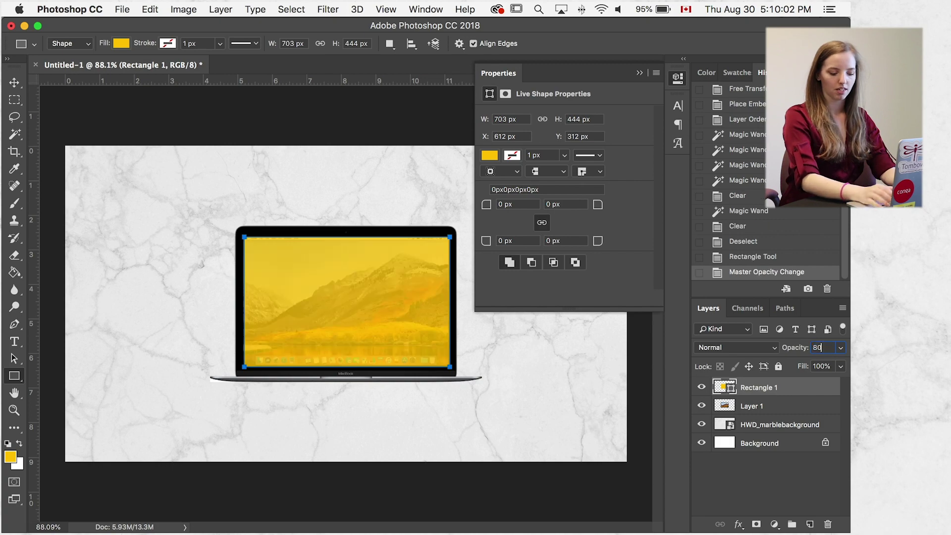
pyautogui.press('super+equal')
pyautogui.press('super+equal')
pyautogui.press('super+equal')
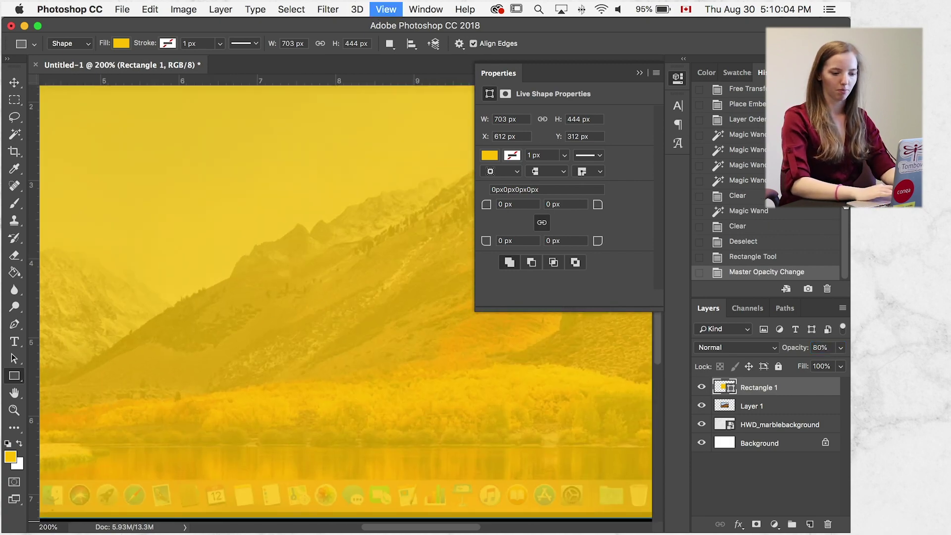
pyautogui.click(677, 79)
pyautogui.hscroll(-10, 340, 209)
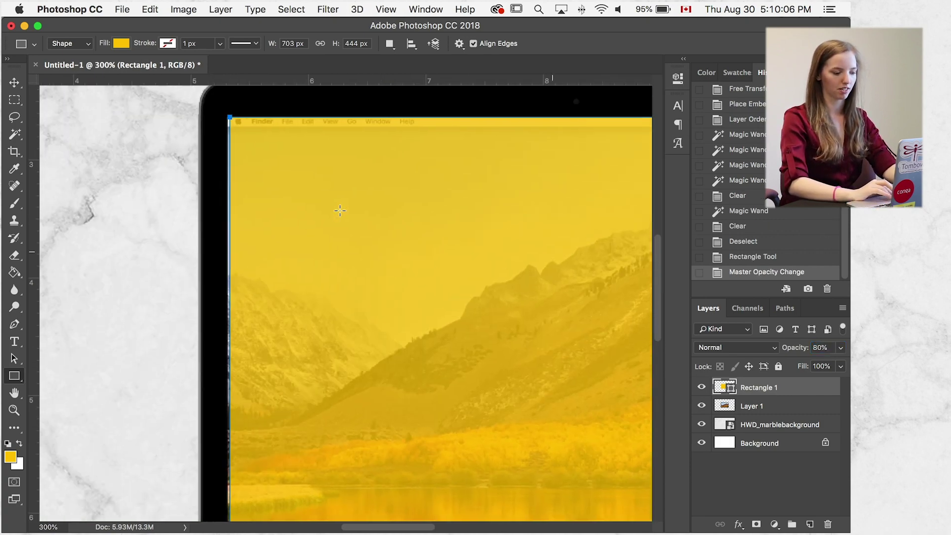
pyautogui.press('super+t')
pyautogui.scroll(5, 272, 154)
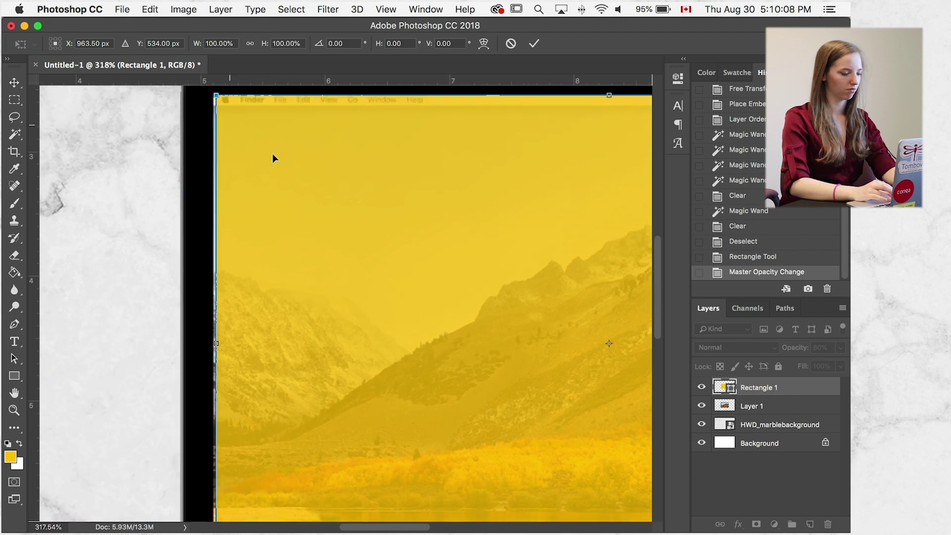
pyautogui.scroll(2, 272, 158)
pyautogui.scroll(5, 272, 157)
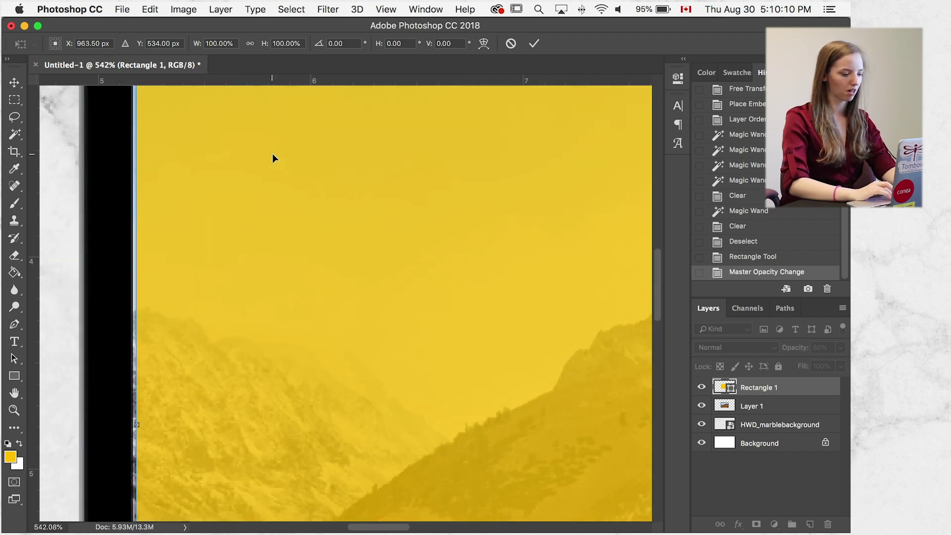
pyautogui.hscroll(-3, 272, 158)
pyautogui.scroll(1, 272, 157)
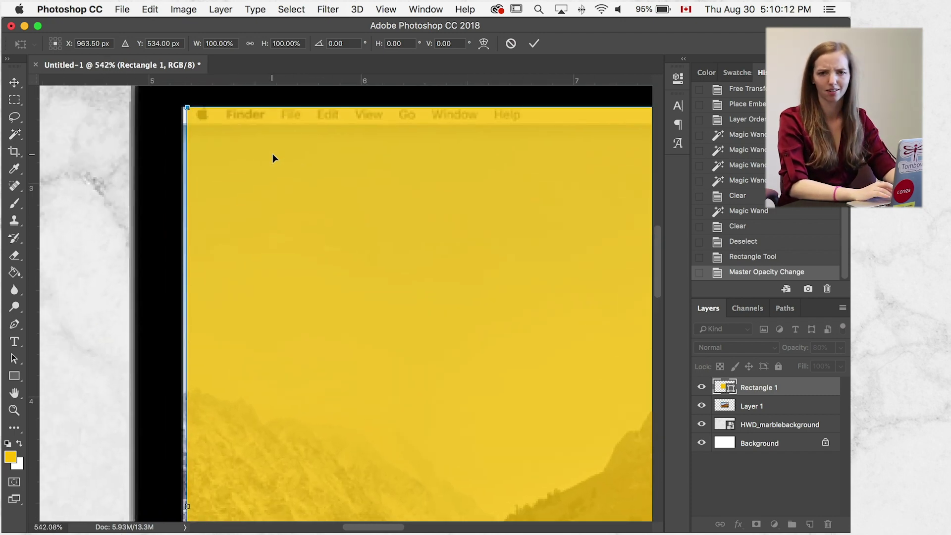
pyautogui.scroll(3, 273, 157)
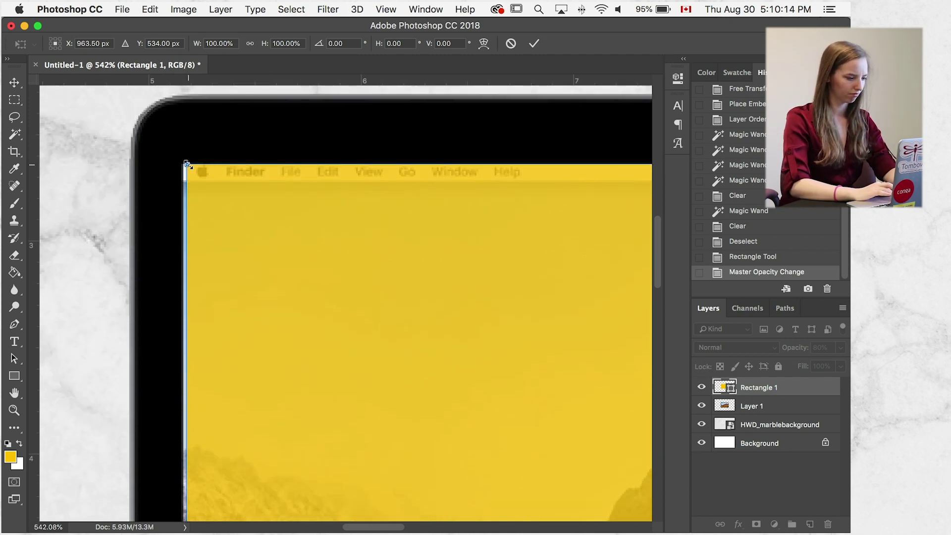
pyautogui.moveTo(185, 165); pyautogui.dragTo(183, 165)
# Align the bottom-right corner to the screen edge and commit the 701×438 px shape
pyautogui.scroll(-10, 273, 305)
pyautogui.hscroll(15, 273, 304)
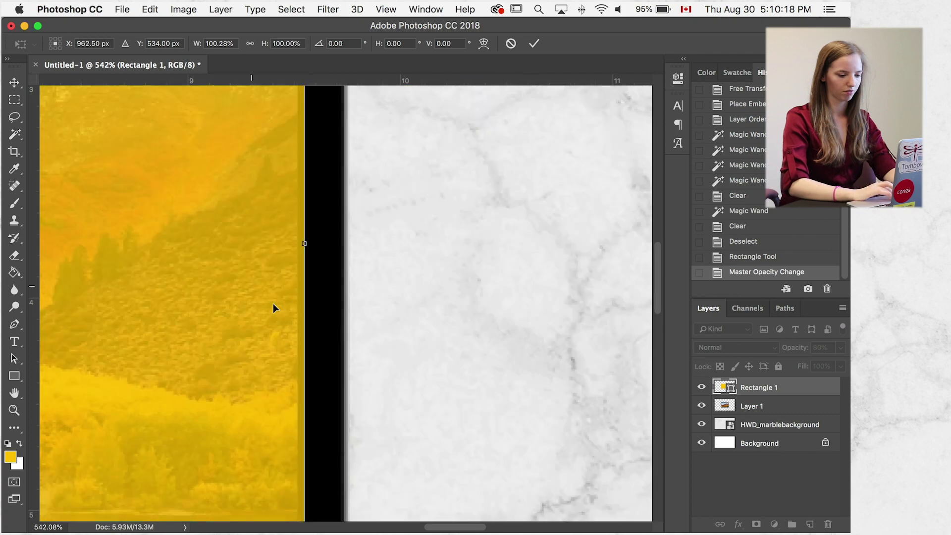
pyautogui.scroll(-10, 273, 306)
pyautogui.hscroll(7, 274, 306)
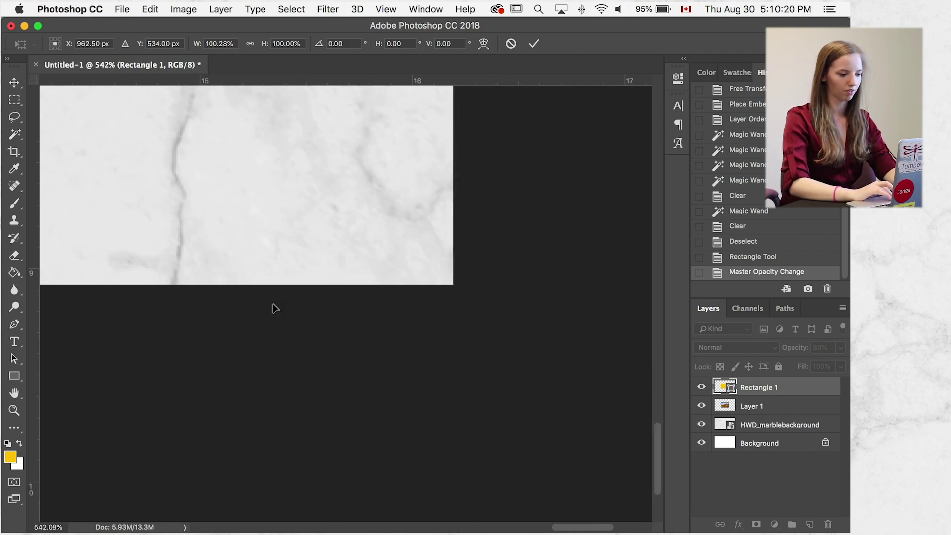
pyautogui.hscroll(-15, 273, 304)
pyautogui.scroll(5, 273, 304)
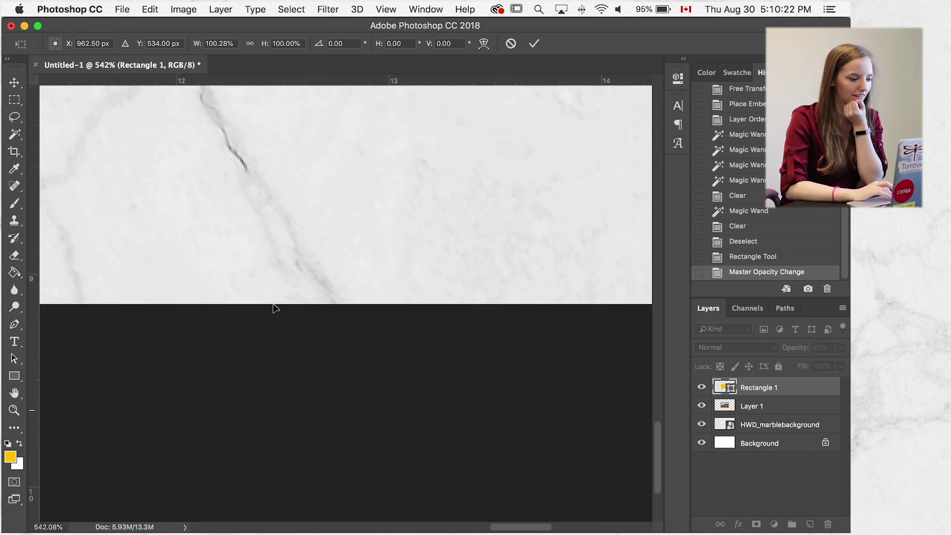
pyautogui.scroll(10, 274, 308)
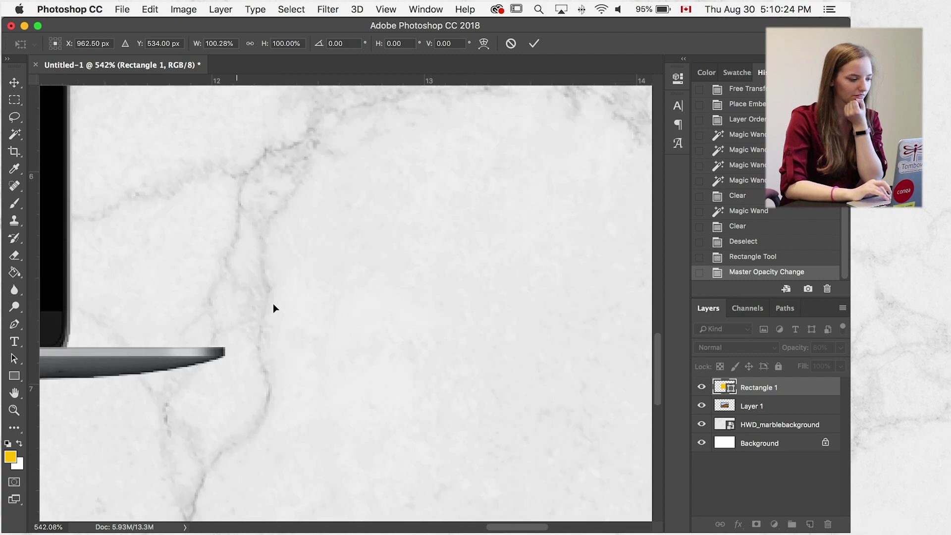
pyautogui.hscroll(2, 273, 308)
pyautogui.scroll(10, 273, 308)
pyautogui.hscroll(2, 273, 308)
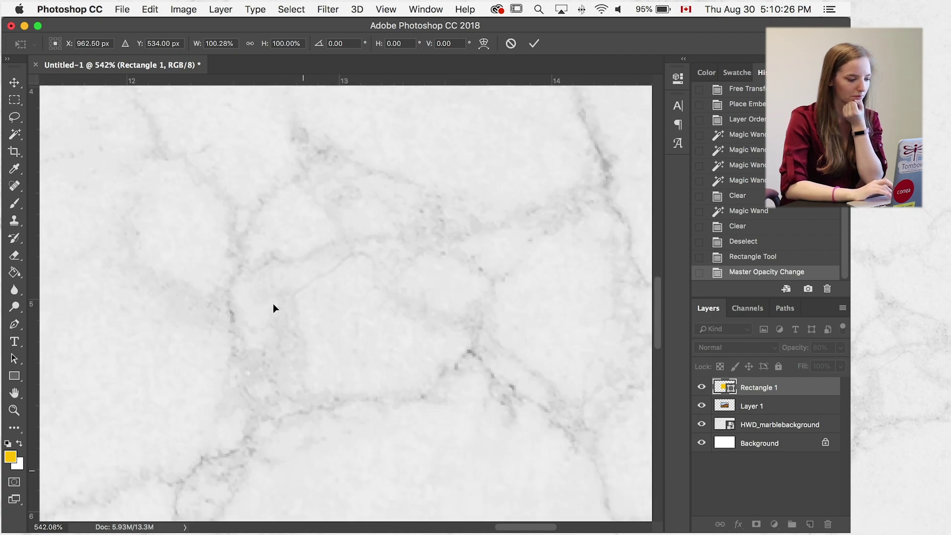
pyautogui.scroll(-10, 274, 308)
pyautogui.hscroll(-10, 274, 308)
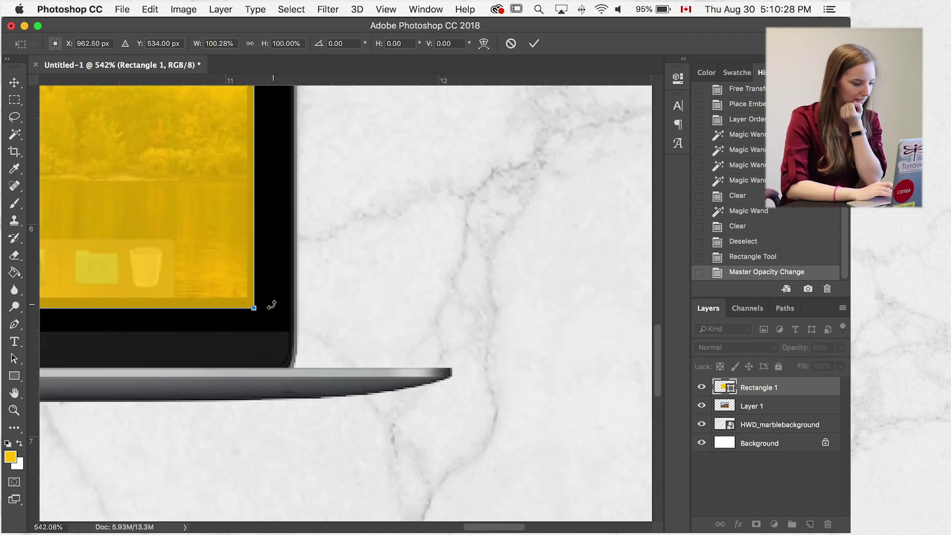
pyautogui.moveTo(254, 307)
pyautogui.mouseDown()
pyautogui.moveTo(227, 282)
pyautogui.moveTo(249, 298)
pyautogui.mouseUp()
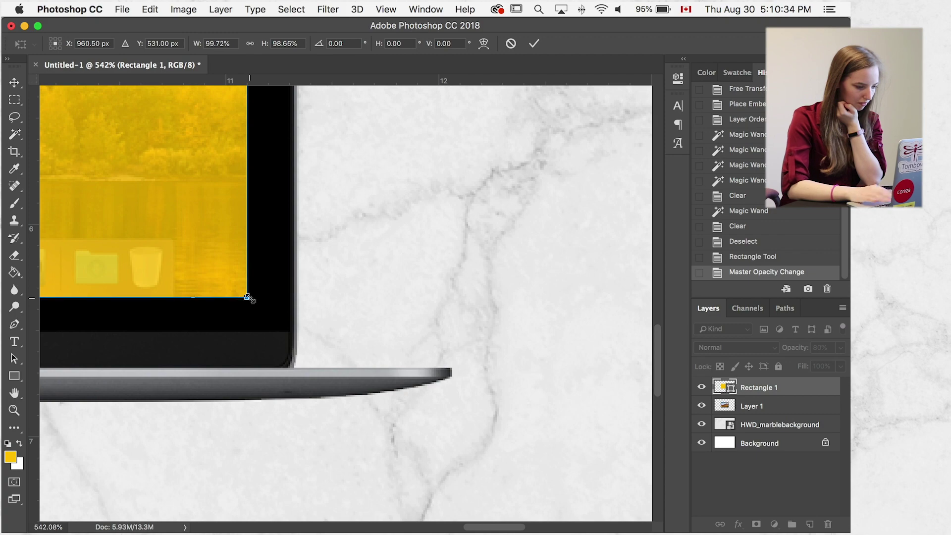
pyautogui.press('Return')
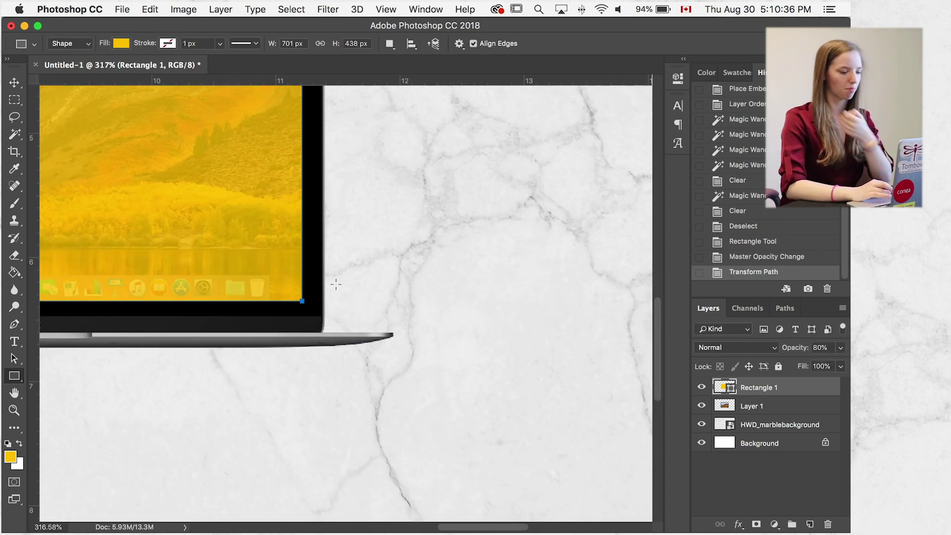
pyautogui.scroll(-6, 336, 284)
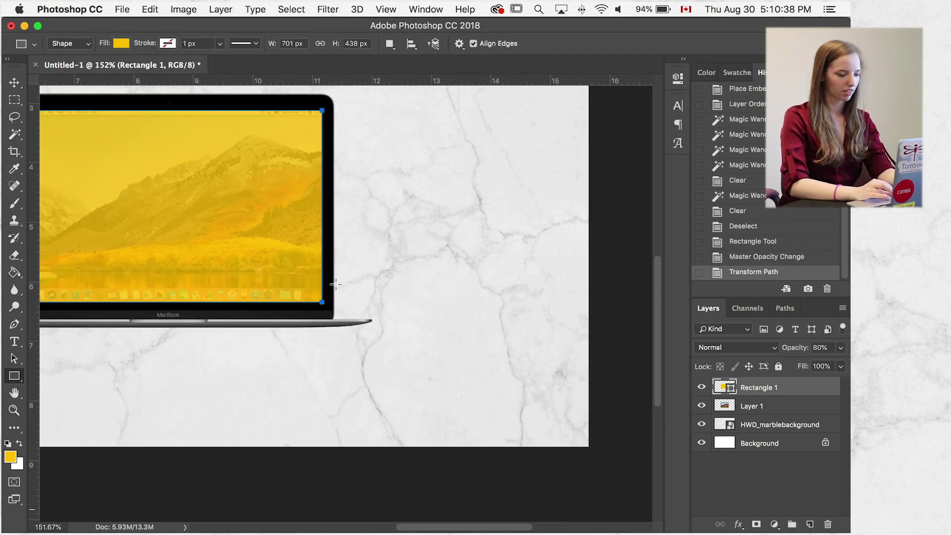
# Set Rectangle 1's opacity to 100%
pyautogui.scroll(-2, 336, 284)
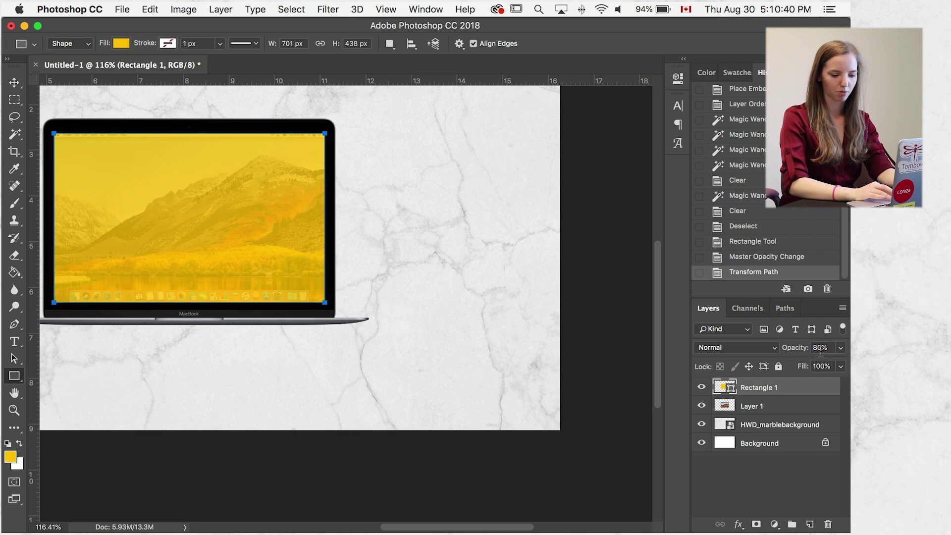
pyautogui.doubleClick(821, 348)
pyautogui.write('100')
pyautogui.press('Return')
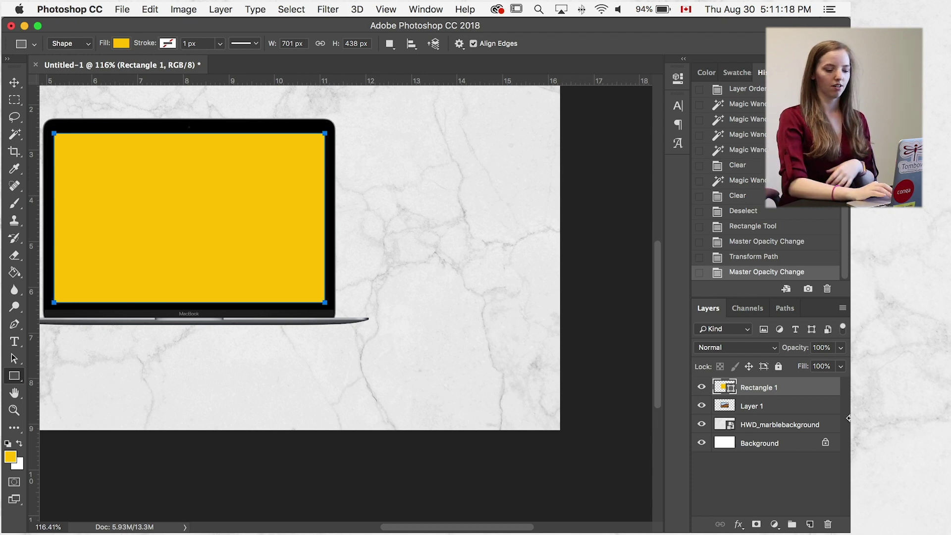
# Rasterize Rectangle 1 into a yellow pixel layer
pyautogui.rightClick(787, 392)
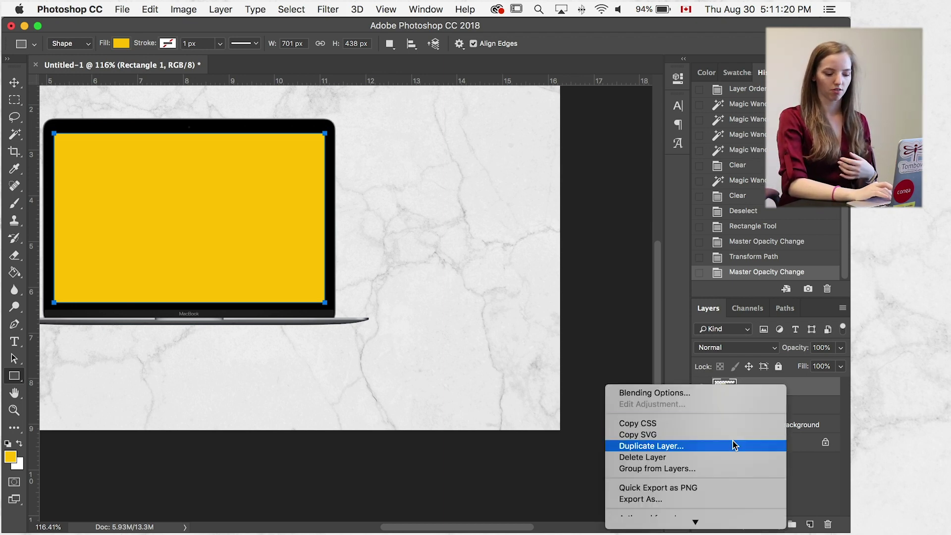
pyautogui.scroll(-4, 733, 441)
pyautogui.click(741, 389)
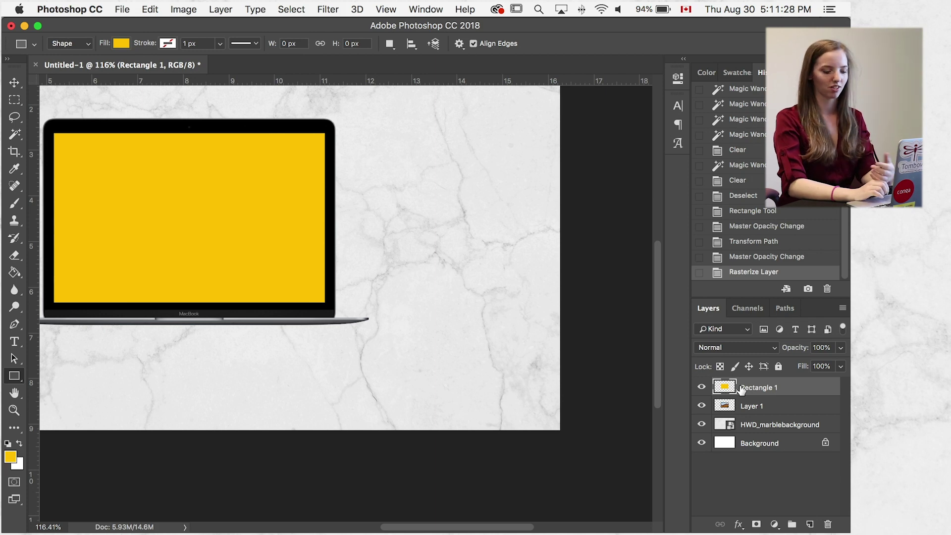
pyautogui.press('w')
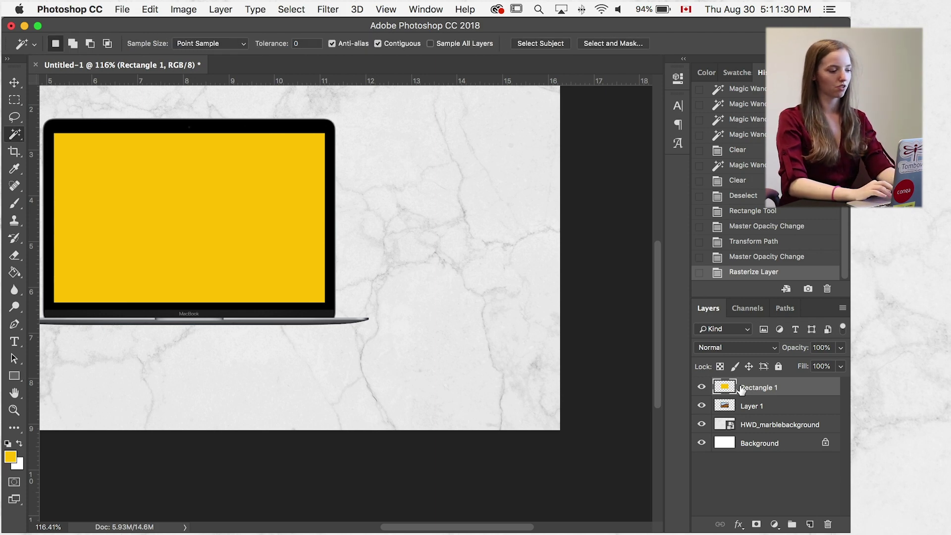
# Select the yellow screen area with the Magic Wand and fit the document in view
pyautogui.click(463, 289)
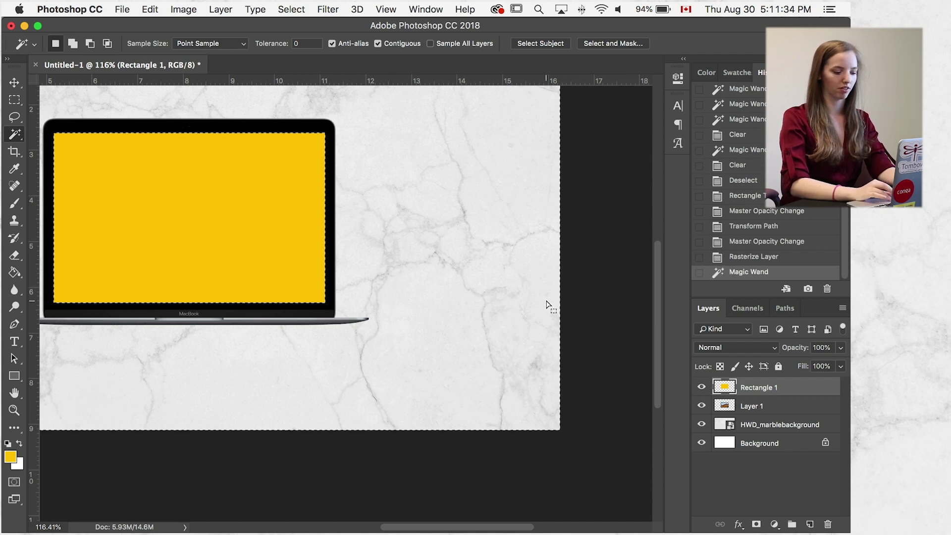
pyautogui.press('super+0')
pyautogui.scroll(-1, 513, 221)
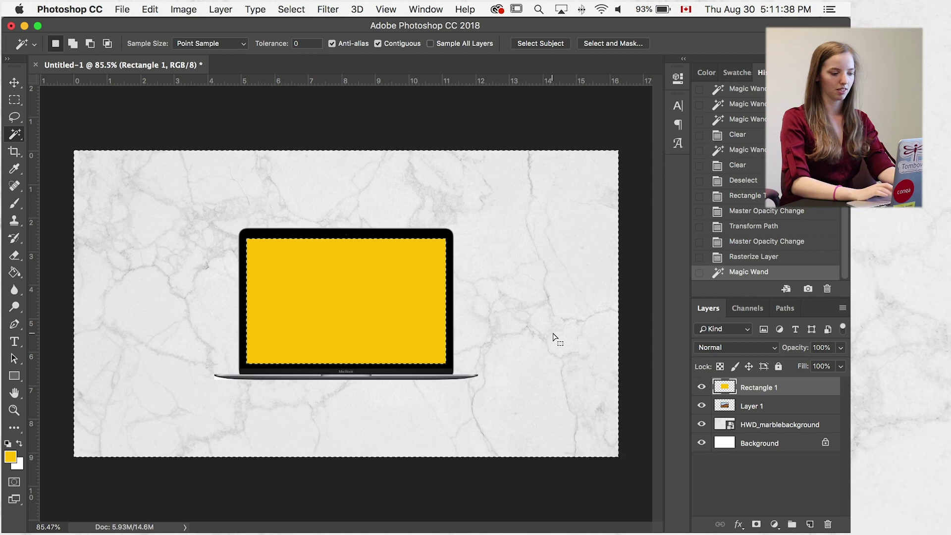
# Group Layer 1 and HWD_marblebackground into Group 1
pyautogui.click(763, 406)
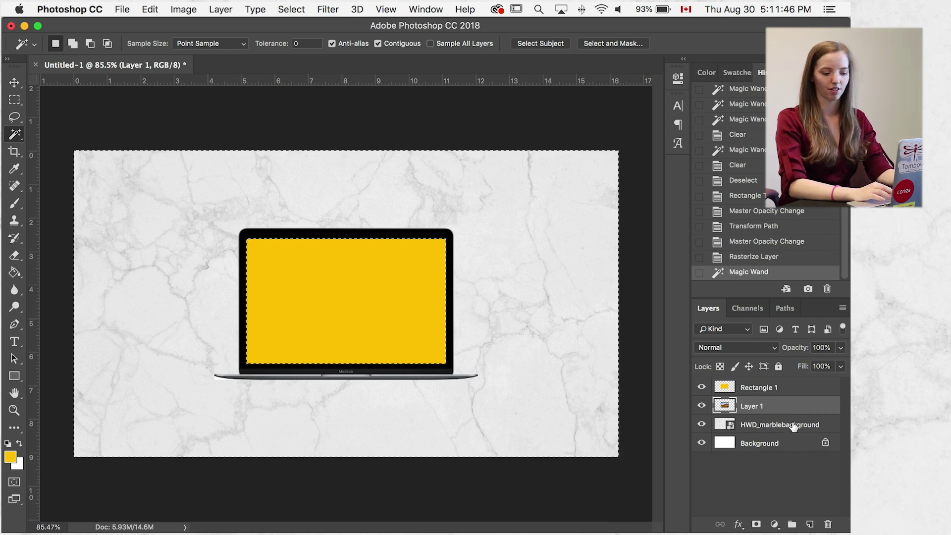
pyautogui.keyDown('shift'); pyautogui.click(792, 427); pyautogui.keyUp('shift')
pyautogui.click(792, 524)
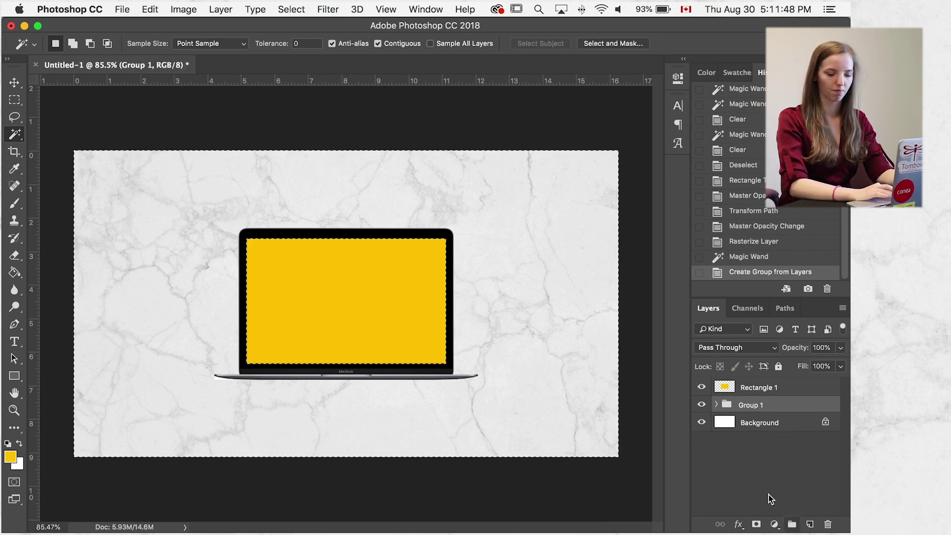
# Hide the Background and Rectangle 1 layers and mask the screen area out of Group 1
pyautogui.click(702, 422)
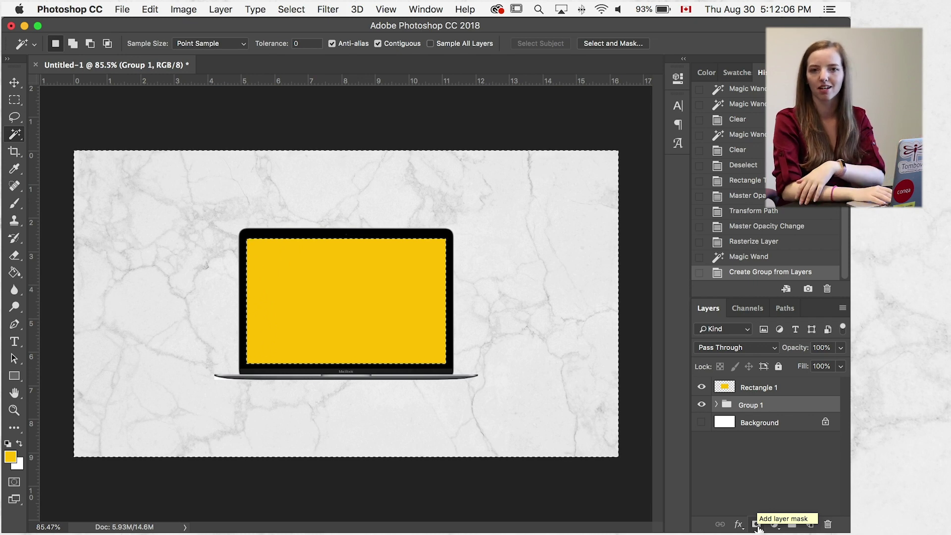
pyautogui.click(757, 524)
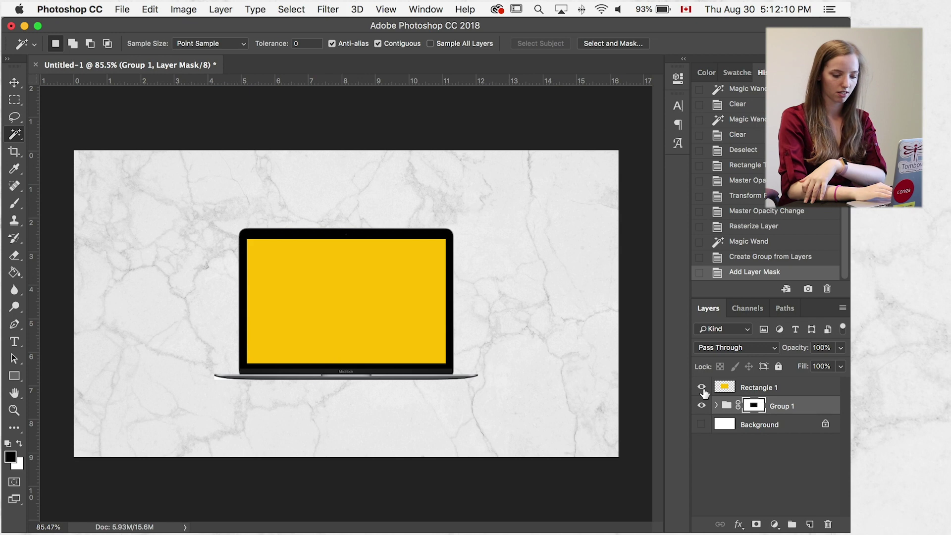
pyautogui.click(701, 387)
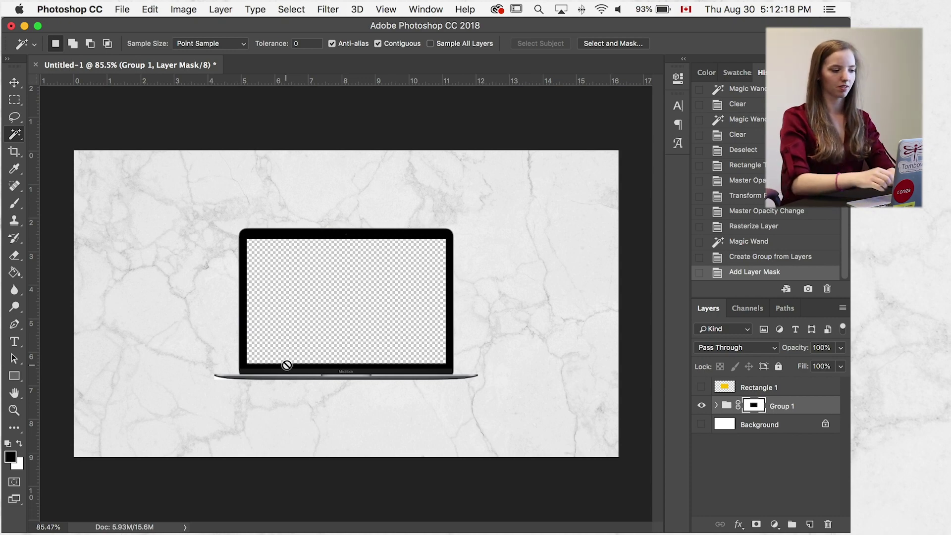
pyautogui.press('super+s')
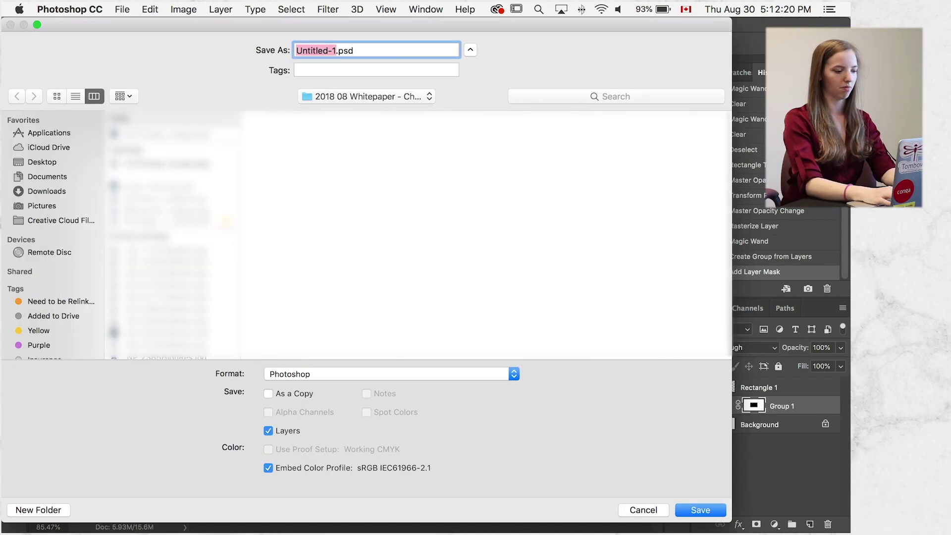
# Save the document to the Desktop as mockupbackground.psd, accepting the format options
pyautogui.write('mockupbackground')
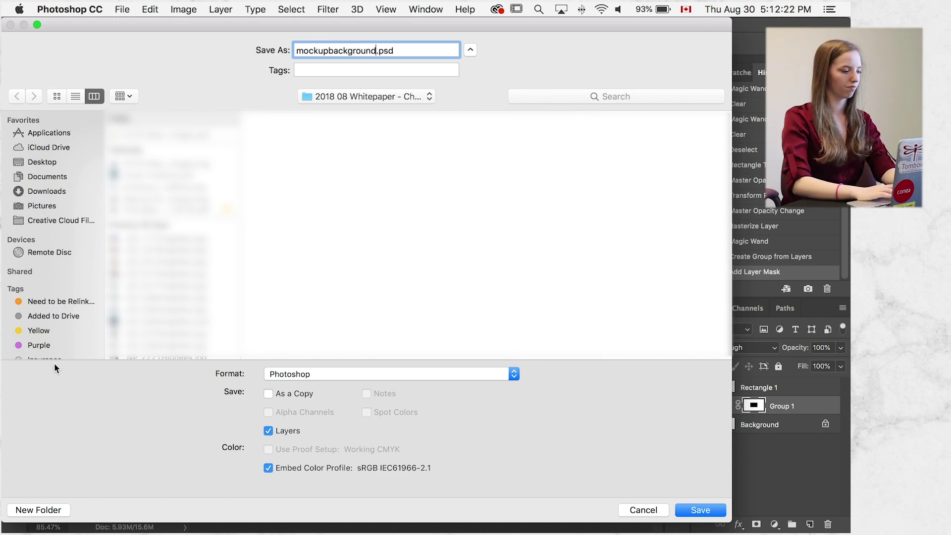
pyautogui.click(59, 164)
pyautogui.press('Return')
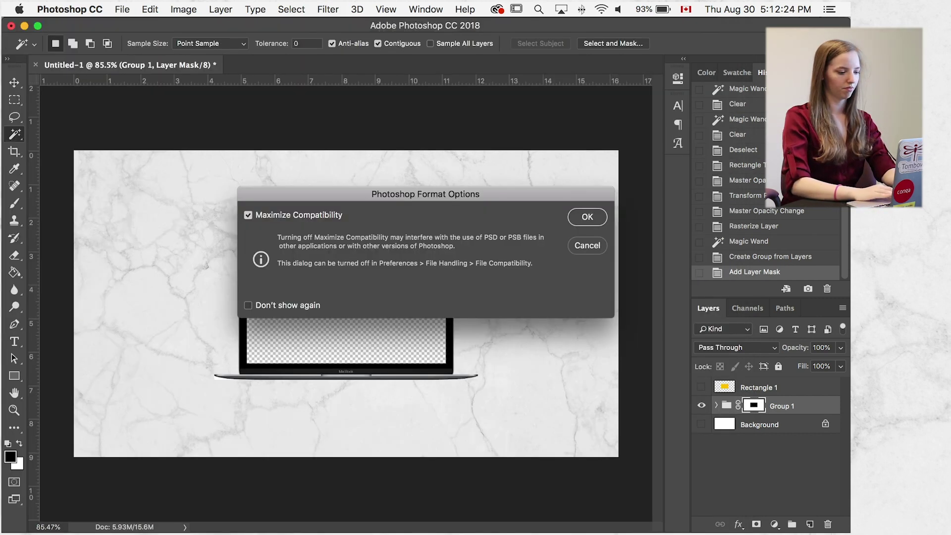
pyautogui.press('Return')
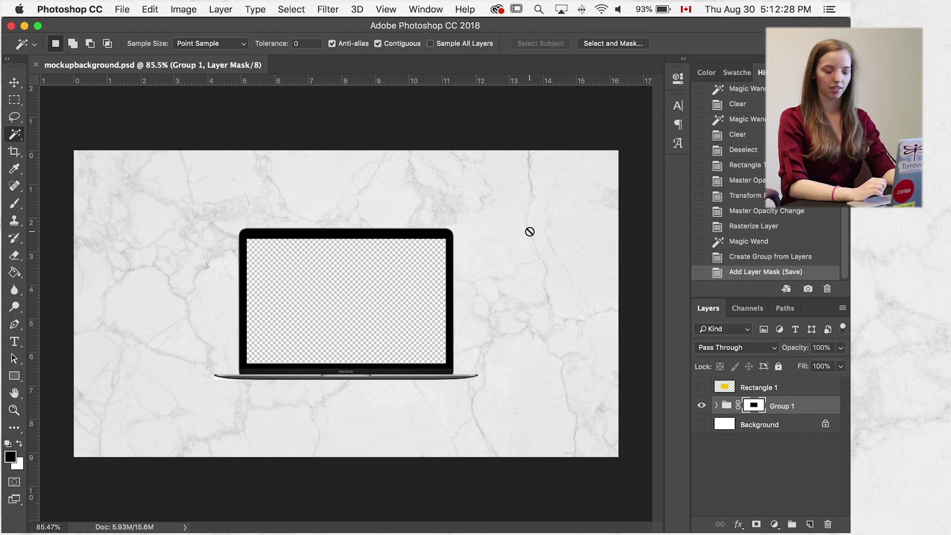
pyautogui.press('super+Tab')
pyautogui.press('super+Tab')
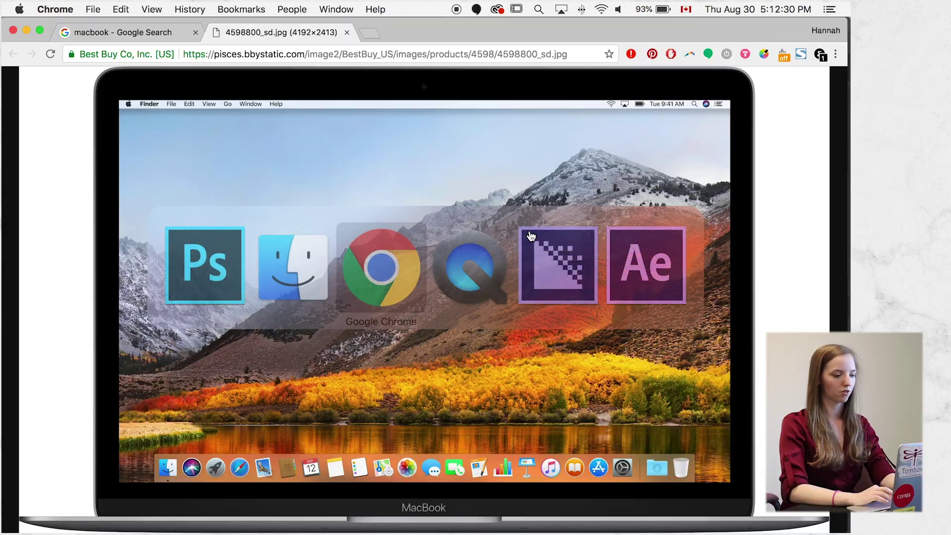
# Load the hannah-warren.com site in a fresh tab and capture the entire page with FireShot
pyautogui.press('super+w')
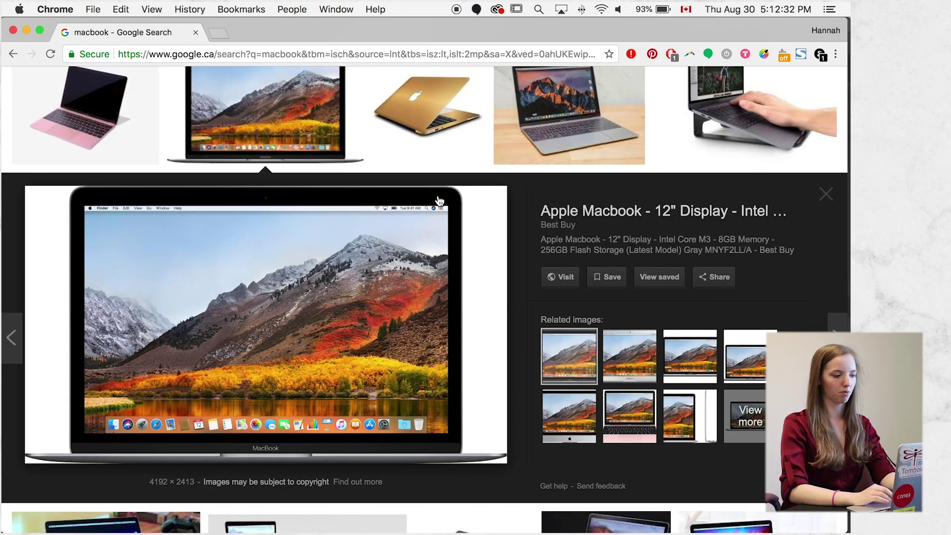
pyautogui.press('super+t')
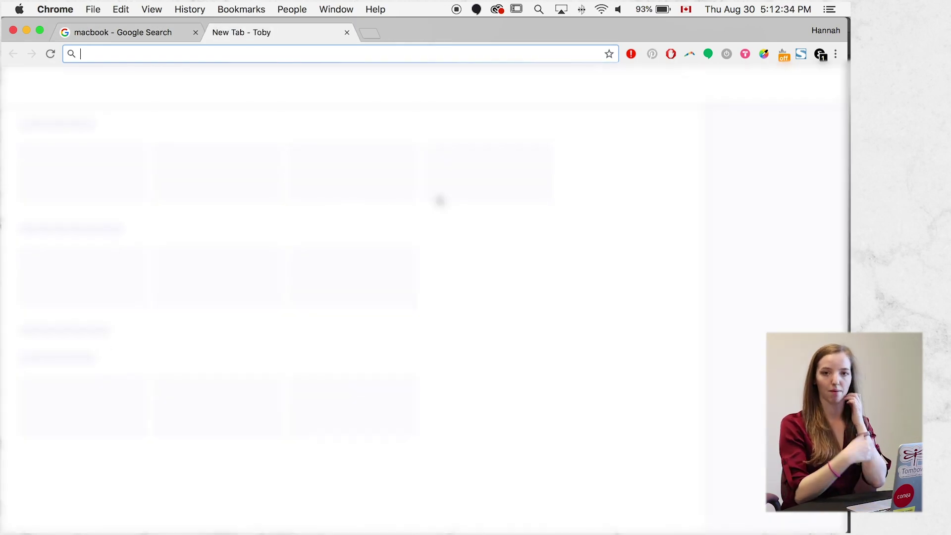
pyautogui.write('hannah-warren.com')
pyautogui.press('Return')
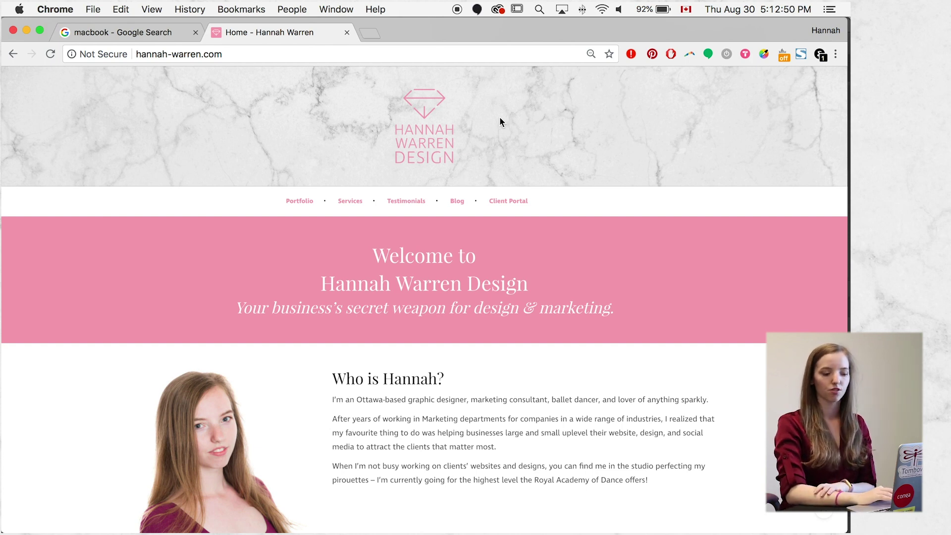
pyautogui.click(803, 55)
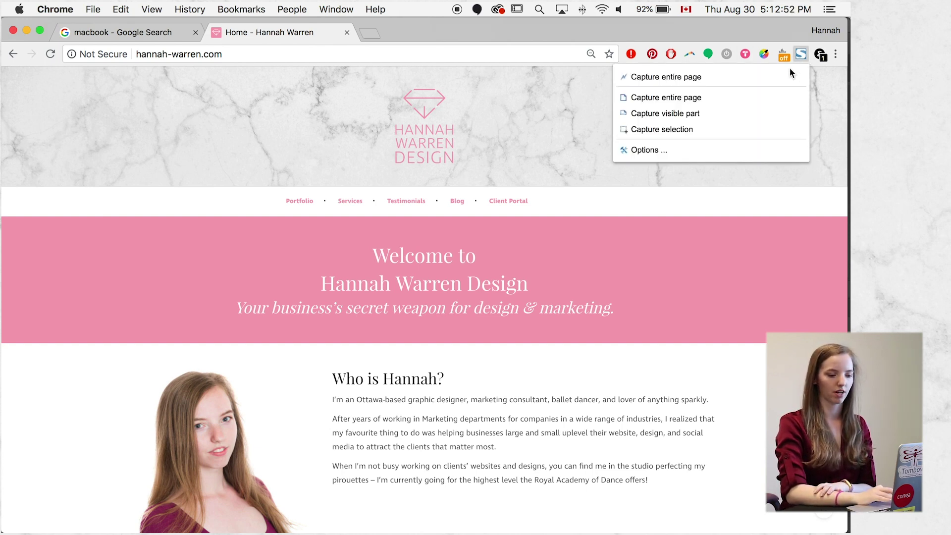
pyautogui.click(774, 75)
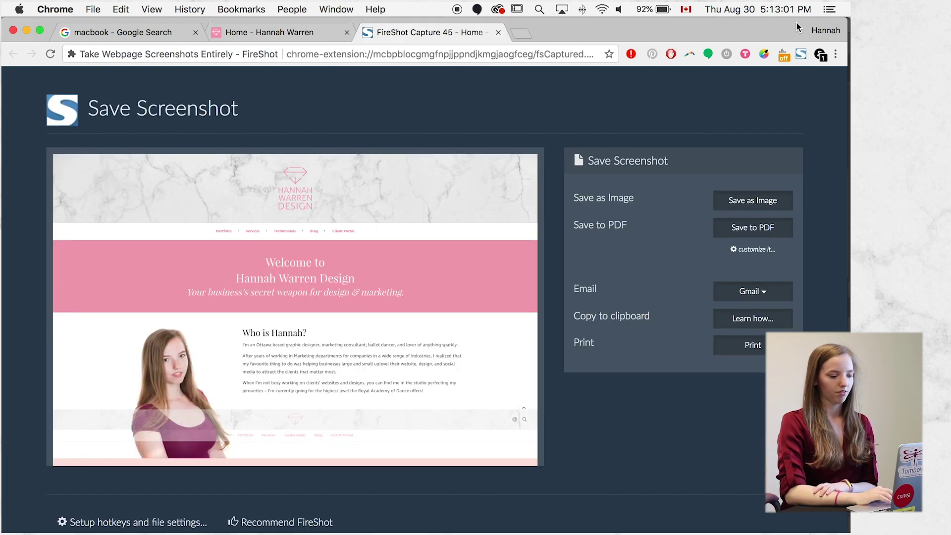
# Save the full-page capture as a PNG image on the Desktop and dismiss the download notice
pyautogui.click(746, 205)
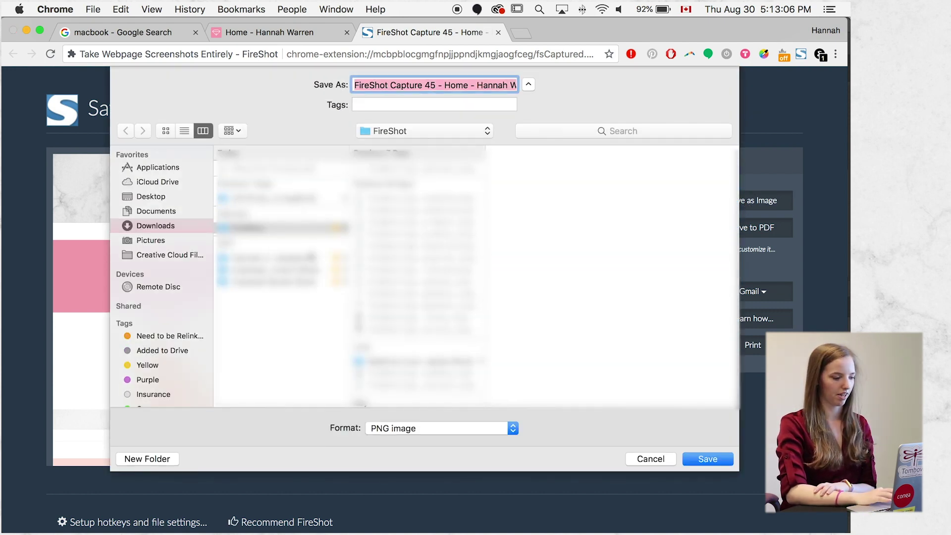
pyautogui.click(138, 198)
pyautogui.press('Return')
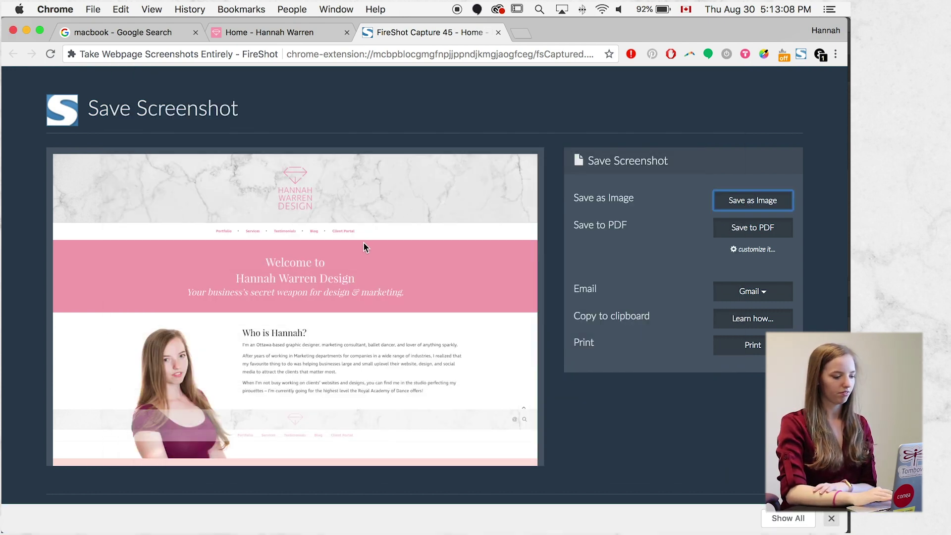
pyautogui.scroll(-3, 352, 275)
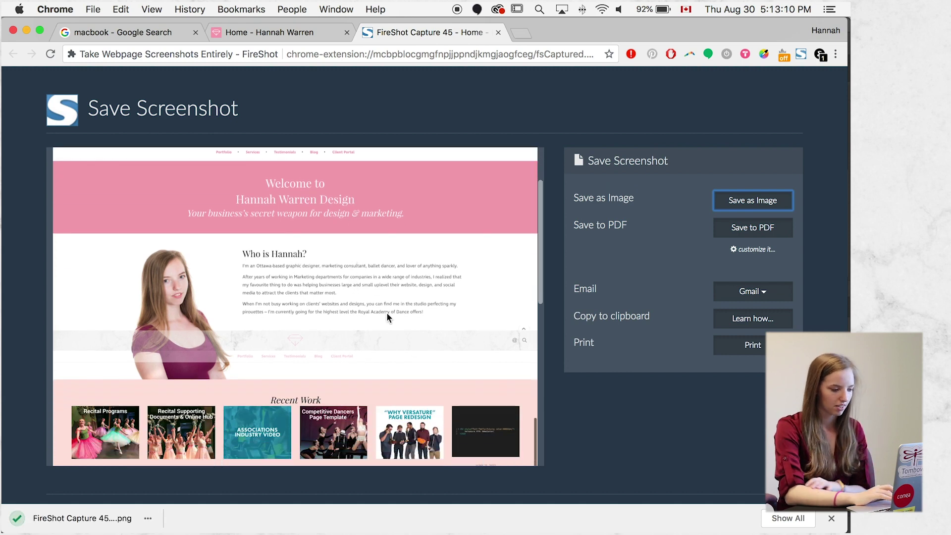
pyautogui.click(831, 518)
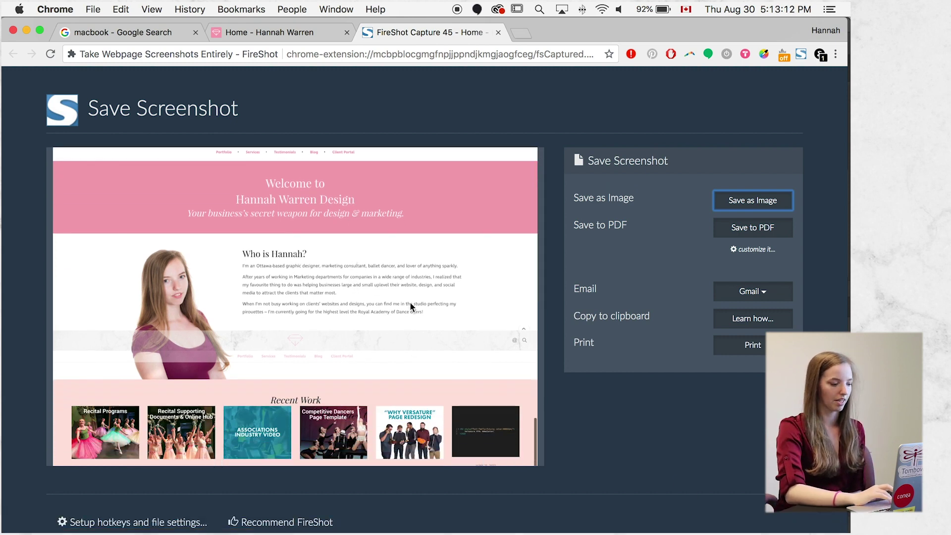
pyautogui.scroll(-3, 409, 301)
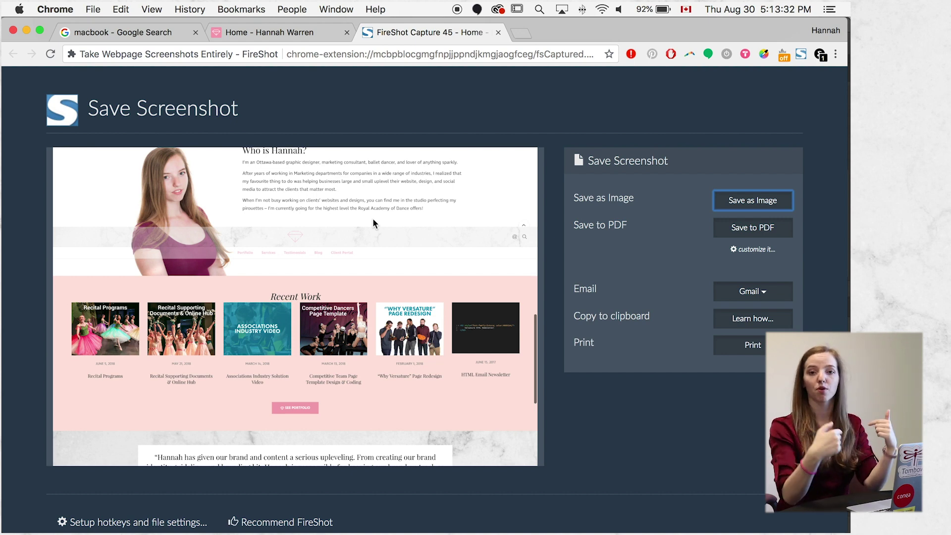
pyautogui.hotkey('ctrl', 'shift', 'Tab')
# Take a region screenshot of the website's portrait intro section
pyautogui.hotkey('ctrl', 'Tab')
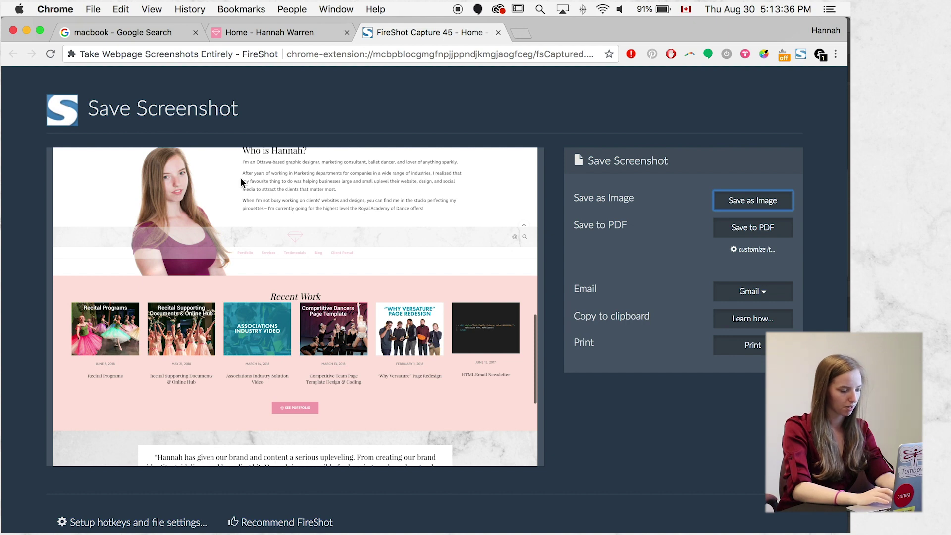
pyautogui.hotkey('ctrl', 'shift', 'Tab')
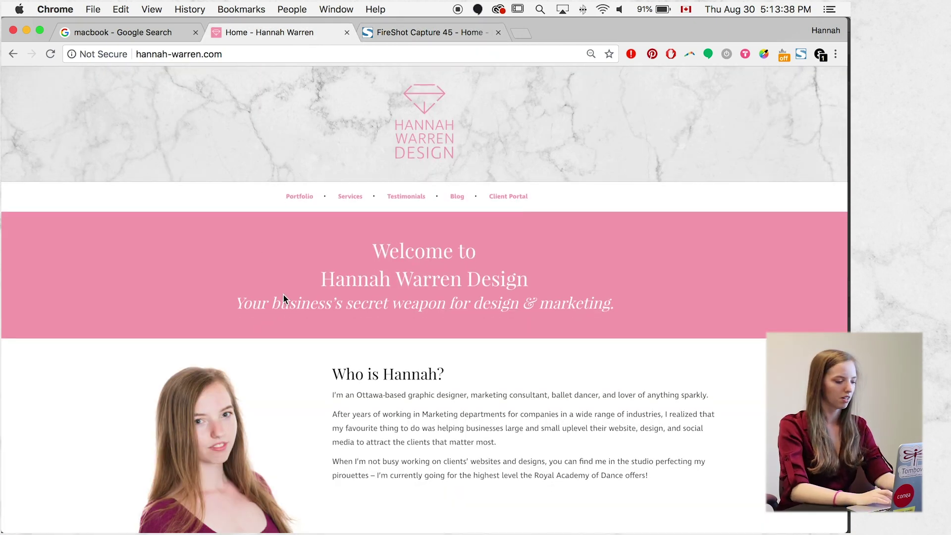
pyautogui.scroll(-5, 283, 295)
pyautogui.press('super+shift+4')
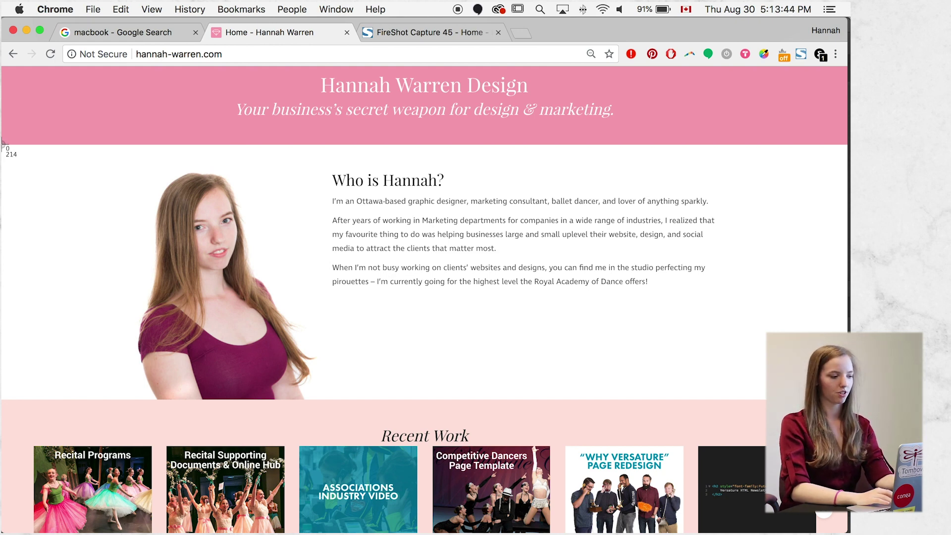
pyautogui.moveTo(2, 144); pyautogui.dragTo(847, 399)
# Take a region screenshot of the sticky header and navigation bar, then close and reopen the tabs
pyautogui.scroll(1, 335, 204)
pyautogui.scroll(-5, 335, 204)
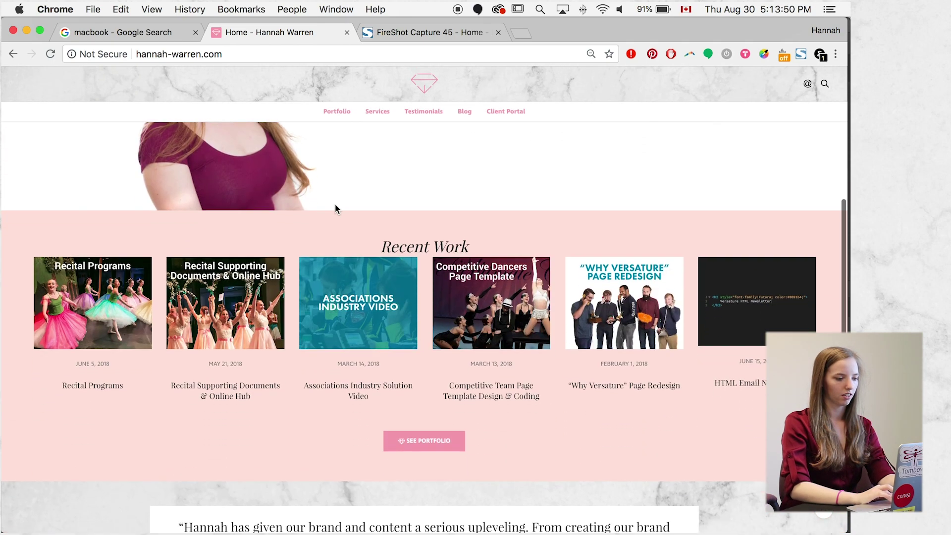
pyautogui.press('super+shift+4')
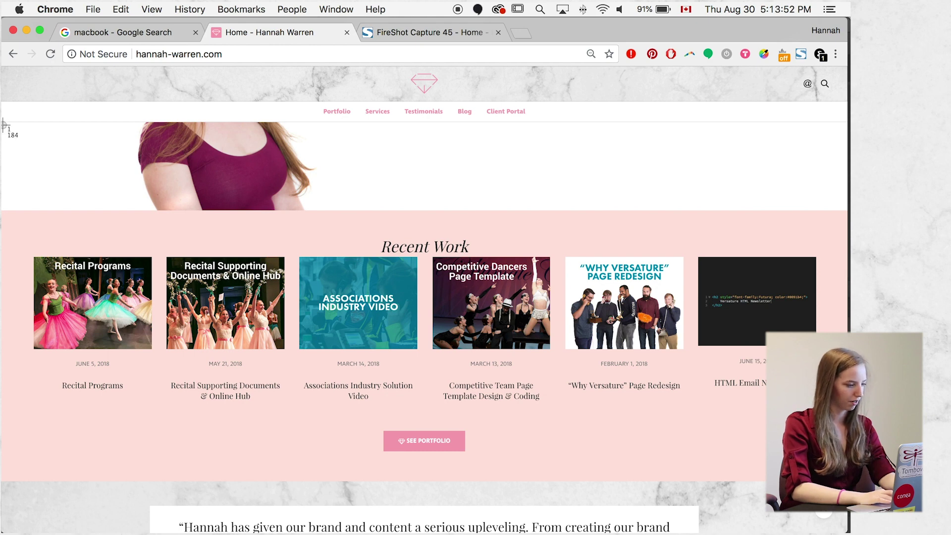
pyautogui.moveTo(2, 122); pyautogui.dragTo(848, 65)
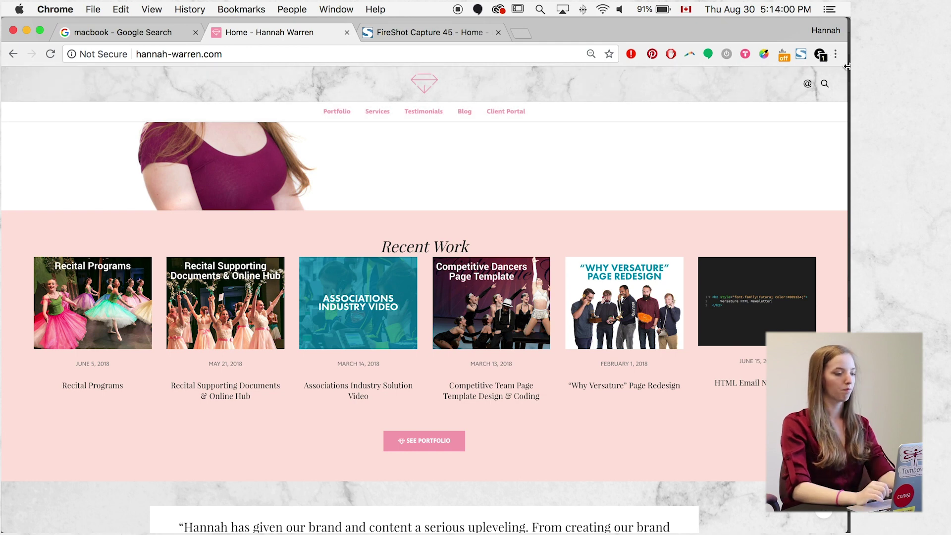
pyautogui.press('super+w')
pyautogui.press('super+w')
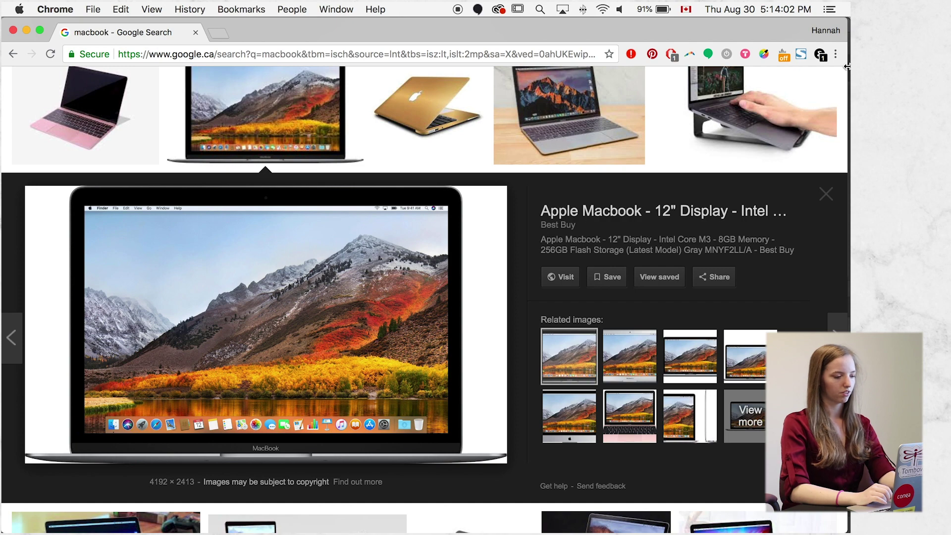
pyautogui.press('super+shift+t')
pyautogui.press('super+shift+t')
# Switch to After Effects, start a new Untitled Project, and reveal the desktop
pyautogui.press('super+Tab')
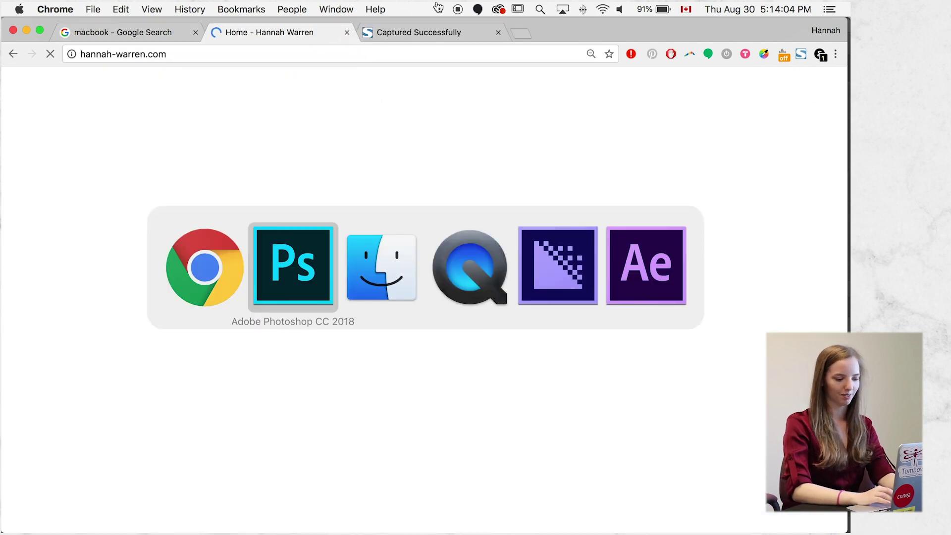
pyautogui.press('super+Tab')
pyautogui.press('super+Tab')
pyautogui.press('super+Tab')
pyautogui.press('super+Tab')
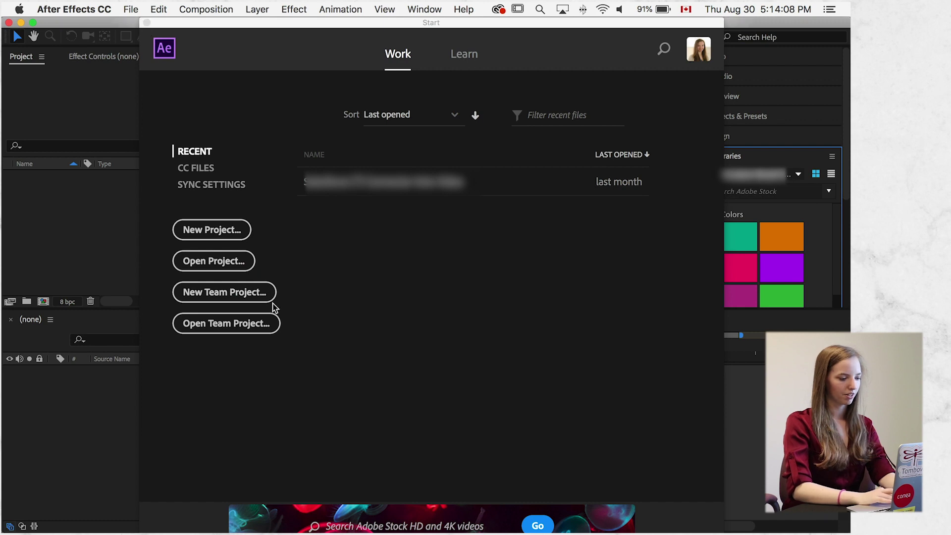
pyautogui.click(215, 231)
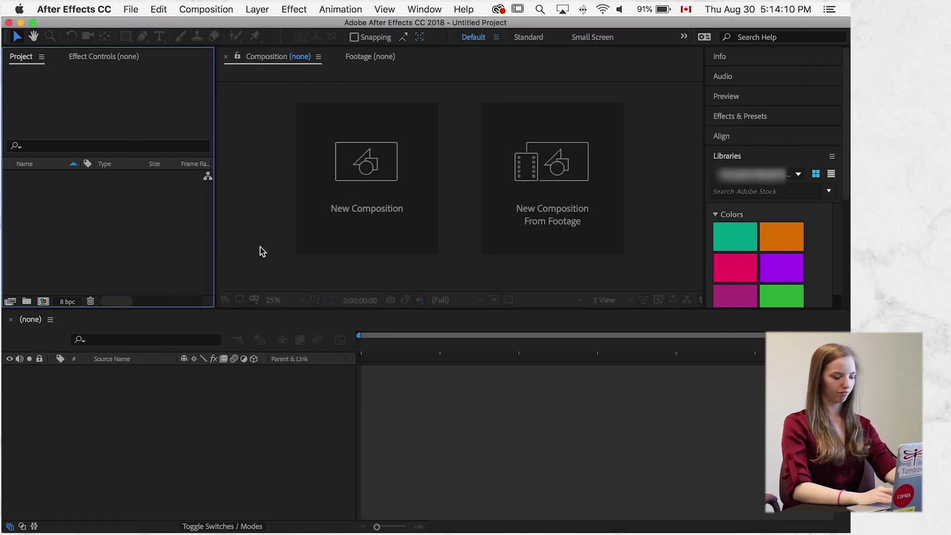
pyautogui.press('F11')
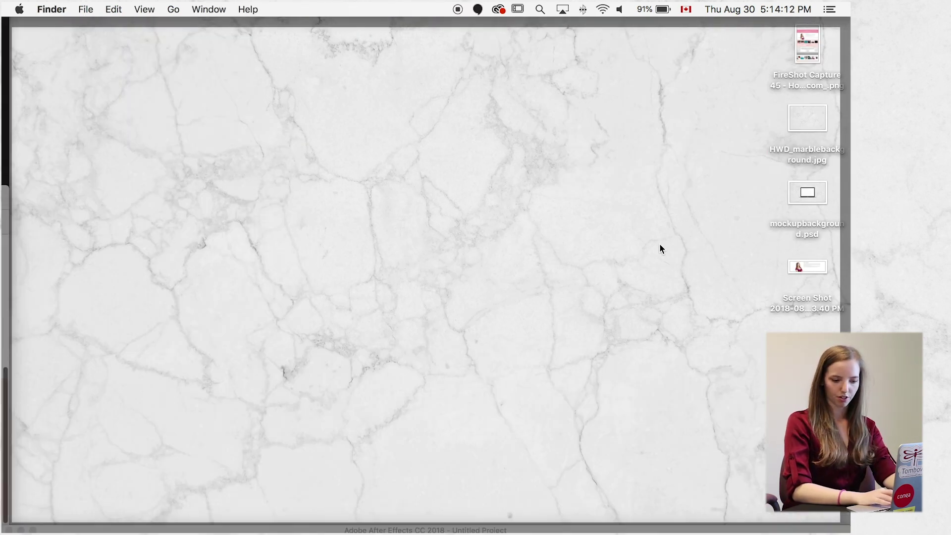
# Open the desktop's FireShot Capture 45 PNG with Adobe Photoshop CC 2018 via Open With
pyautogui.moveTo(755, 204); pyautogui.dragTo(844, 326)
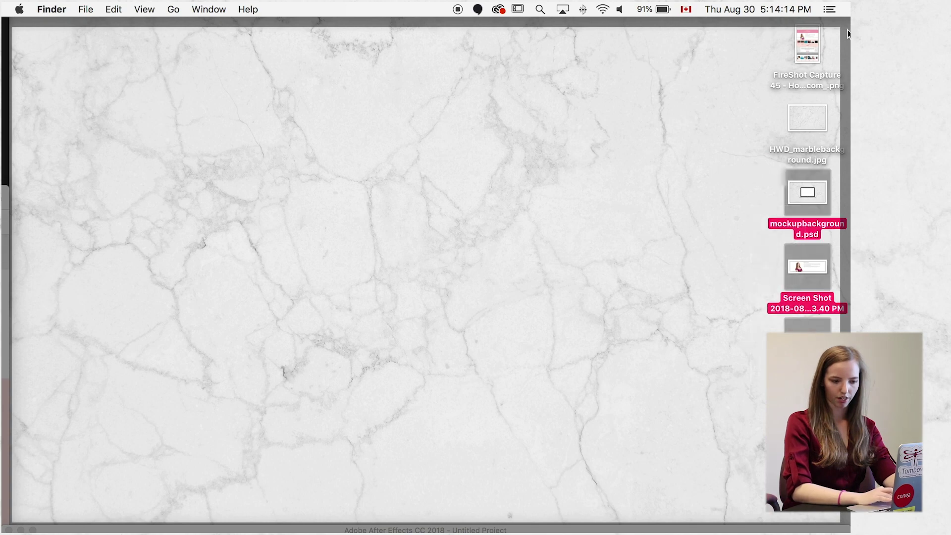
pyautogui.keyDown('super'); pyautogui.click(807, 45); pyautogui.keyUp('super')
pyautogui.moveTo(807, 44); pyautogui.dragTo(129, 248)
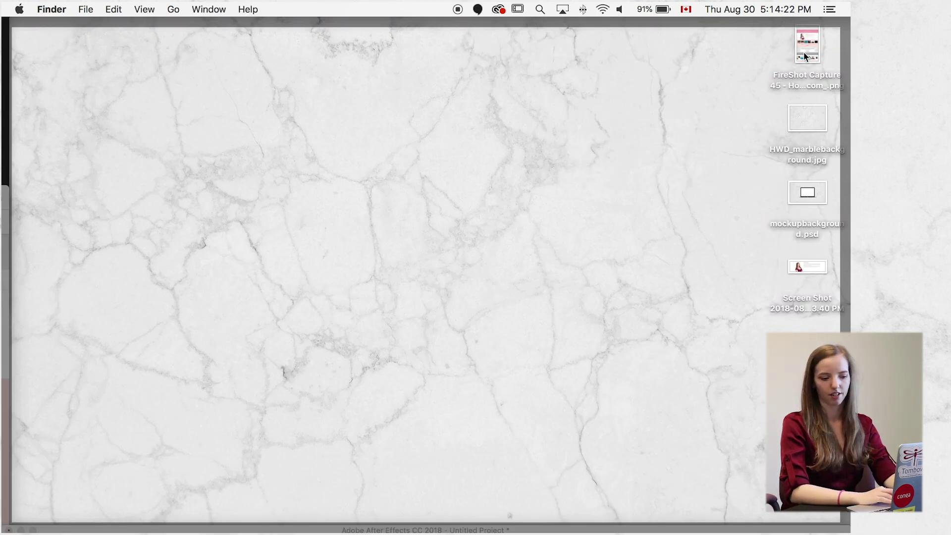
pyautogui.click(810, 49)
pyautogui.rightClick(808, 54)
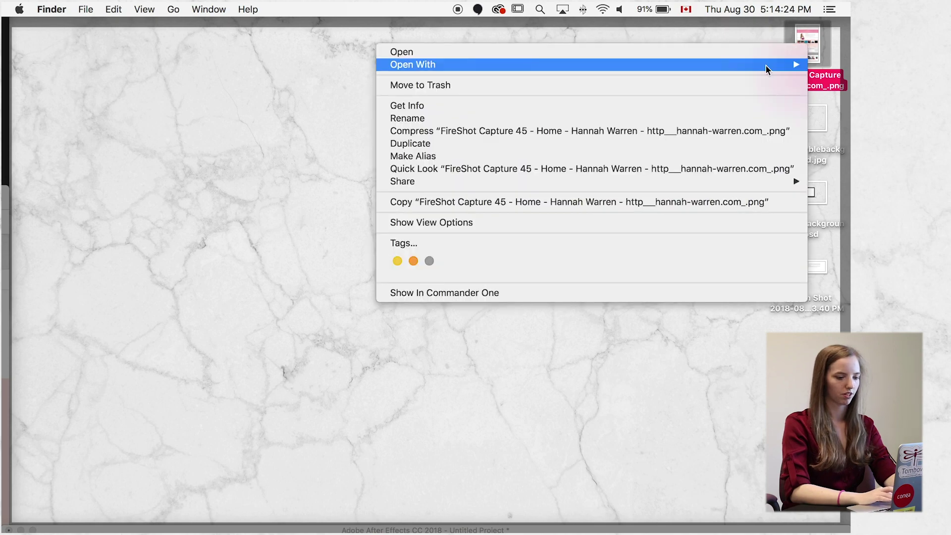
pyautogui.moveTo(766, 67)
pyautogui.click(297, 101)
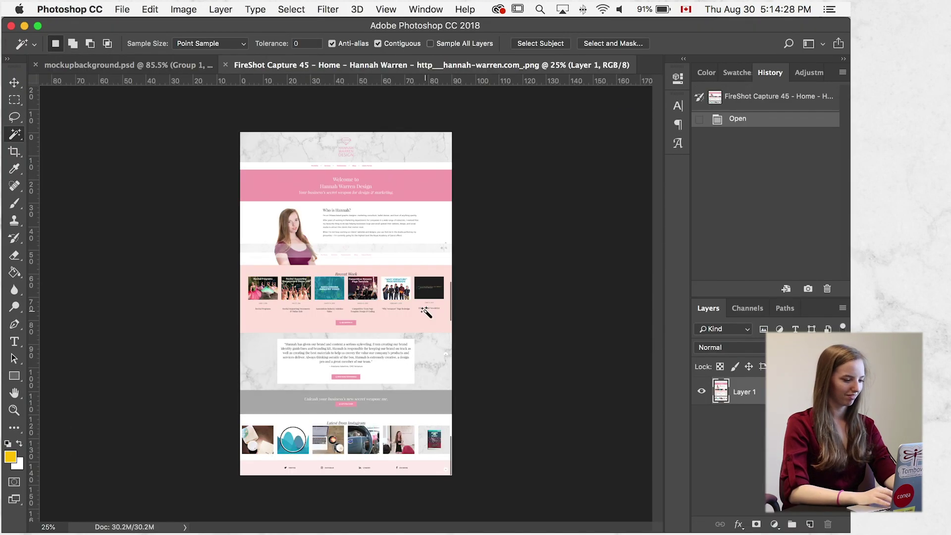
# Zoom into the capture and place the intro-section Screen Shot from the desktop onto it
pyautogui.scroll(5, 426, 312)
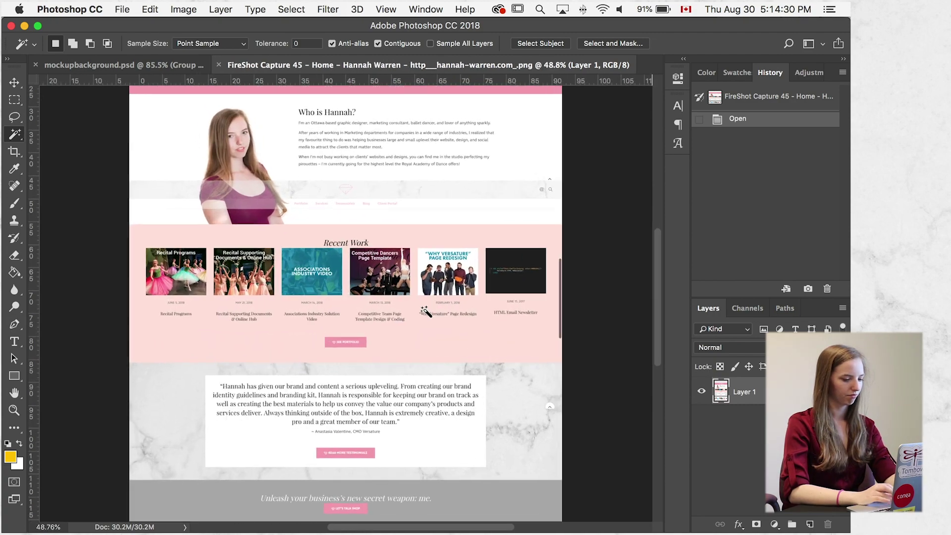
pyautogui.scroll(1, 425, 310)
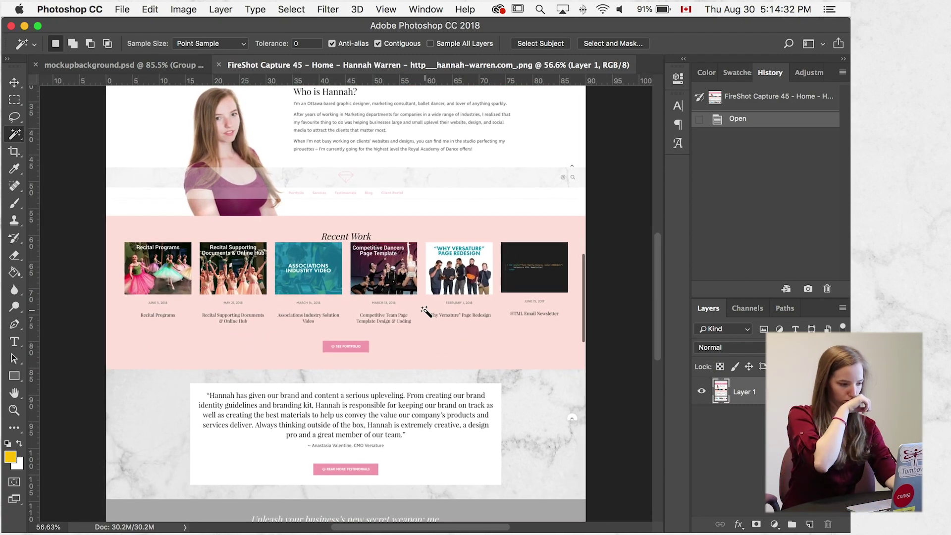
pyautogui.press('F11')
pyautogui.moveTo(807, 266); pyautogui.dragTo(340, 177)
# Move the placed screenshot over the intro section, scale it to about 199%, and commit
pyautogui.scroll(5, 341, 178)
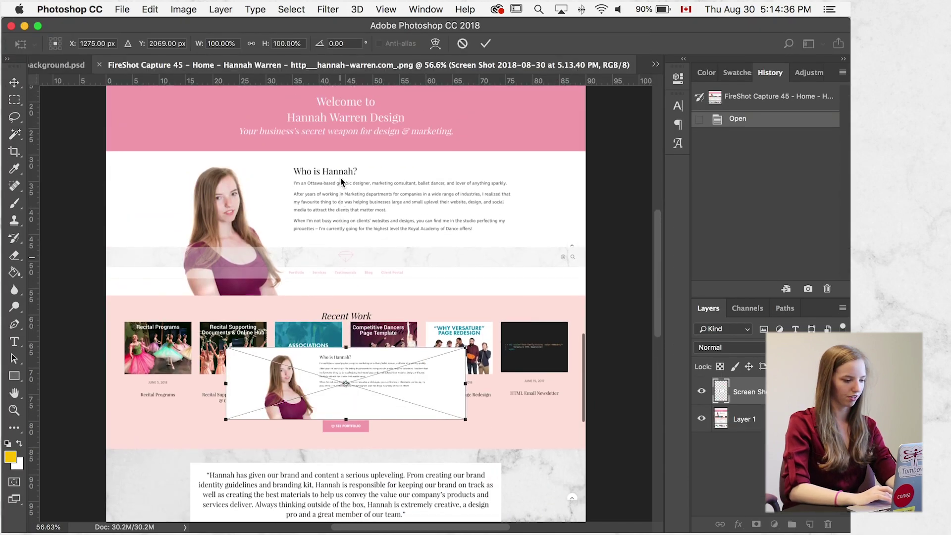
pyautogui.moveTo(386, 462); pyautogui.dragTo(272, 344)
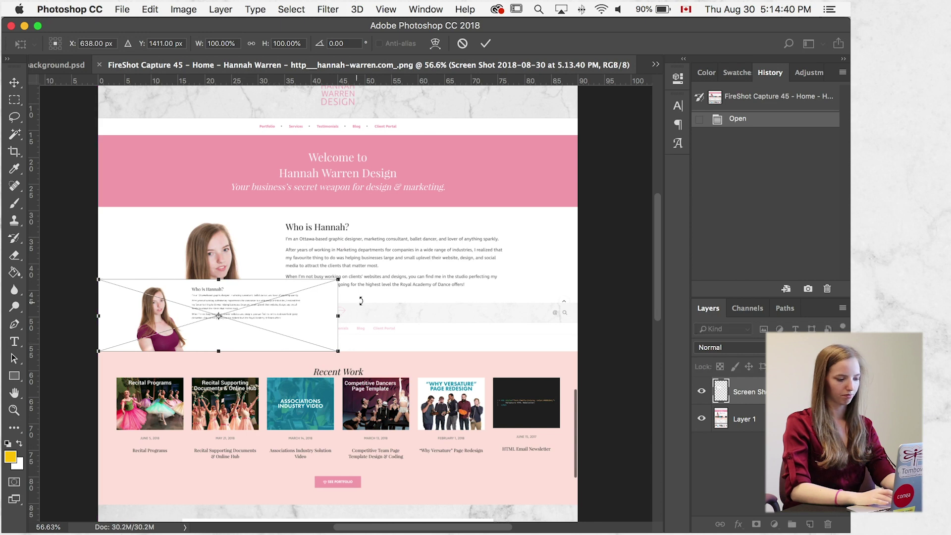
pyautogui.moveTo(339, 280); pyautogui.dragTo(585, 231)
pyautogui.press('Return')
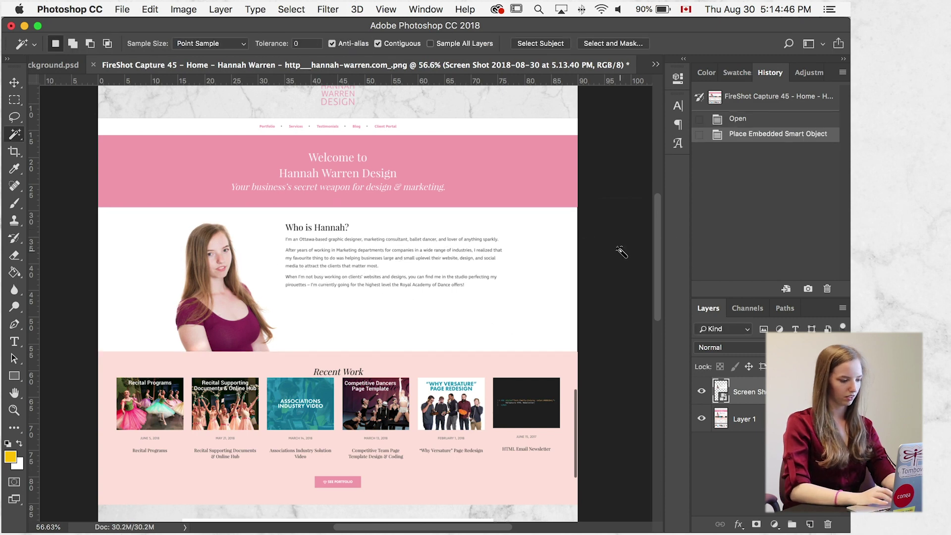
# Save the edited capture as PNG, replacing the original file, and return to After Effects
pyautogui.press('super+s')
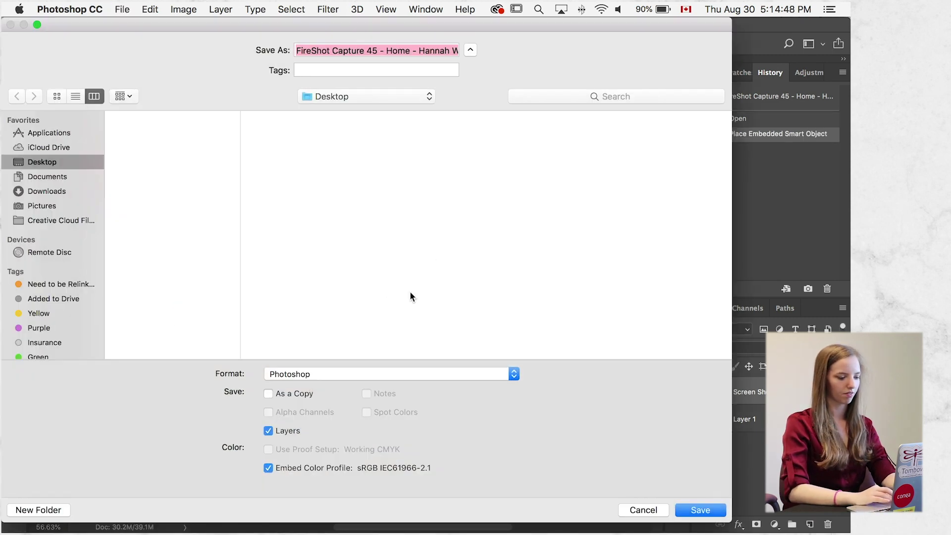
pyautogui.click(335, 374)
pyautogui.write('png')
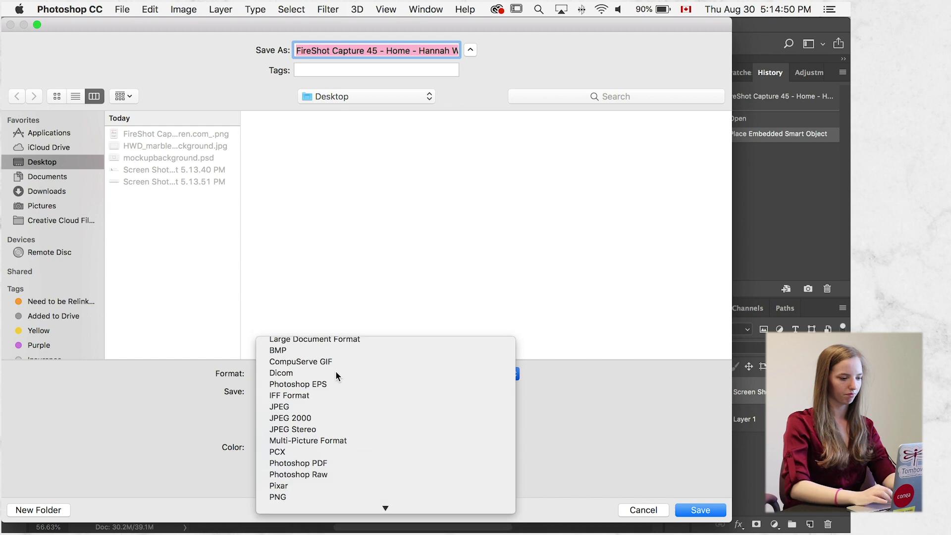
pyautogui.press('Return')
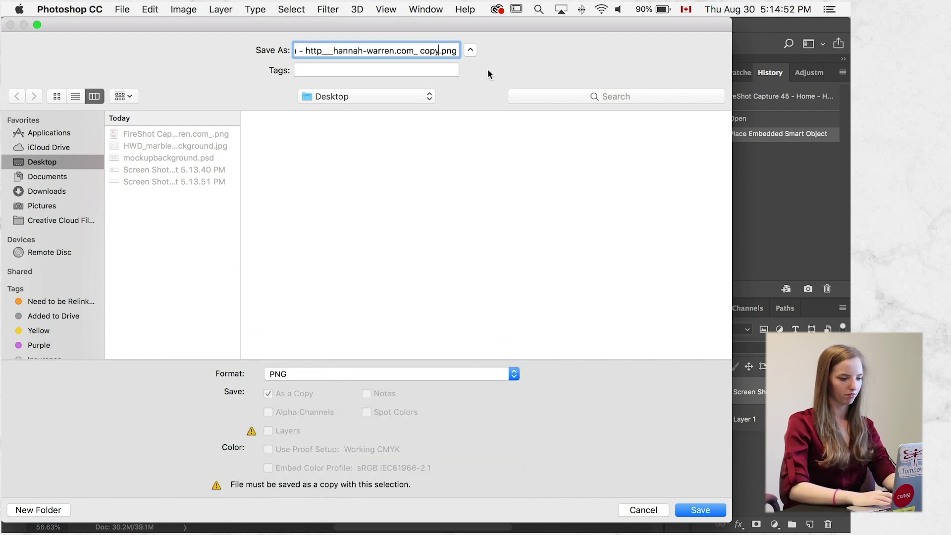
pyautogui.click(442, 50)
pyautogui.press('BackSpace')
pyautogui.press('BackSpace')
pyautogui.press('BackSpace')
pyautogui.press('BackSpace')
pyautogui.press('BackSpace')
pyautogui.press('Return')
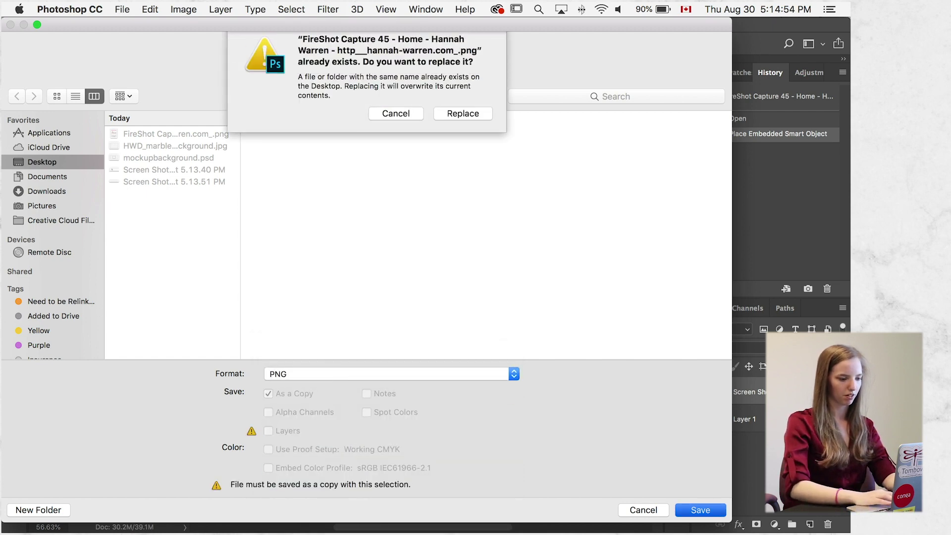
pyautogui.click(463, 113)
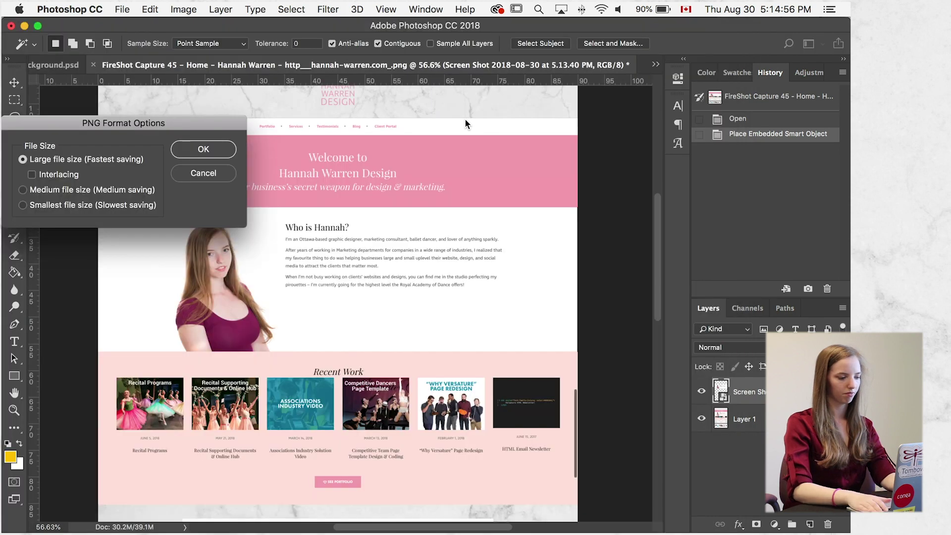
pyautogui.press('Return')
pyautogui.press('super+Tab')
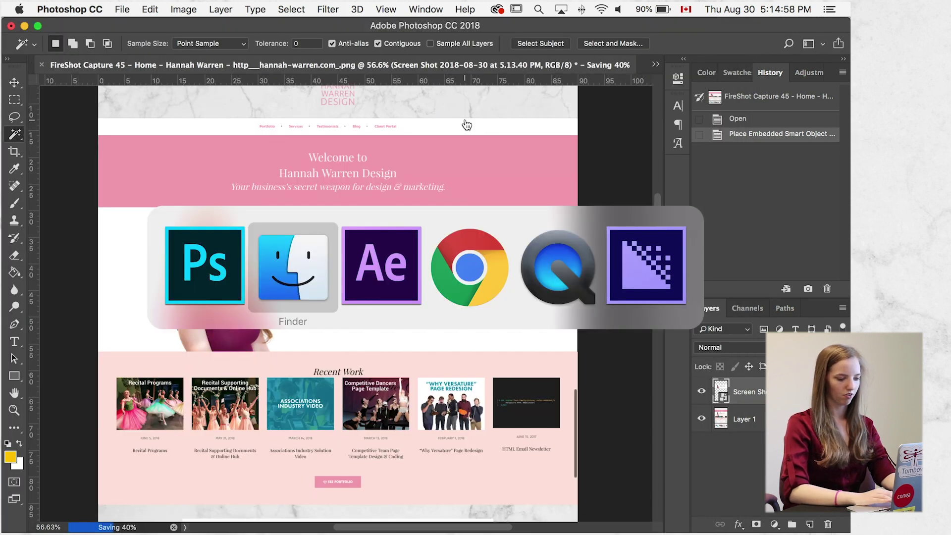
pyautogui.press('super+Tab')
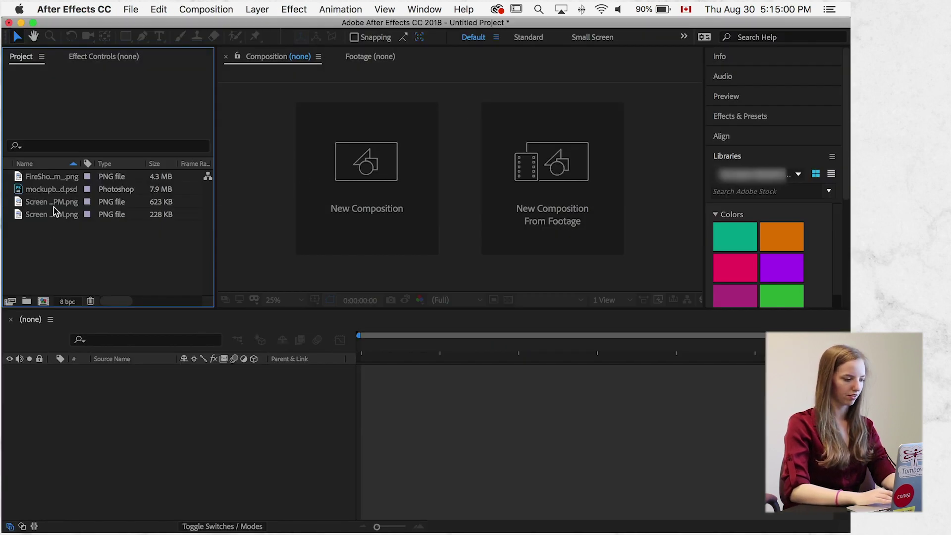
# Delete the unused 623 KB screenshot and create a composition from mockupbackground.psd
pyautogui.click(54, 206)
pyautogui.press('Delete')
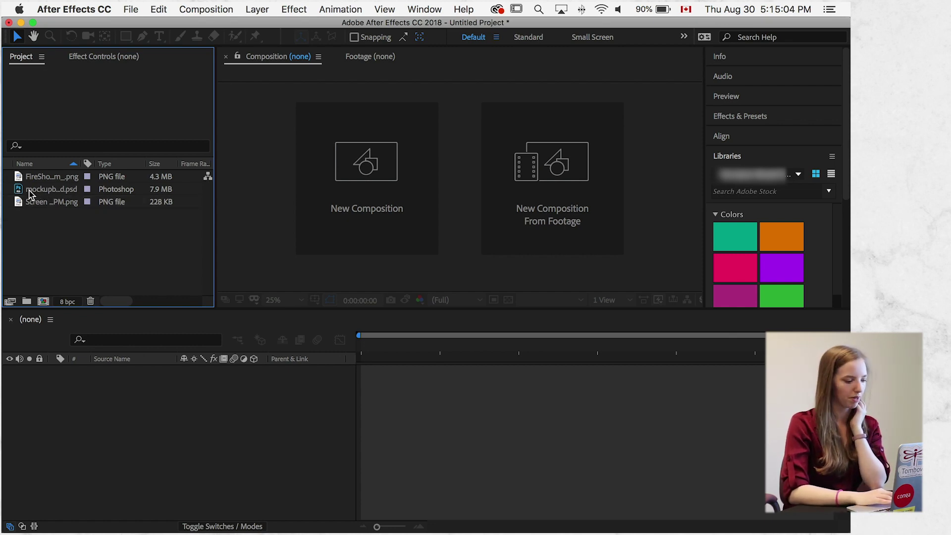
pyautogui.moveTo(32, 191); pyautogui.dragTo(367, 403)
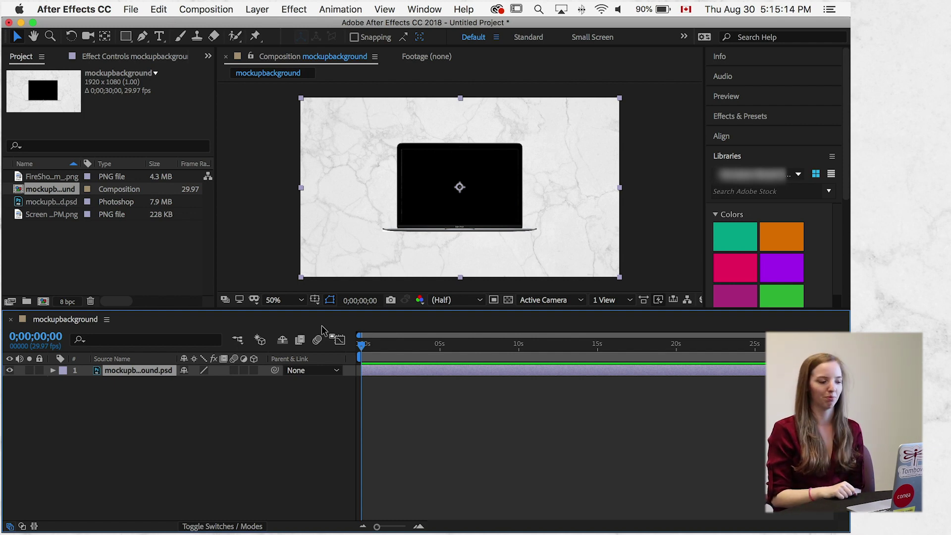
pyautogui.click(97, 259)
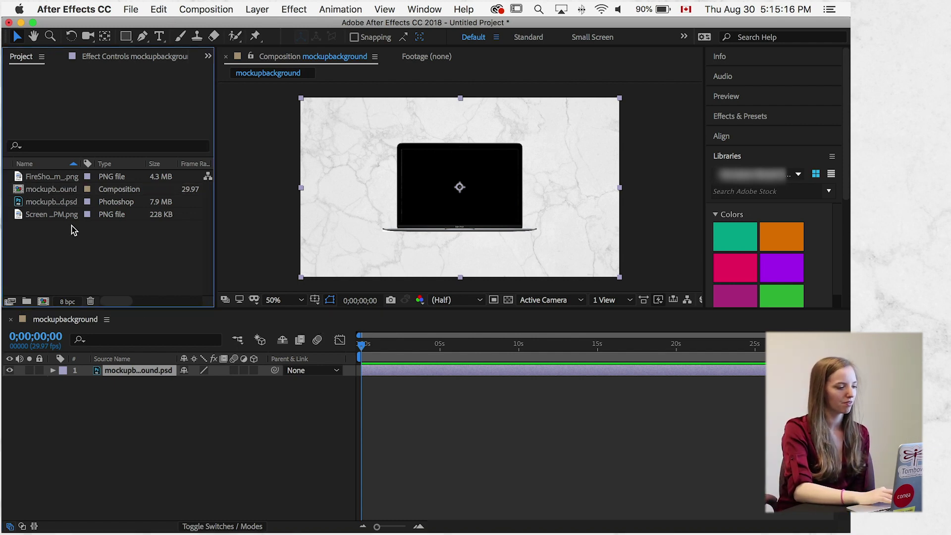
# Add the FireShot capture PNG to the Timeline as layer 2 beneath mockupbackground.psd
pyautogui.click(61, 179)
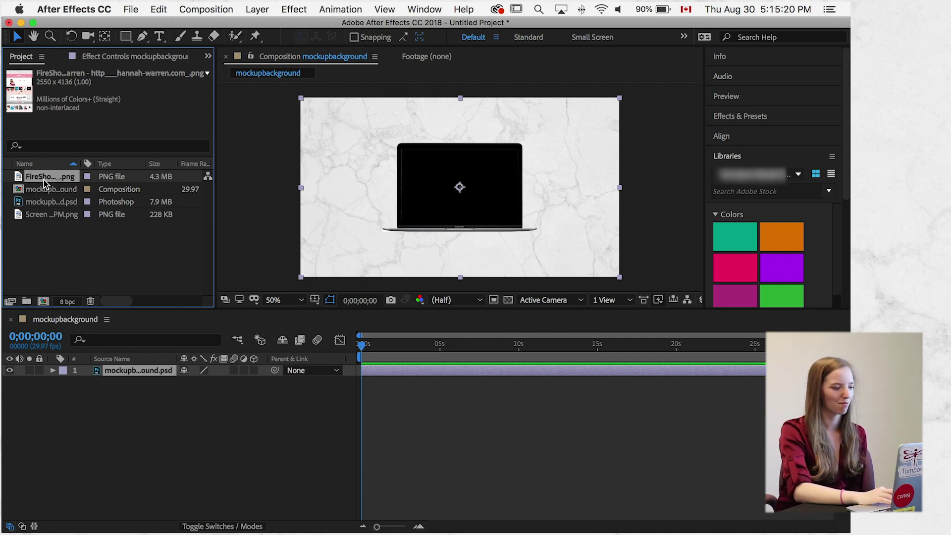
pyautogui.moveTo(319, 243); pyautogui.dragTo(351, 412)
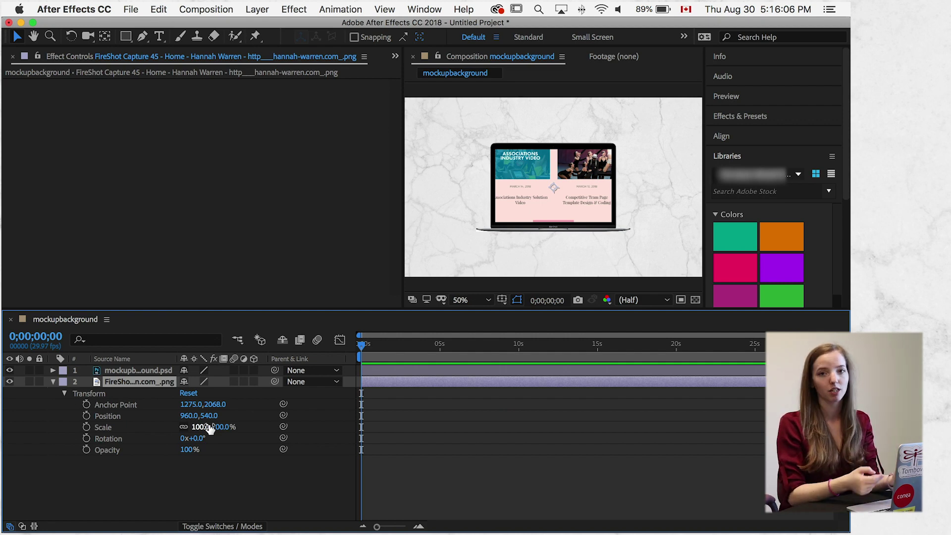
# Scale the website layer down to 28%
pyautogui.click(210, 429)
pyautogui.write('80')
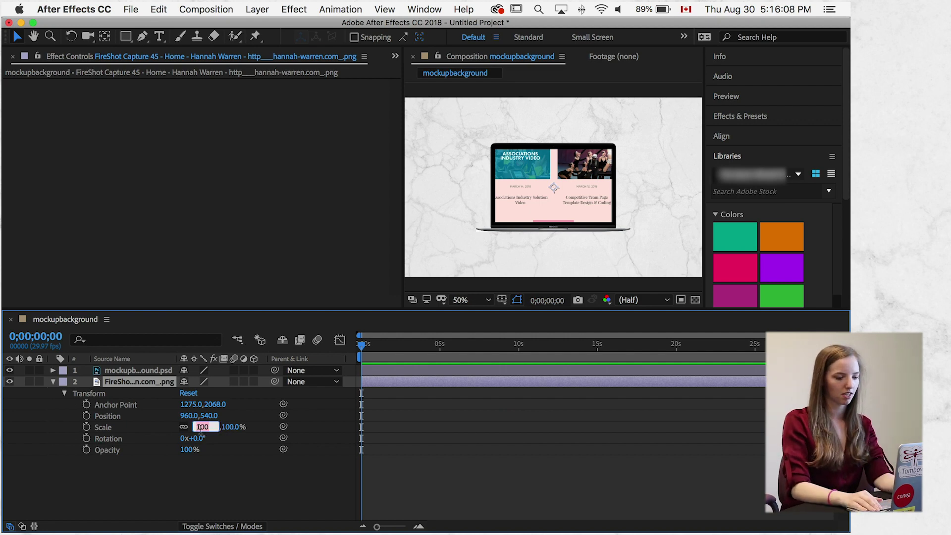
pyautogui.press('Return')
pyautogui.write('30')
pyautogui.press('Return')
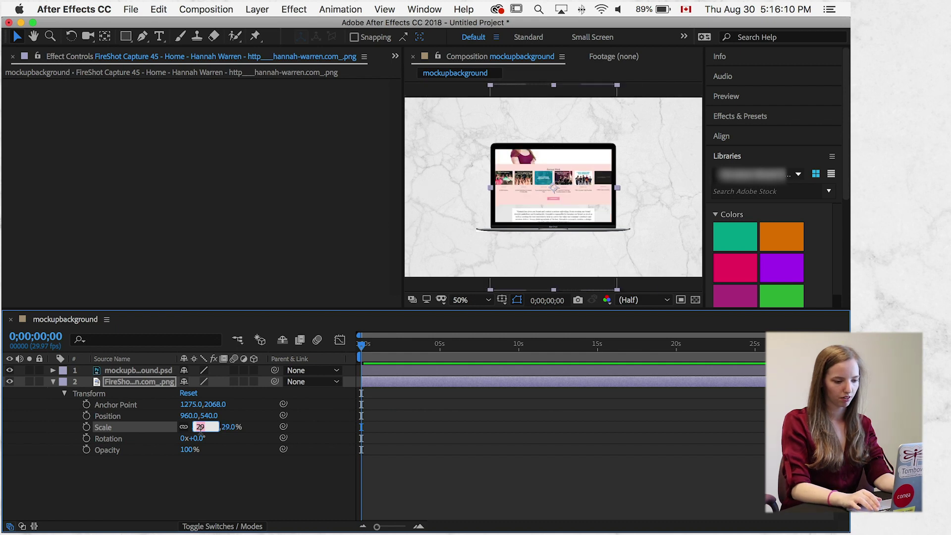
pyautogui.press('Down')
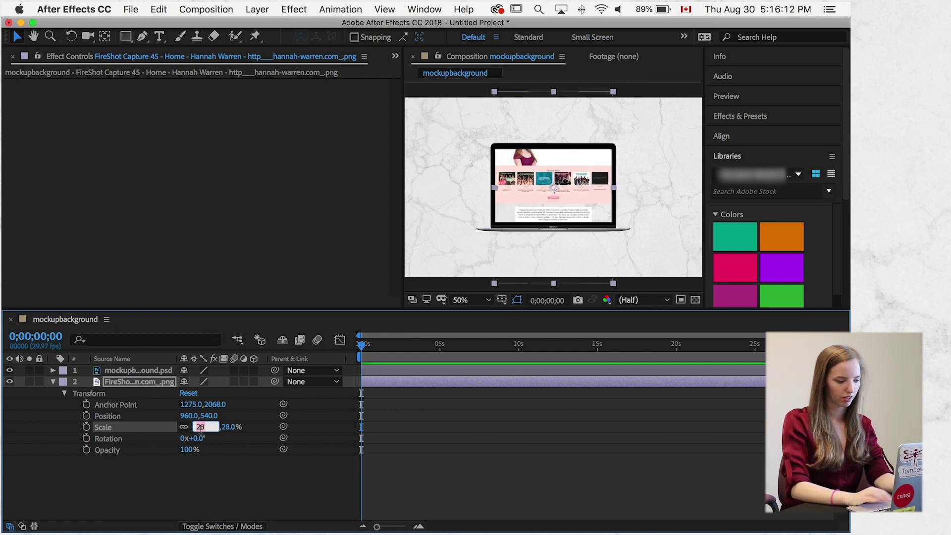
# Position the website layer at 960, 880 so the page top meets the screen top
pyautogui.click(191, 415)
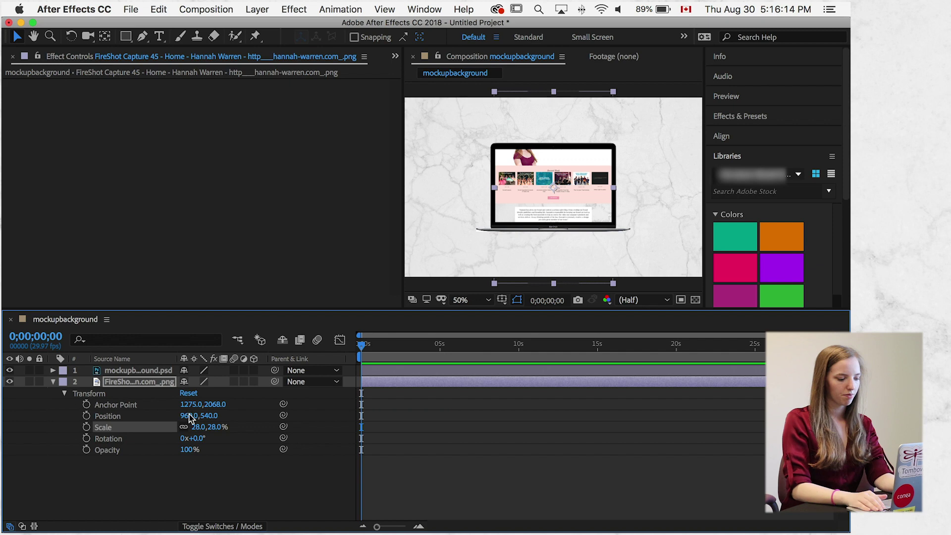
pyautogui.press('Up')
pyautogui.press('Up')
pyautogui.press('Up')
pyautogui.press('Up')
pyautogui.press('Up')
pyautogui.press('Up')
pyautogui.press('Up')
pyautogui.press('Up')
pyautogui.press('Up')
pyautogui.press('Up')
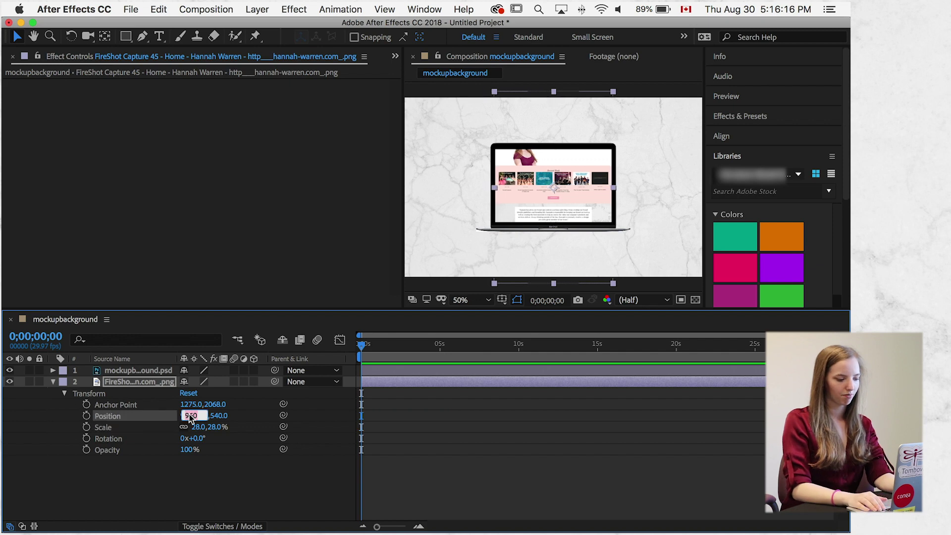
pyautogui.press('Tab')
pyautogui.hotkey('shift', 'Up')
pyautogui.hotkey('shift', 'Up')
pyautogui.hotkey('shift', 'Up')
pyautogui.hotkey('shift', 'Up')
pyautogui.hotkey('shift', 'Up')
pyautogui.hotkey('shift', 'Up')
pyautogui.hotkey('shift', 'Up')
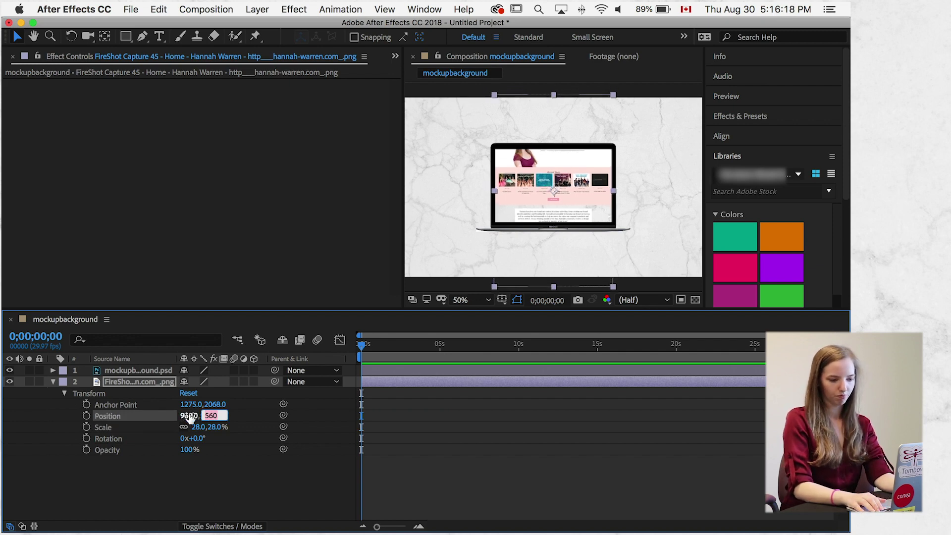
pyautogui.hotkey('shift', 'Up')
pyautogui.hotkey('shift', 'Up')
pyautogui.hotkey('shift', 'Up')
pyautogui.hotkey('shift', 'Up')
pyautogui.hotkey('shift', 'Up')
pyautogui.hotkey('shift', 'Up')
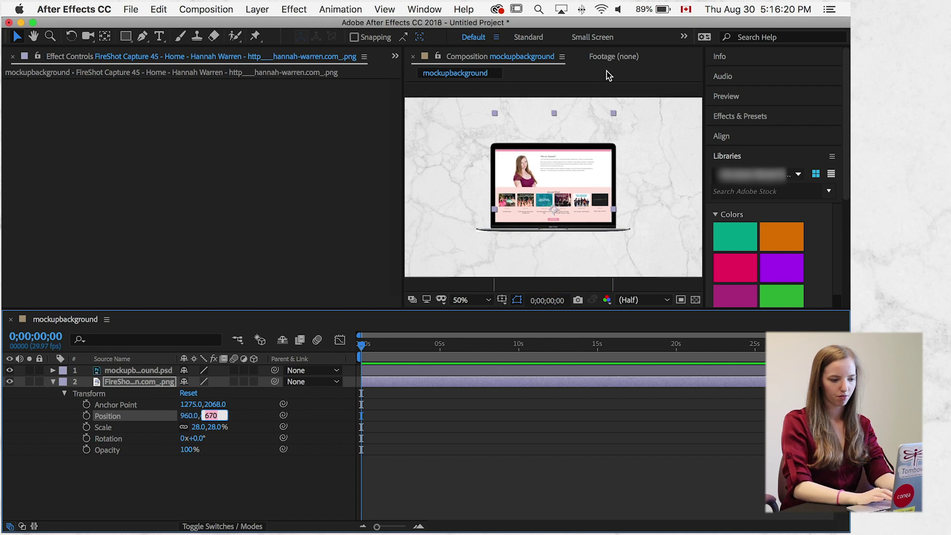
pyautogui.hotkey('shift', 'Up')
pyautogui.hotkey('shift', 'Up')
pyautogui.hotkey('shift', 'Up')
pyautogui.hotkey('shift', 'Up')
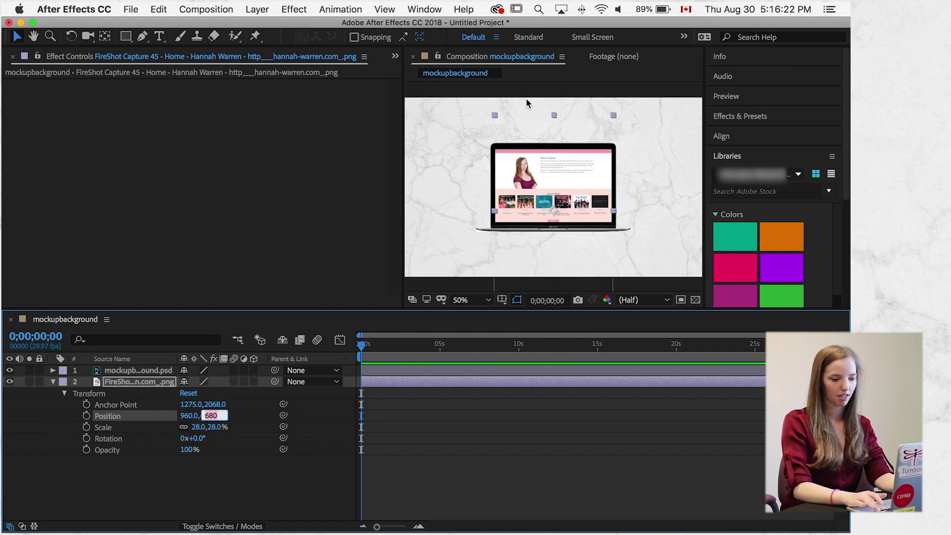
pyautogui.hotkey('shift', 'Up')
pyautogui.hotkey('shift', 'Up')
pyautogui.hotkey('shift', 'Up')
pyautogui.hotkey('shift', 'Up')
pyautogui.hotkey('shift', 'Up')
pyautogui.hotkey('shift', 'Up')
pyautogui.hotkey('shift', 'Up')
pyautogui.hotkey('shift', 'Up')
pyautogui.hotkey('shift', 'Up')
pyautogui.hotkey('shift', 'Up')
pyautogui.hotkey('shift', 'Up')
pyautogui.hotkey('shift', 'Up')
pyautogui.hotkey('shift', 'Up')
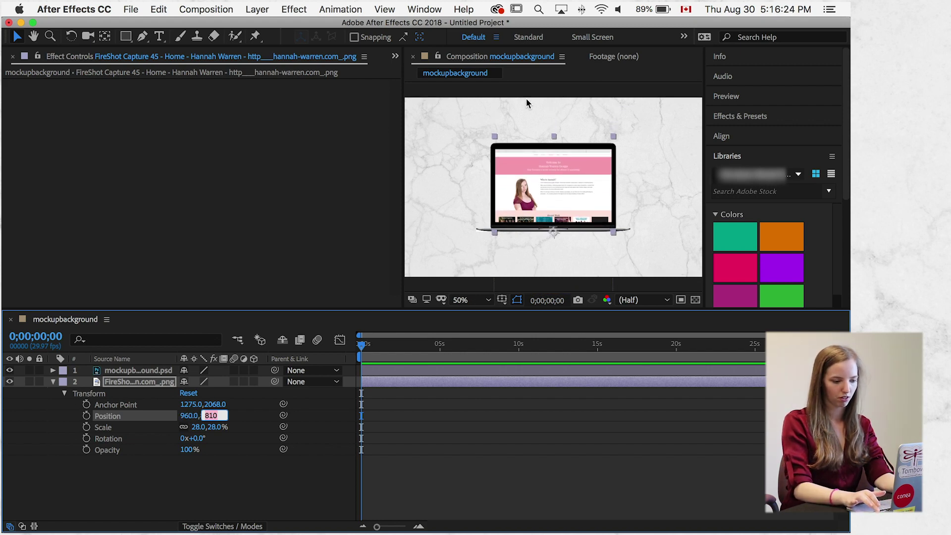
pyautogui.hotkey('shift', 'Up')
pyautogui.hotkey('shift', 'Up')
pyautogui.hotkey('shift', 'Up')
pyautogui.hotkey('shift', 'Up')
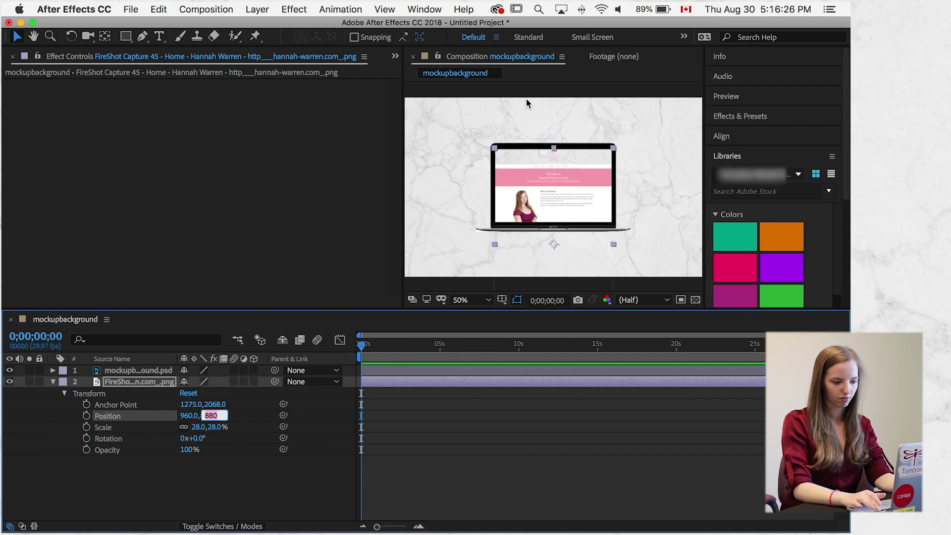
pyautogui.click(144, 501)
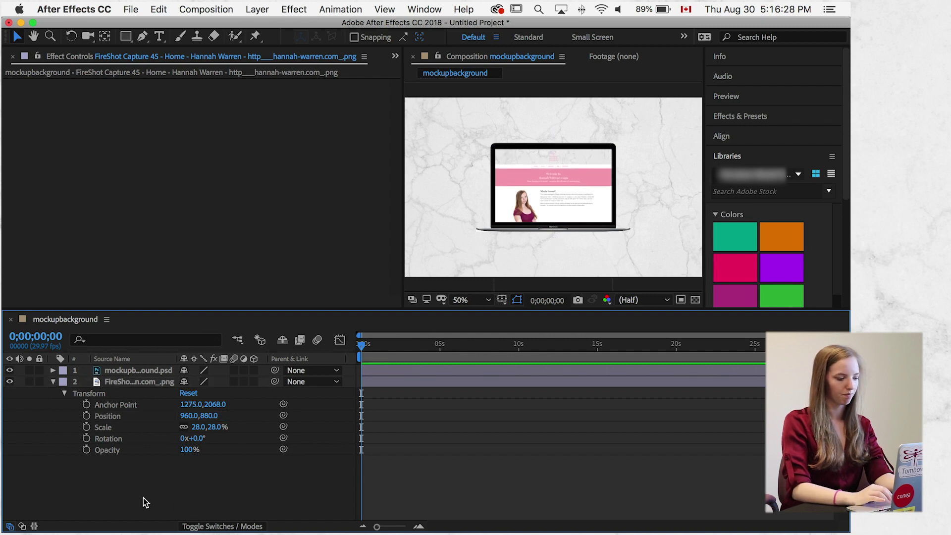
# Add Position keyframes for the website layer at 0s and at 10s
pyautogui.click(87, 418)
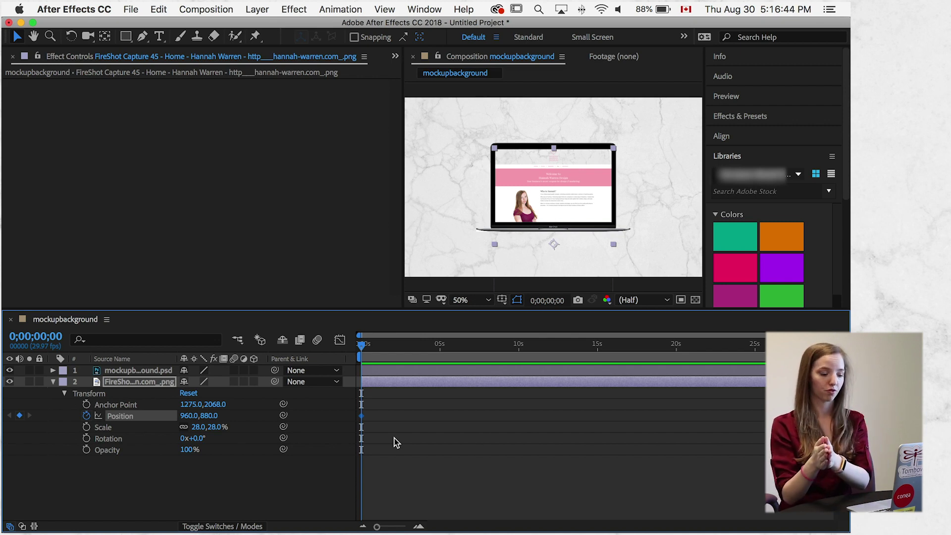
pyautogui.moveTo(519, 350); pyautogui.dragTo(519, 350)
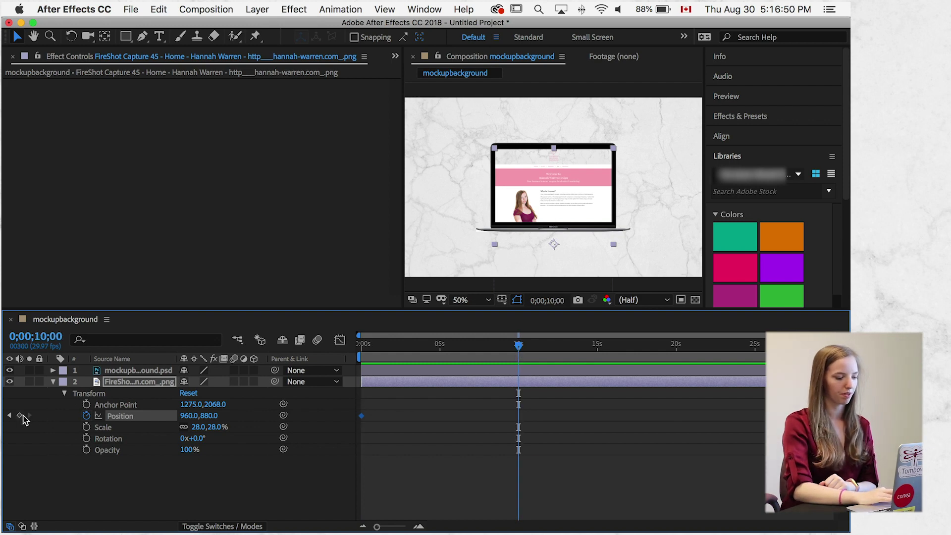
pyautogui.click(20, 416)
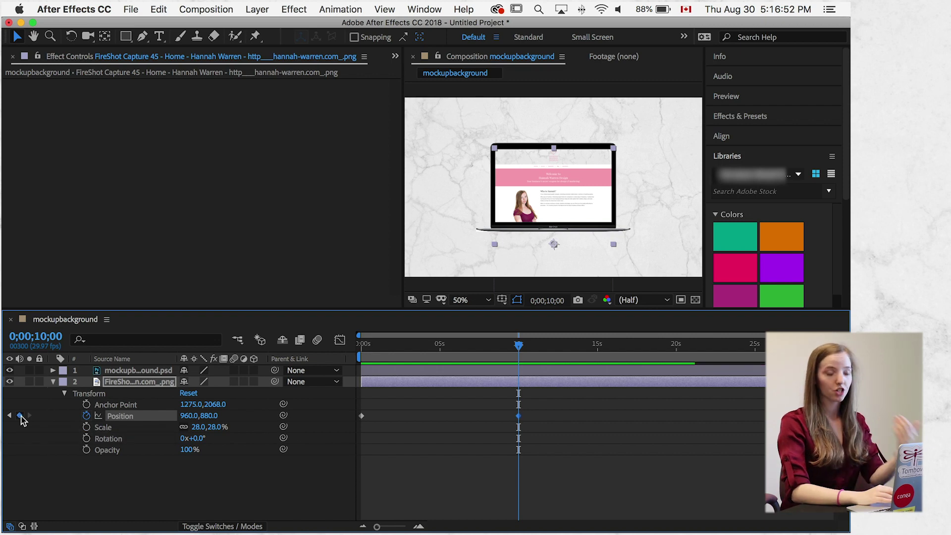
# Set the 10s keyframe's Position Y to 170 so the page scrolls up
pyautogui.click(208, 416)
pyautogui.write('820')
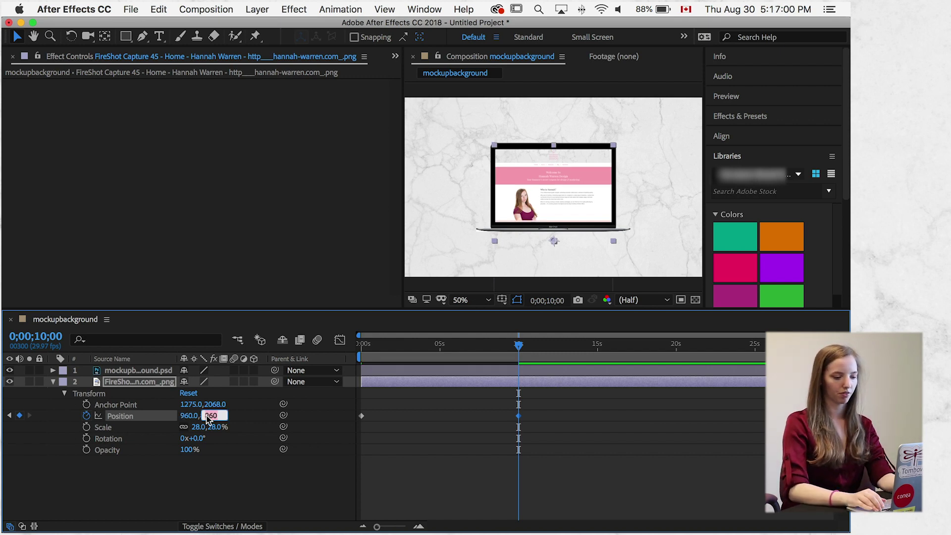
pyautogui.hotkey('shift', 'Down')
pyautogui.hotkey('shift', 'Down')
pyautogui.hotkey('shift', 'Down')
pyautogui.hotkey('shift', 'Down')
pyautogui.hotkey('shift', 'Down')
pyautogui.hotkey('shift', 'Down')
pyautogui.hotkey('shift', 'Down')
pyautogui.hotkey('shift', 'Down')
pyautogui.hotkey('shift', 'Down')
pyautogui.hotkey('shift', 'Down')
pyautogui.hotkey('shift', 'Down')
pyautogui.hotkey('shift', 'Down')
pyautogui.hotkey('shift', 'Down')
pyautogui.hotkey('shift', 'Down')
pyautogui.hotkey('shift', 'Down')
pyautogui.hotkey('shift', 'Down')
pyautogui.hotkey('shift', 'Down')
pyautogui.hotkey('shift', 'Down')
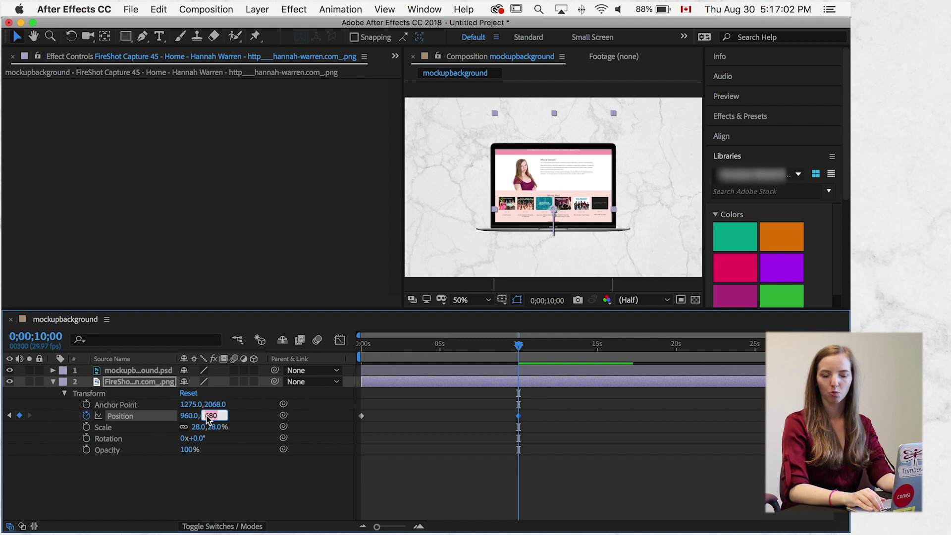
pyautogui.hotkey('shift', 'Down')
pyautogui.hotkey('shift', 'Down')
pyautogui.hotkey('shift', 'Down')
pyautogui.hotkey('shift', 'Down')
pyautogui.hotkey('shift', 'Down')
pyautogui.hotkey('shift', 'Down')
pyautogui.hotkey('shift', 'Down')
pyautogui.hotkey('shift', 'Down')
pyautogui.hotkey('shift', 'Down')
pyautogui.hotkey('shift', 'Down')
pyautogui.hotkey('shift', 'Down')
pyautogui.hotkey('shift', 'Down')
pyautogui.hotkey('shift', 'Down')
pyautogui.hotkey('shift', 'Down')
pyautogui.hotkey('shift', 'Down')
pyautogui.hotkey('shift', 'Down')
pyautogui.hotkey('shift', 'Down')
pyautogui.hotkey('shift', 'Down')
pyautogui.hotkey('shift', 'Down')
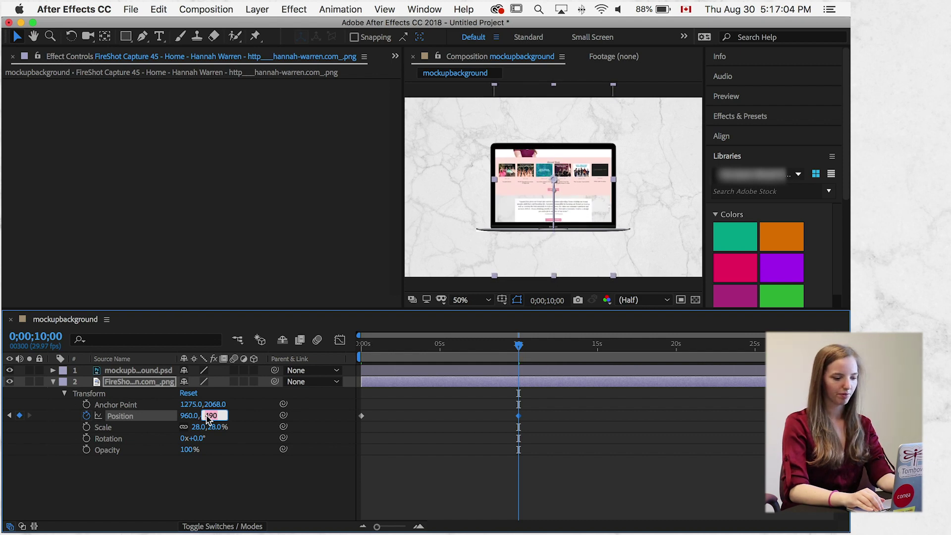
pyautogui.hotkey('shift', 'Down')
pyautogui.hotkey('shift', 'Down')
pyautogui.hotkey('shift', 'Down')
pyautogui.hotkey('shift', 'Down')
pyautogui.hotkey('shift', 'Down')
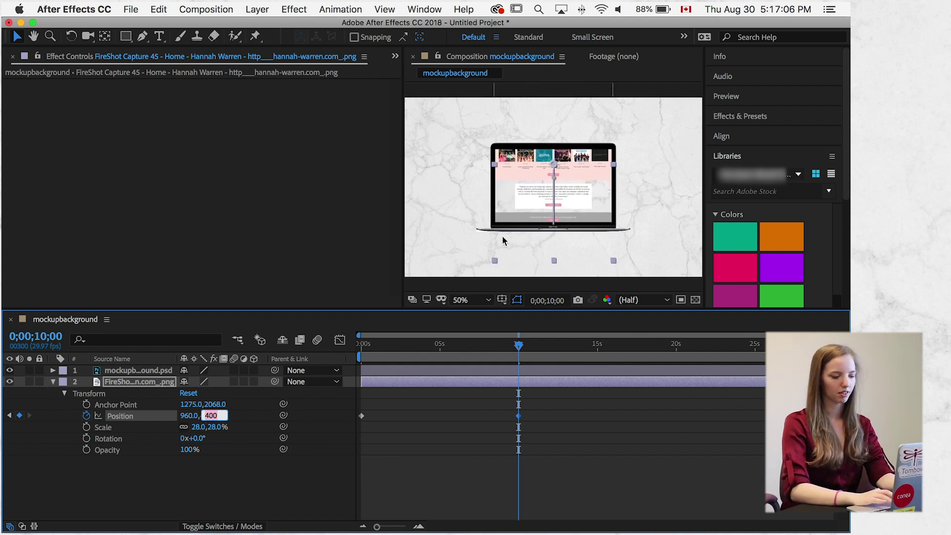
pyautogui.hotkey('shift', 'Down')
pyautogui.hotkey('shift', 'Down')
pyautogui.hotkey('shift', 'Down')
pyautogui.hotkey('shift', 'Down')
pyautogui.hotkey('shift', 'Down')
pyautogui.hotkey('shift', 'Down')
pyautogui.hotkey('shift', 'Down')
pyautogui.hotkey('shift', 'Down')
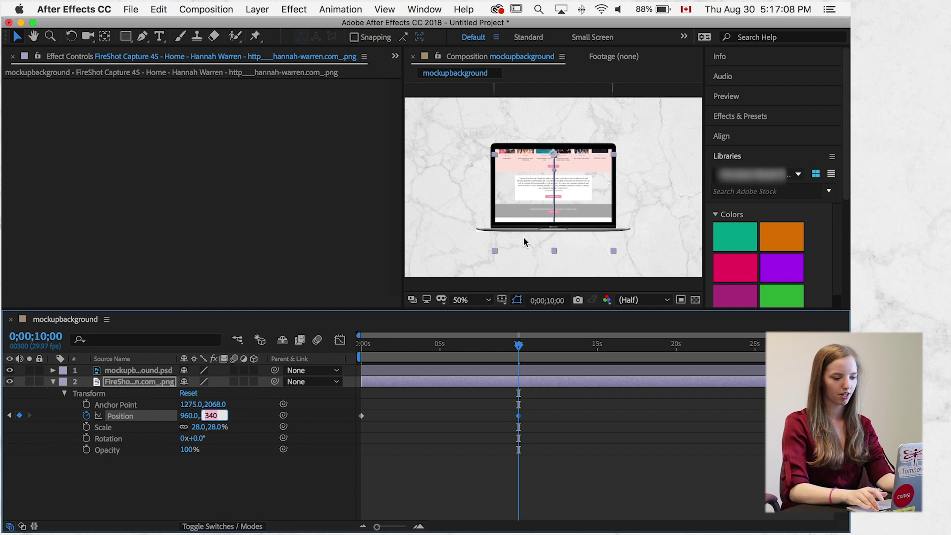
pyautogui.hotkey('shift', 'Down')
pyautogui.hotkey('shift', 'Down')
pyautogui.hotkey('shift', 'Down')
pyautogui.hotkey('shift', 'Down')
pyautogui.hotkey('shift', 'Down')
pyautogui.hotkey('shift', 'Down')
pyautogui.hotkey('shift', 'Down')
pyautogui.hotkey('shift', 'Down')
pyautogui.hotkey('shift', 'Down')
pyautogui.hotkey('shift', 'Down')
pyautogui.hotkey('shift', 'Down')
pyautogui.hotkey('shift', 'Down')
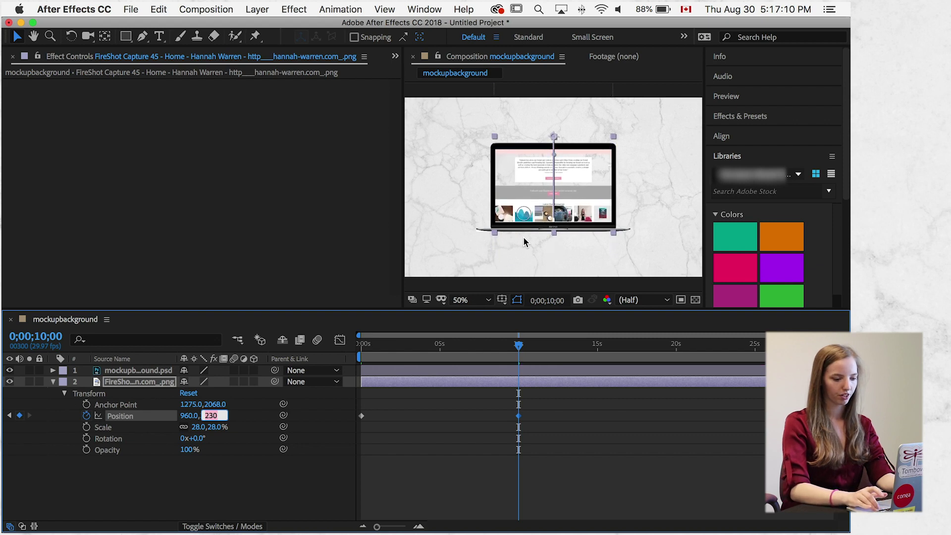
pyautogui.hotkey('shift', 'Down')
pyautogui.hotkey('shift', 'Down')
pyautogui.hotkey('shift', 'Down')
pyautogui.hotkey('shift', 'Down')
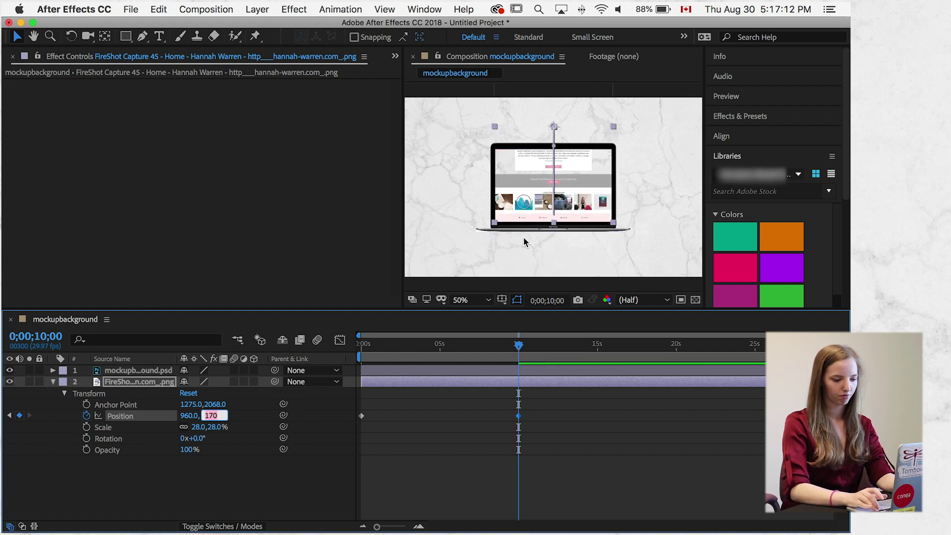
pyautogui.hotkey('shift', 'Up')
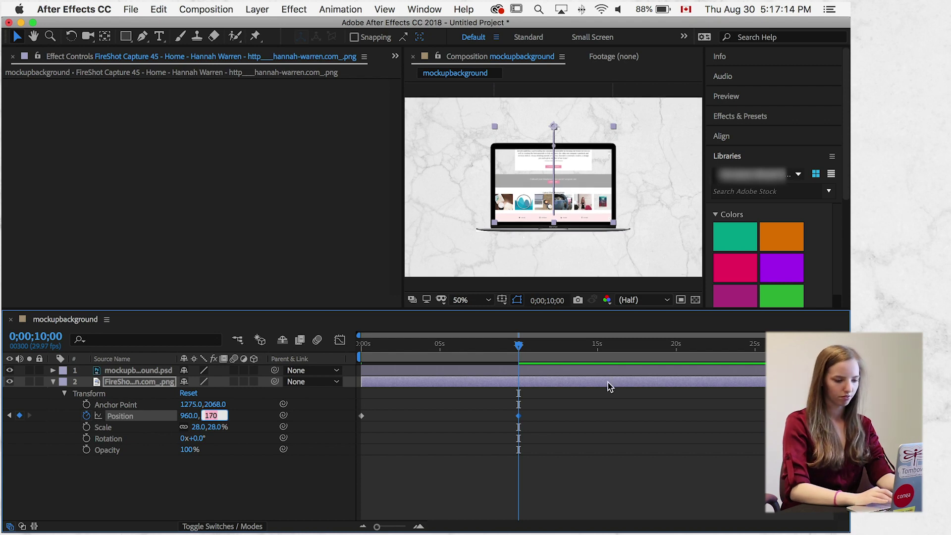
pyautogui.click(415, 394)
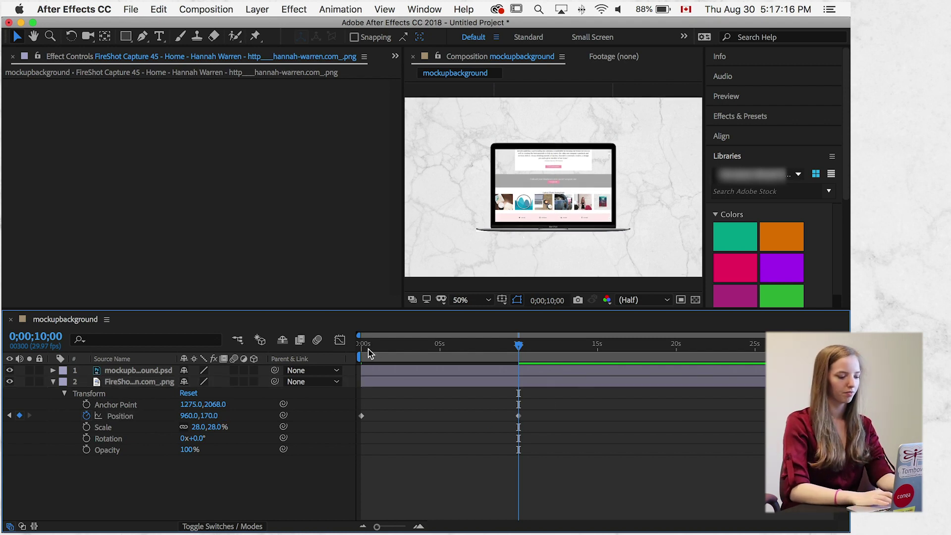
pyautogui.press('Home')
# Preview the scroll animation and stop it at 0;00;10;05
pyautogui.press('space')
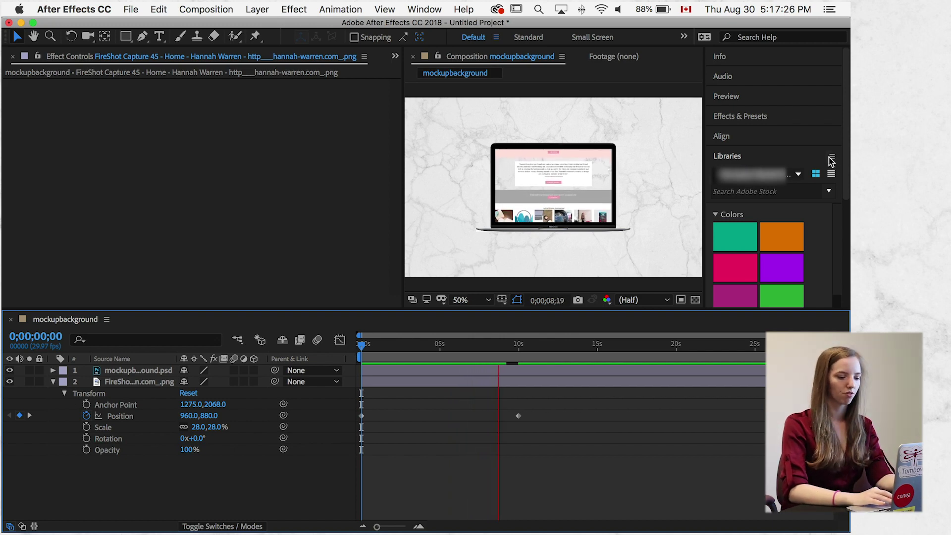
pyautogui.press('space')
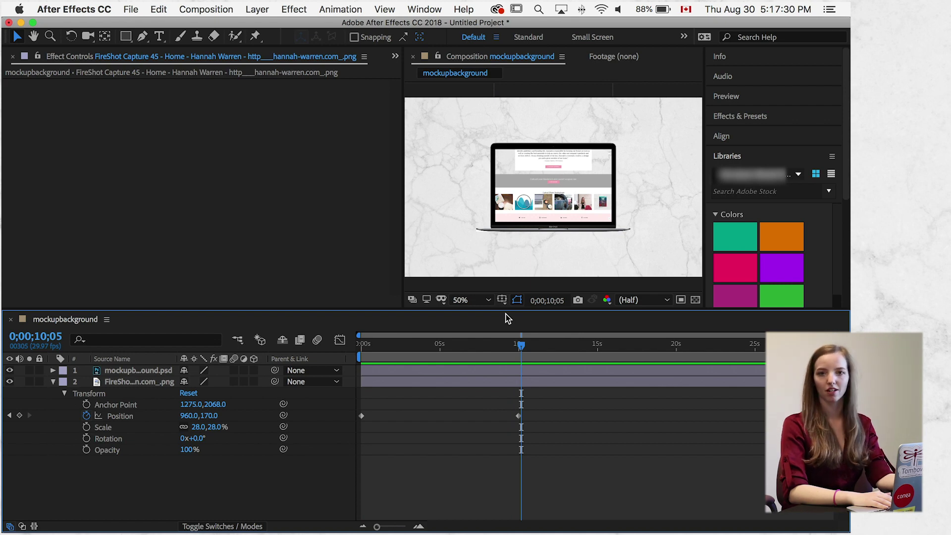
# Add intermediate Position keyframes at 2 and 4 seconds on the website layer
pyautogui.click(555, 303)
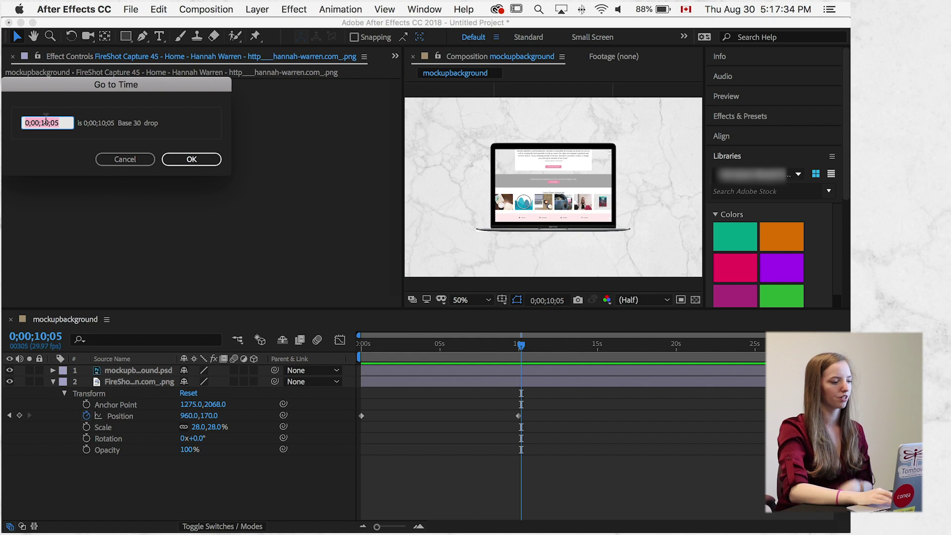
pyautogui.write('0;00;10')
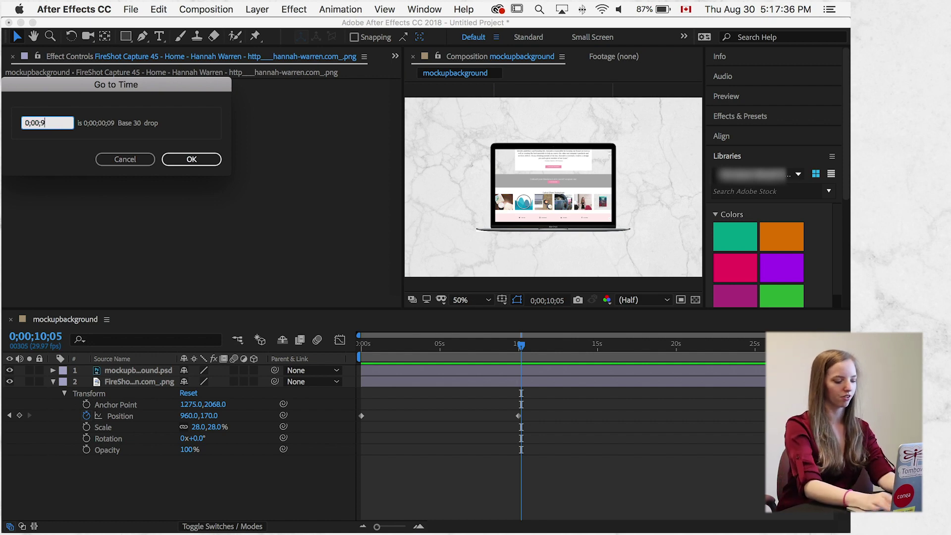
pyautogui.press('Return')
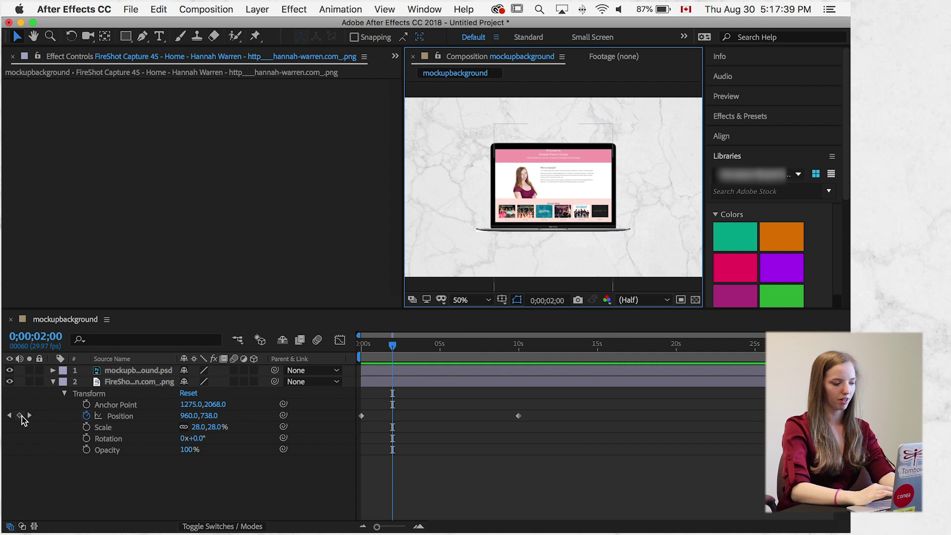
pyautogui.click(20, 416)
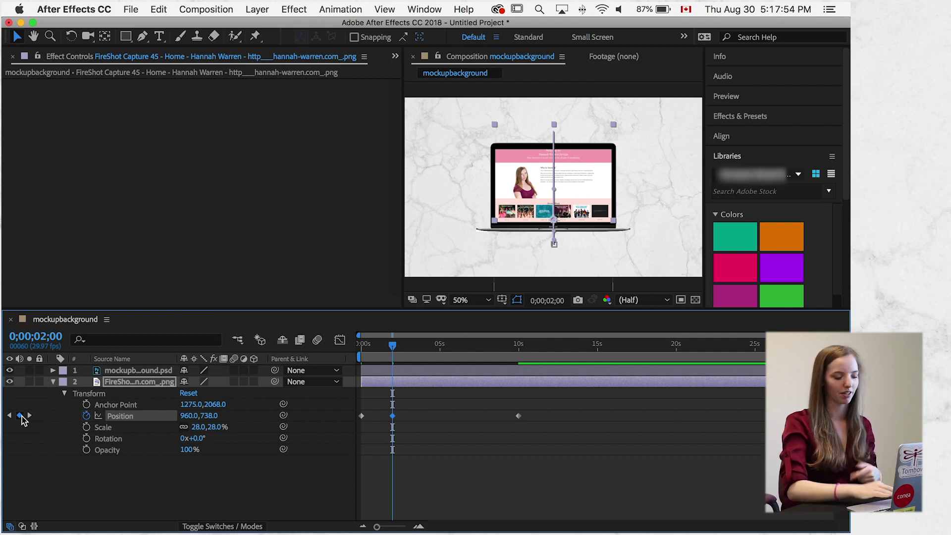
pyautogui.click(546, 300)
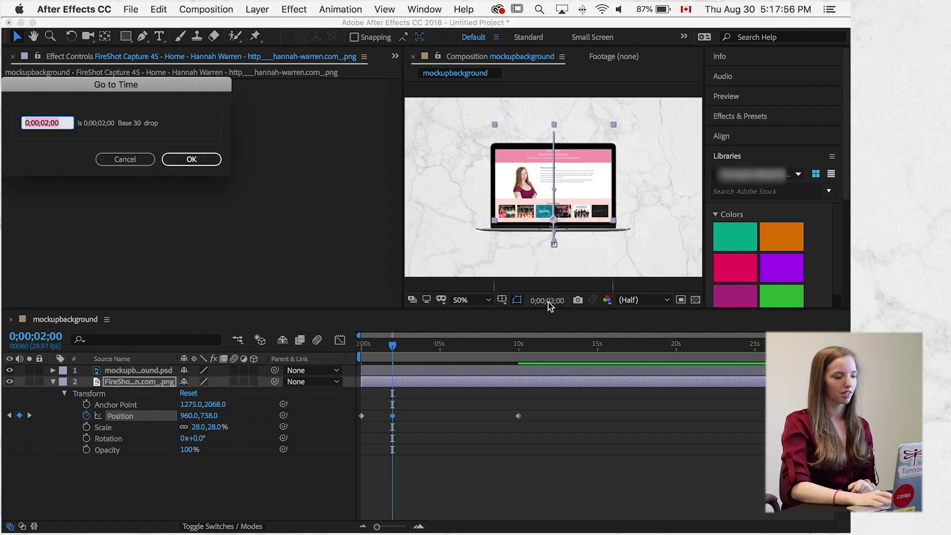
pyautogui.click(51, 124)
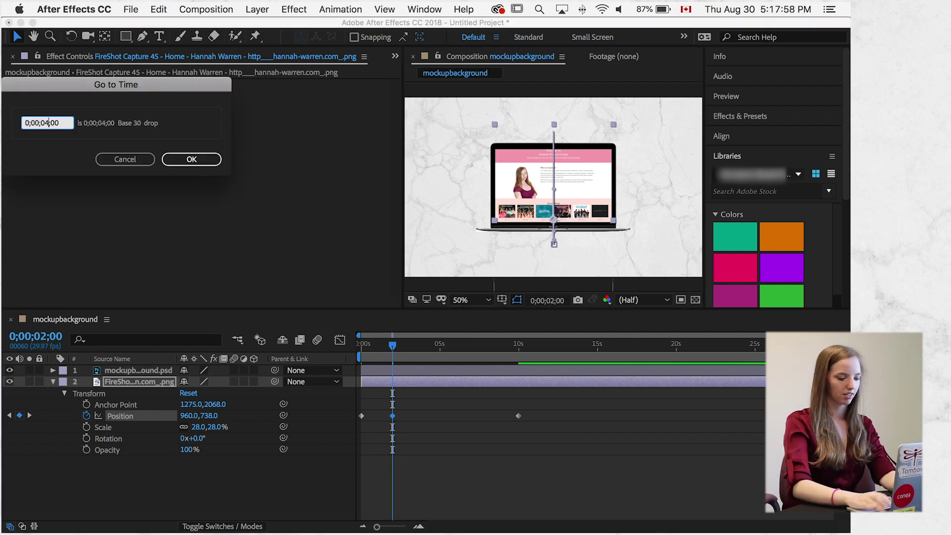
pyautogui.press('Return')
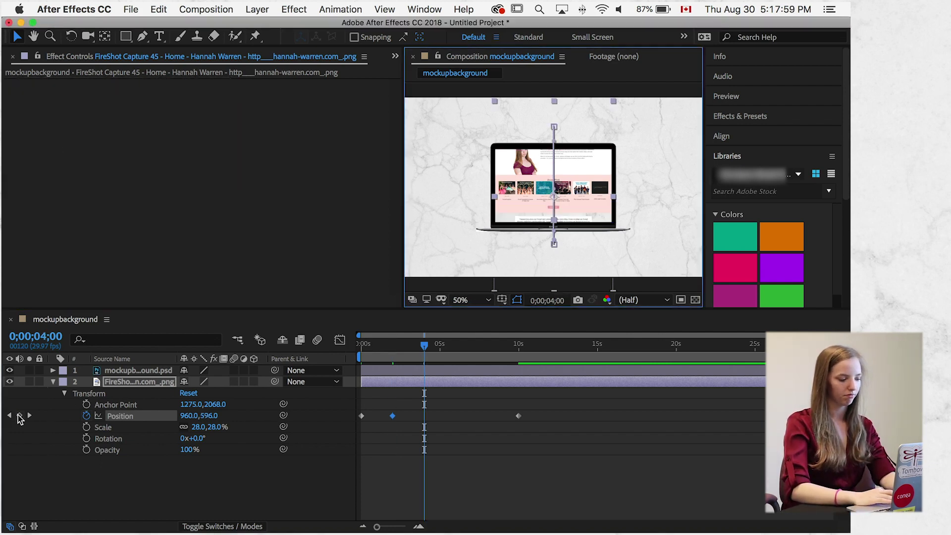
pyautogui.click(19, 415)
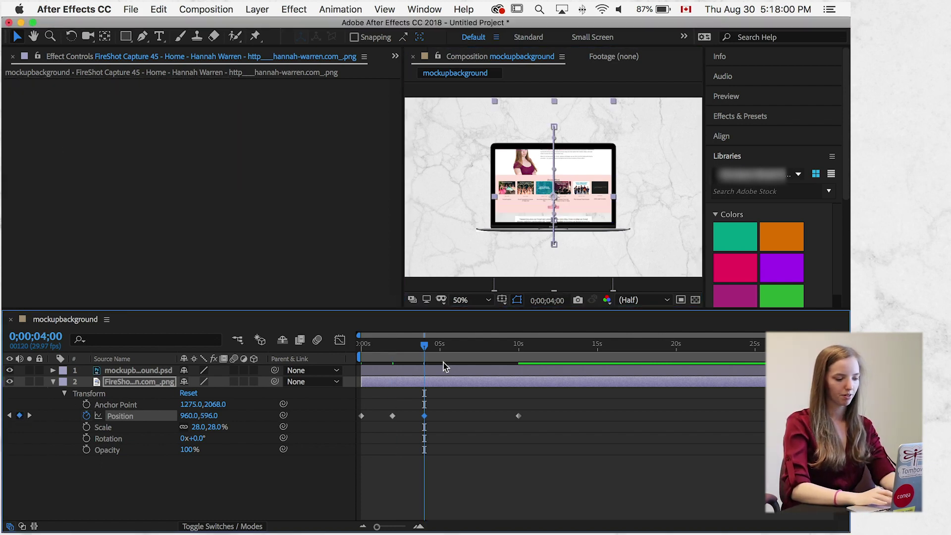
# Add further Position keyframes at 6 and 8 seconds
pyautogui.click(547, 301)
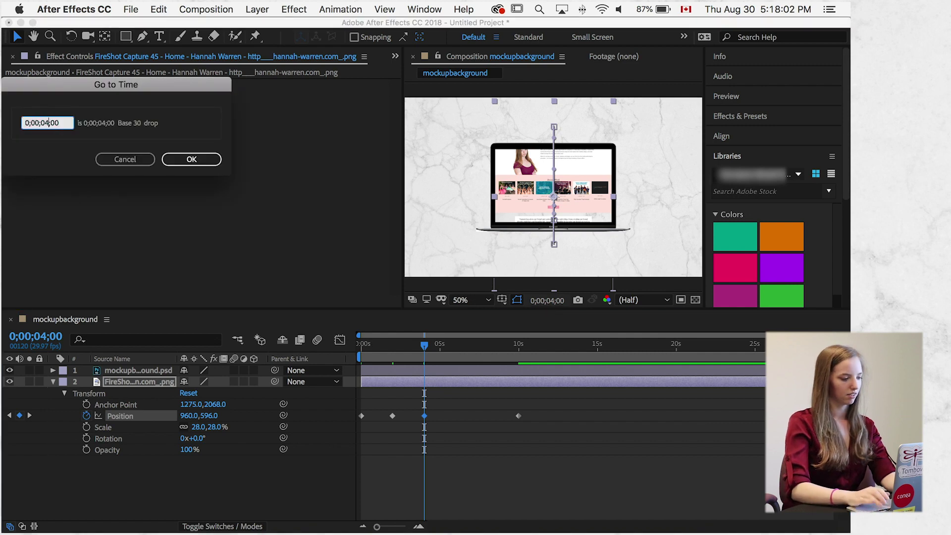
pyautogui.press('Return')
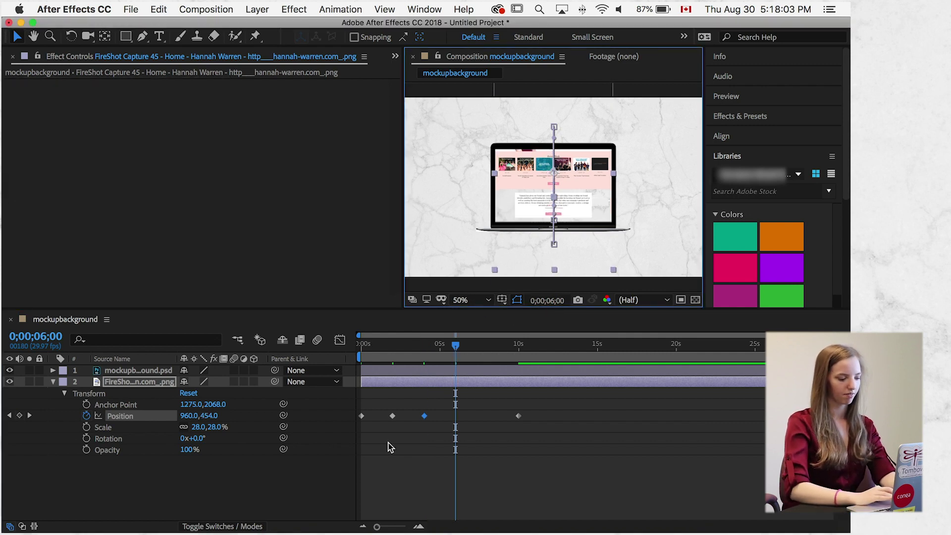
pyautogui.click(19, 416)
pyautogui.click(557, 300)
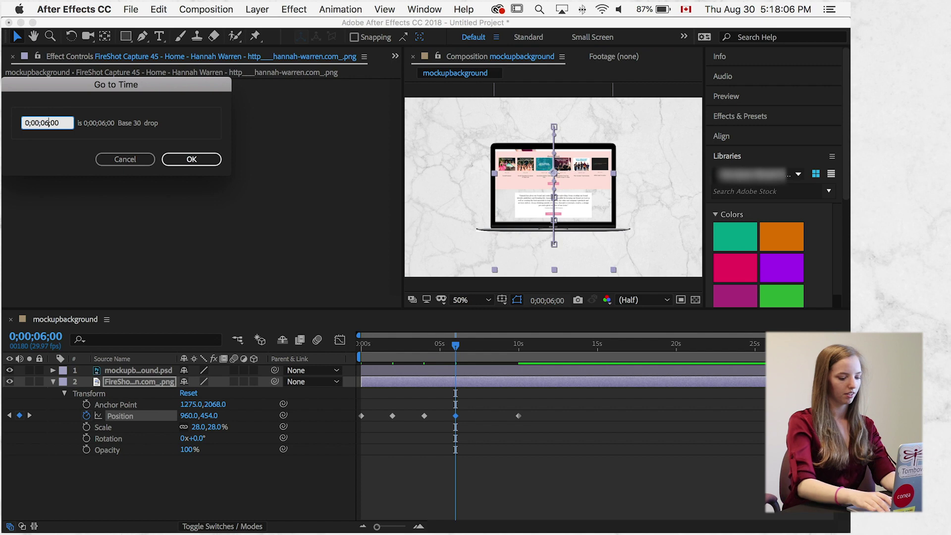
pyautogui.press('Return')
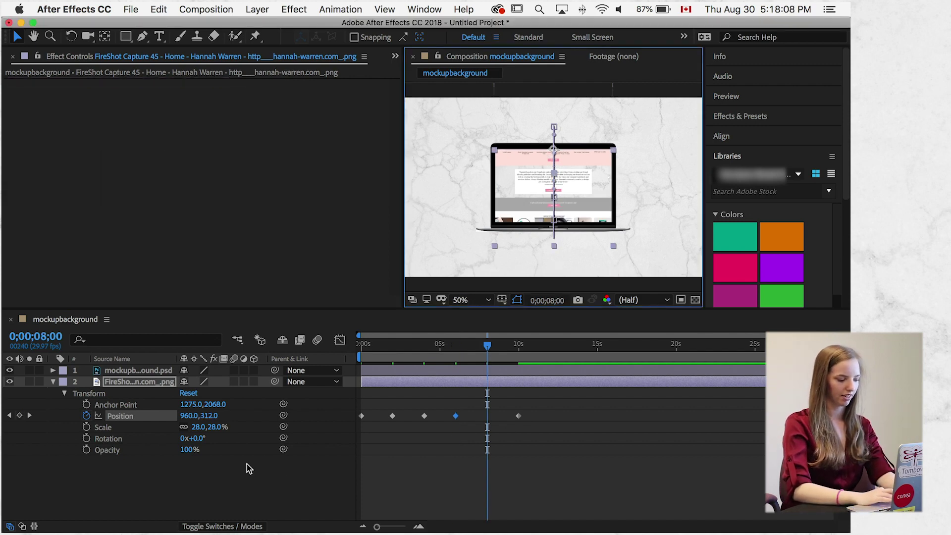
pyautogui.click(19, 415)
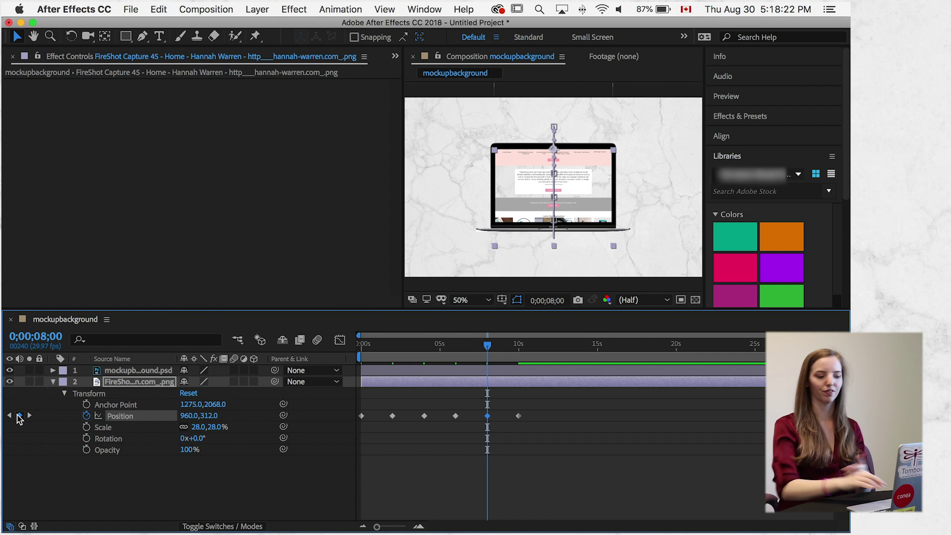
# Show the Position animation in the Graph Editor as a speed graph
pyautogui.click(339, 341)
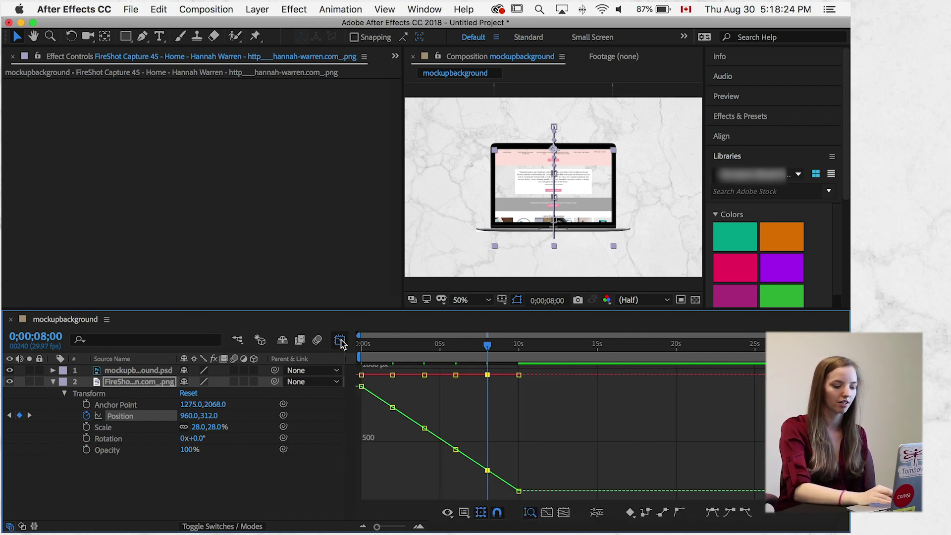
pyautogui.click(464, 512)
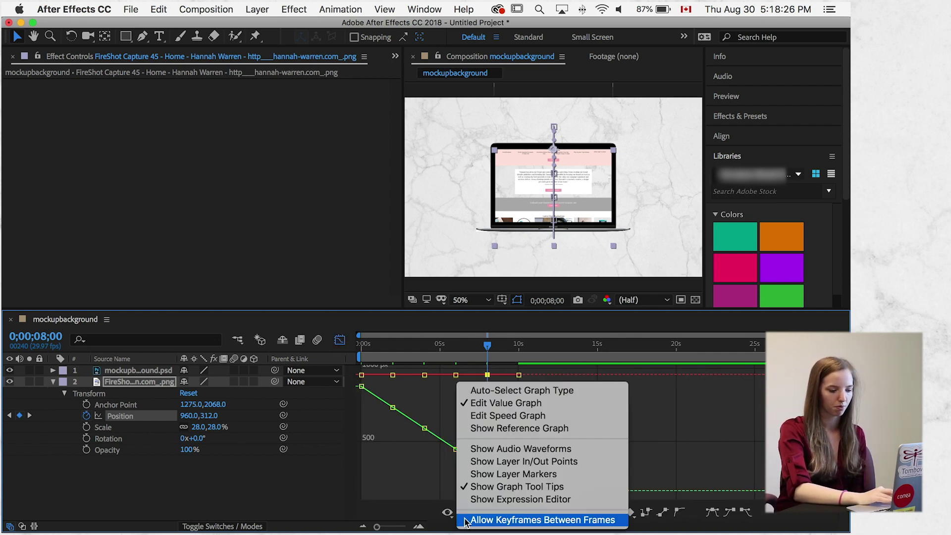
pyautogui.click(449, 518)
pyautogui.click(448, 515)
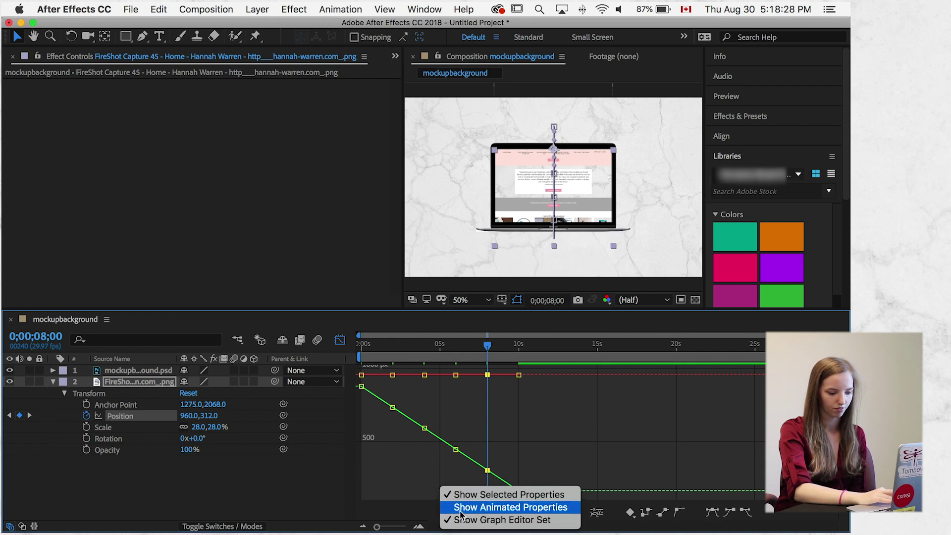
pyautogui.click(450, 507)
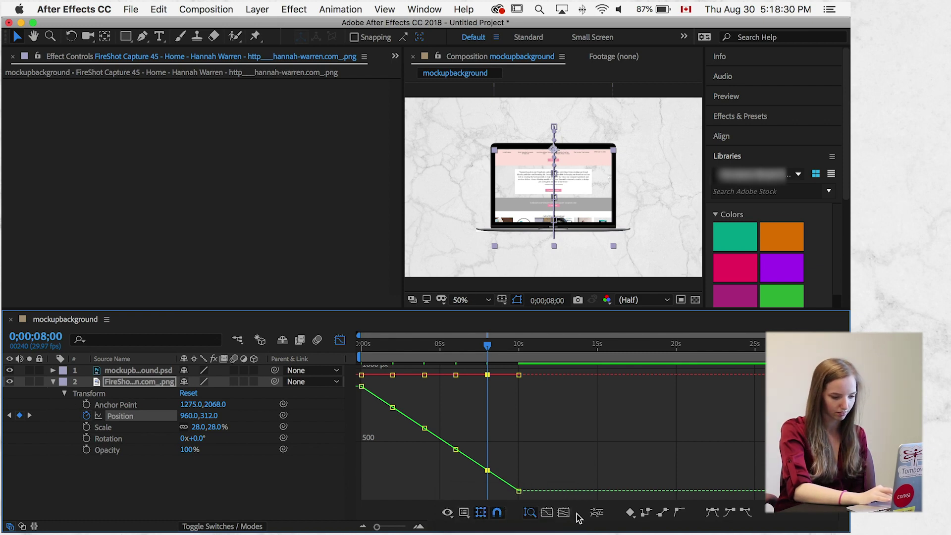
pyautogui.click(464, 513)
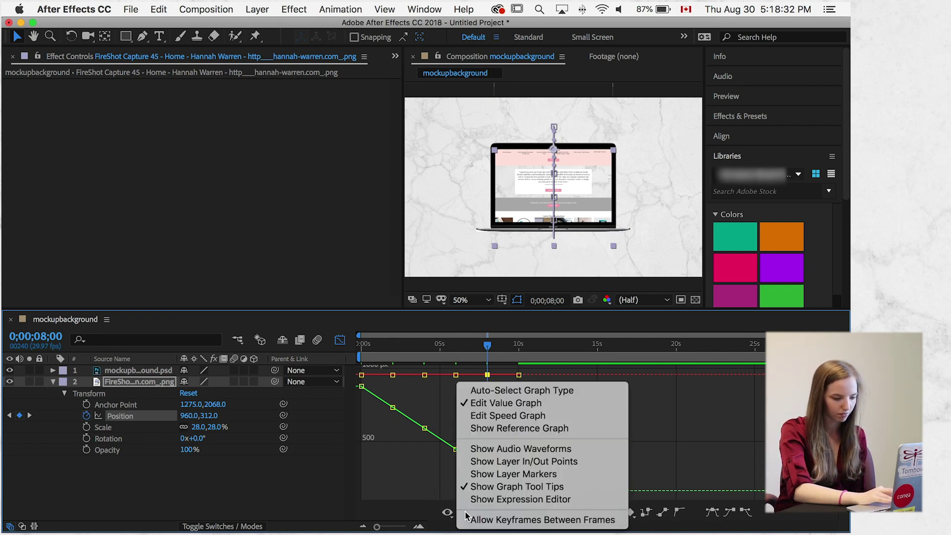
pyautogui.click(510, 416)
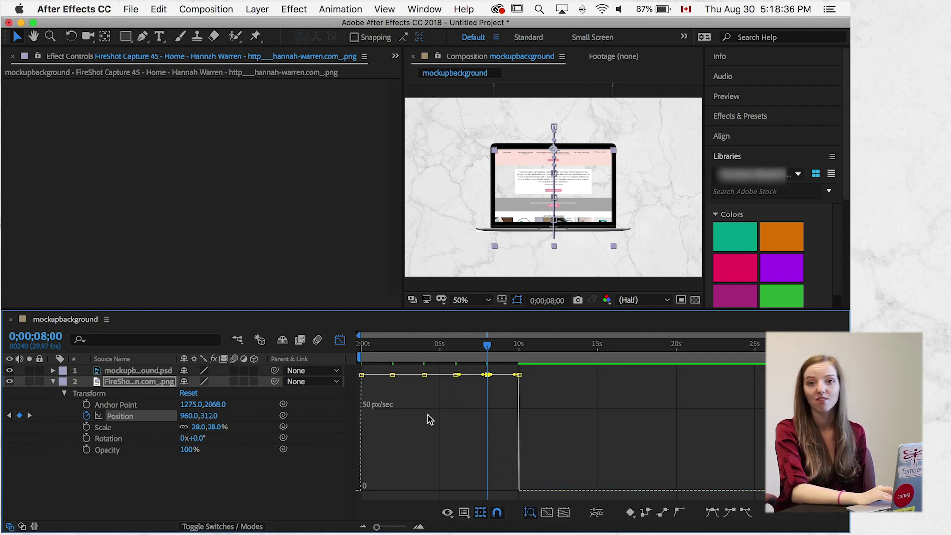
# Ease the 2-second keyframe's speed to about 68 px/sec and preview the scroll
pyautogui.click(392, 375)
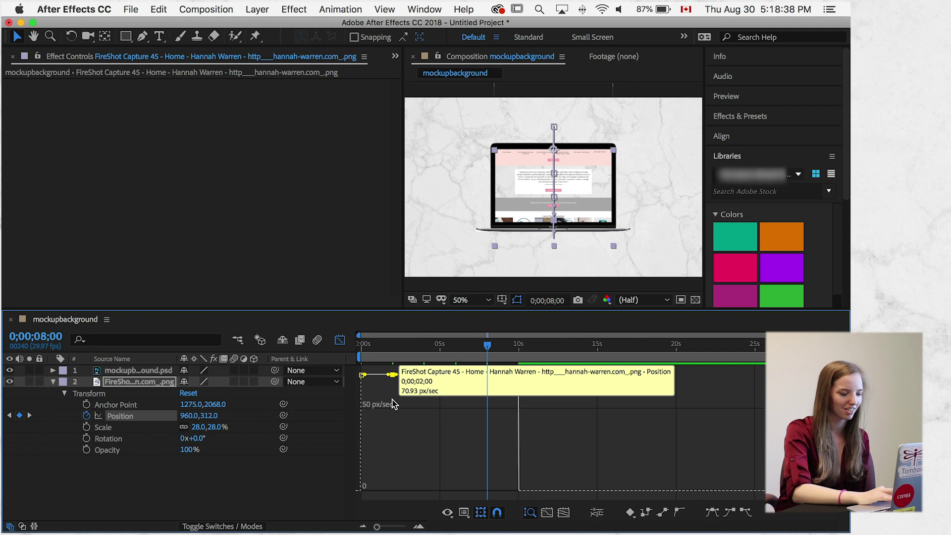
pyautogui.moveTo(394, 404); pyautogui.dragTo(394, 460)
pyautogui.moveTo(393, 389); pyautogui.dragTo(372, 493)
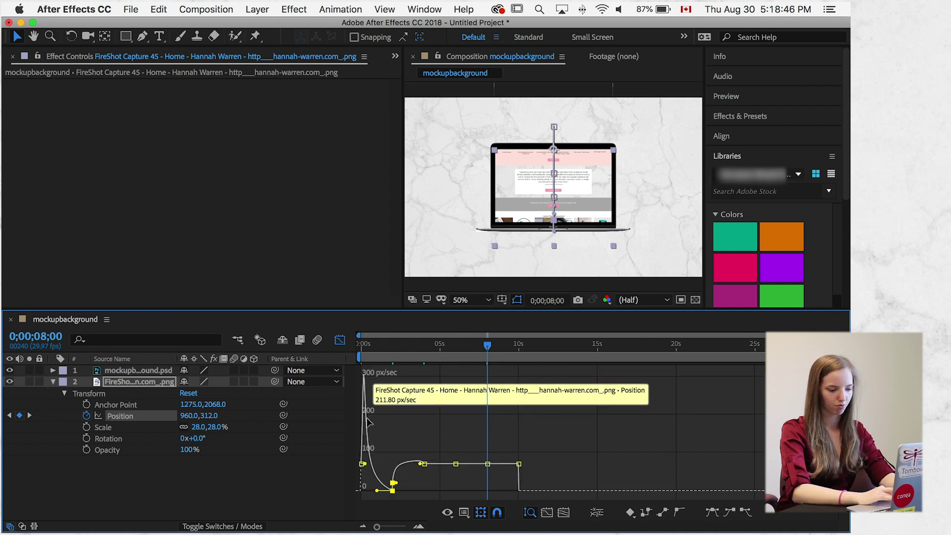
pyautogui.moveTo(394, 484); pyautogui.dragTo(393, 466)
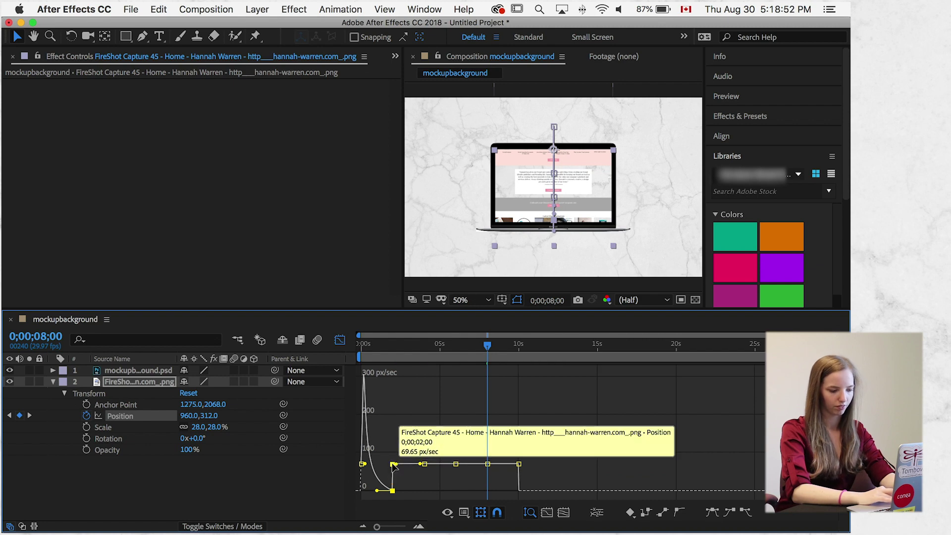
pyautogui.moveTo(370, 345); pyautogui.dragTo(352, 343)
pyautogui.press('space')
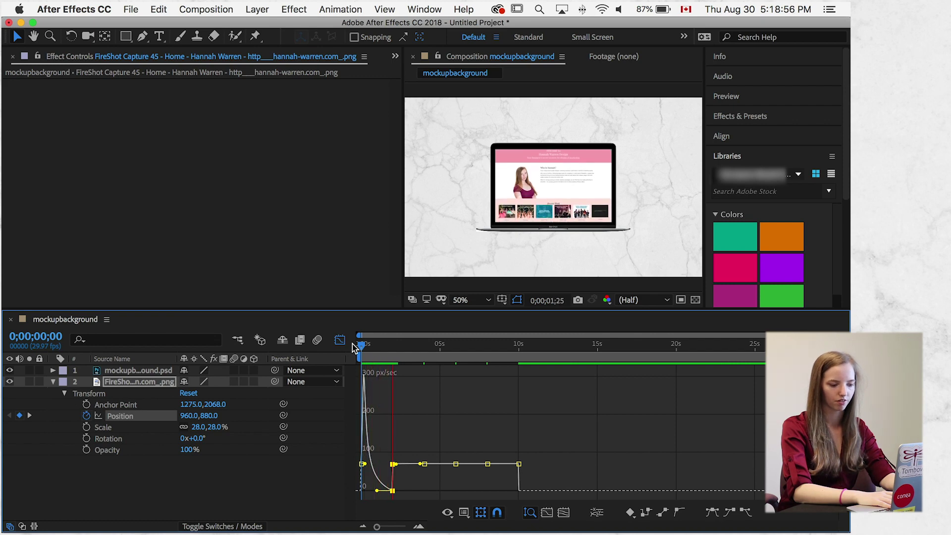
pyautogui.press('space')
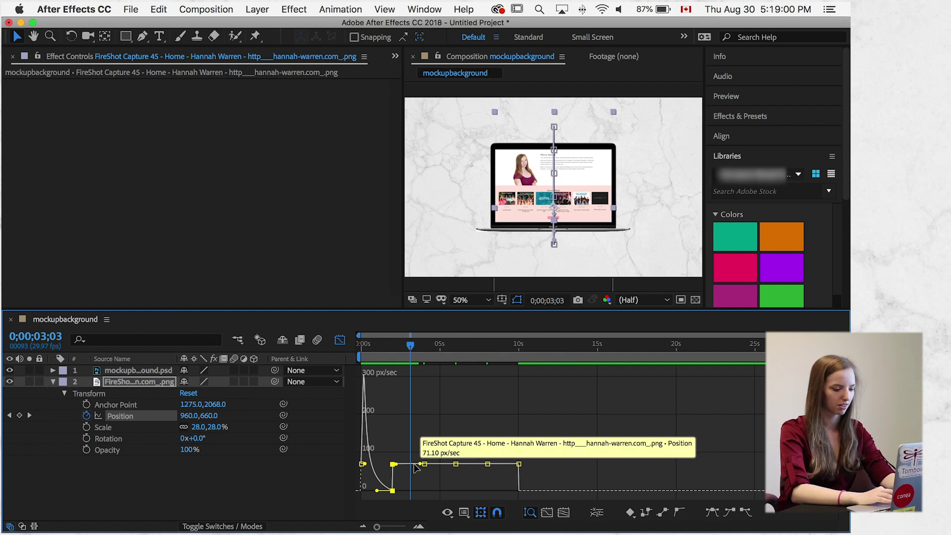
# Ease the speed toward zero at the 4, 6 and 8-second keyframes, then preview
pyautogui.moveTo(403, 467)
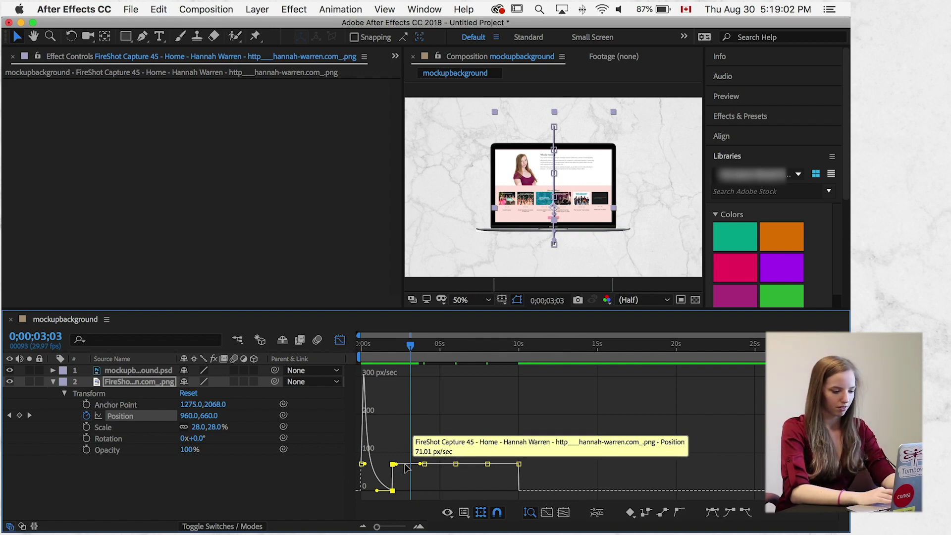
pyautogui.moveTo(424, 464); pyautogui.dragTo(408, 491)
pyautogui.moveTo(456, 464); pyautogui.dragTo(439, 491)
pyautogui.moveTo(488, 470); pyautogui.dragTo(502, 491)
pyautogui.press('Home')
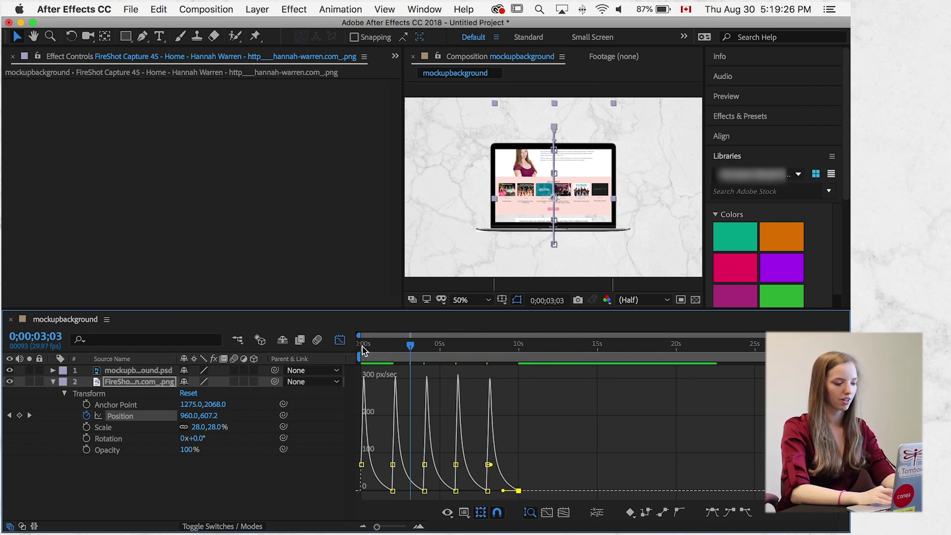
pyautogui.press('space')
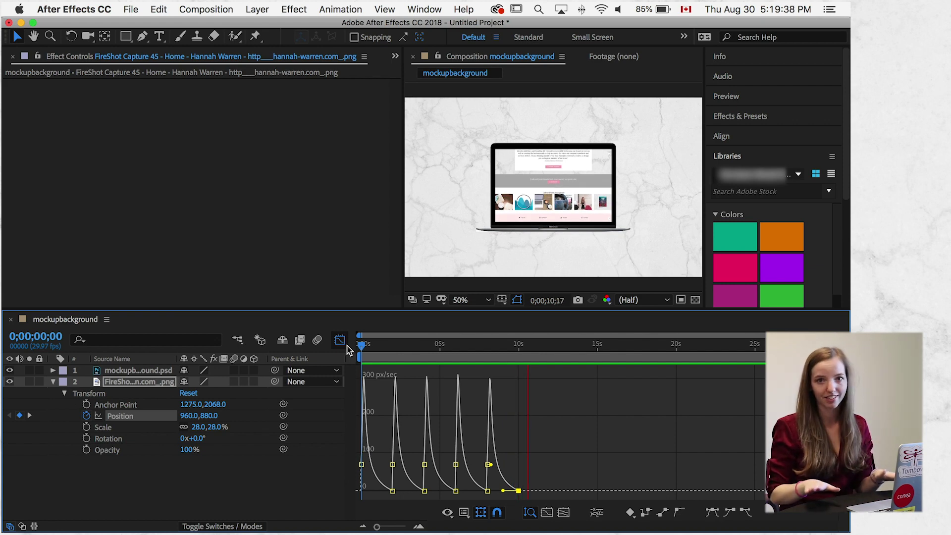
# Stop the preview, leave the Graph Editor, collapse the screenshot layer, and switch to Chrome
pyautogui.press('space')
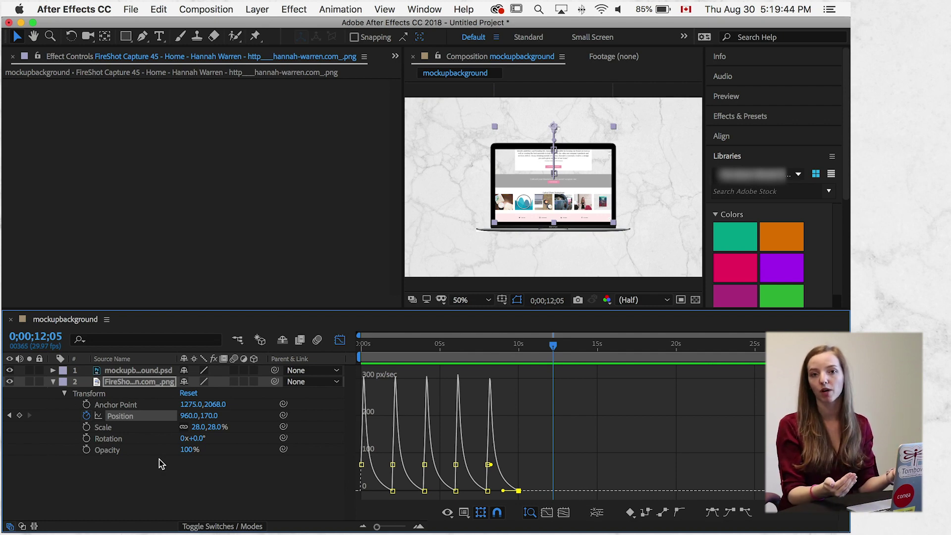
pyautogui.click(340, 339)
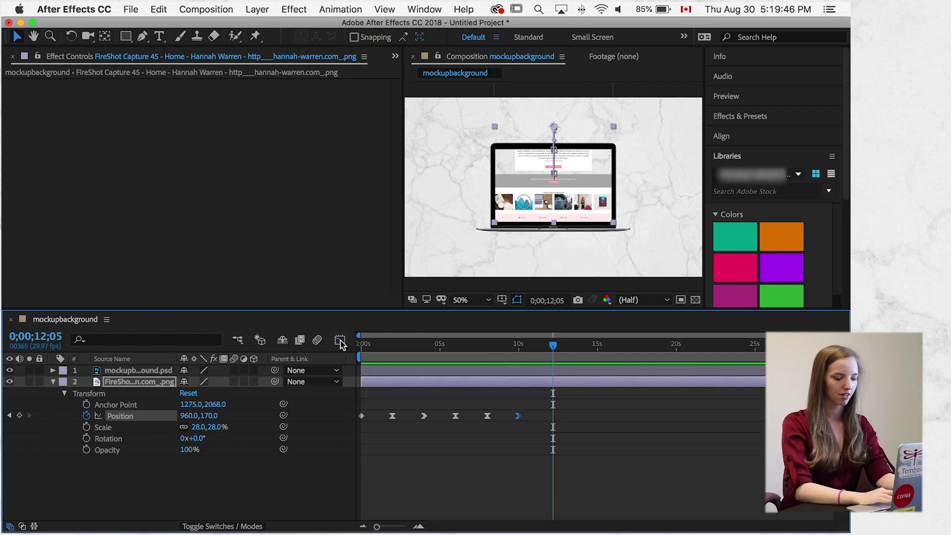
pyautogui.click(54, 381)
pyautogui.press('super+Tab')
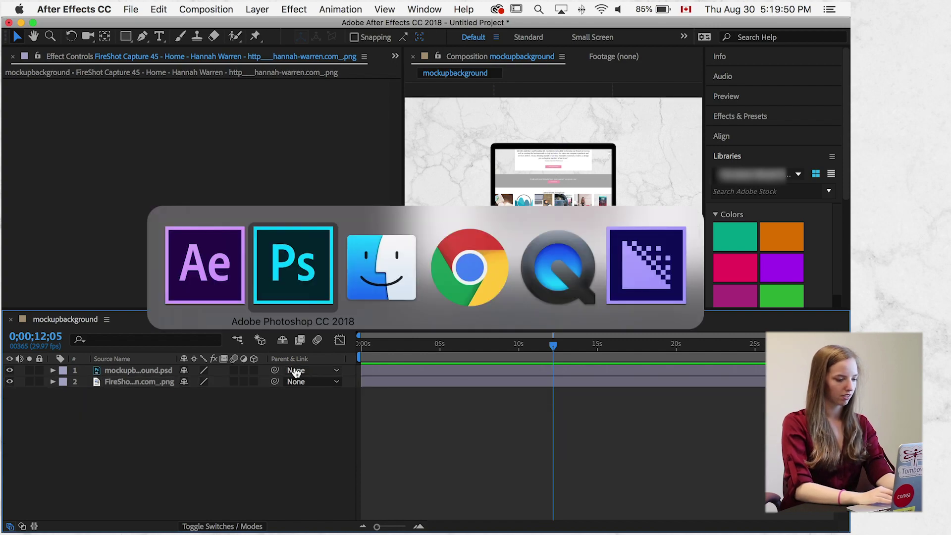
pyautogui.press('super+Tab')
pyautogui.press('super+Tab')
# Scroll the live homepage up and down to study its sticky menu header, then return to After Effects
pyautogui.scroll(10, 345, 183)
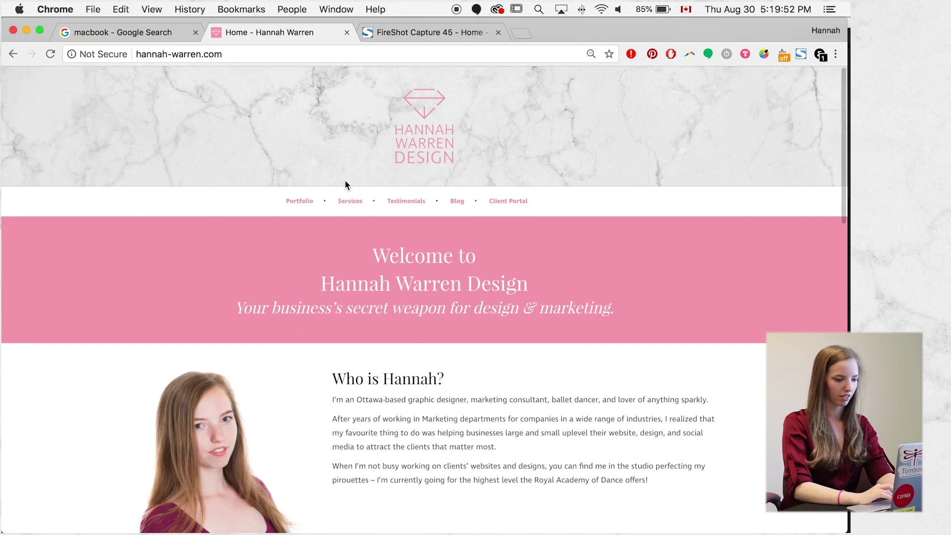
pyautogui.scroll(-5, 346, 184)
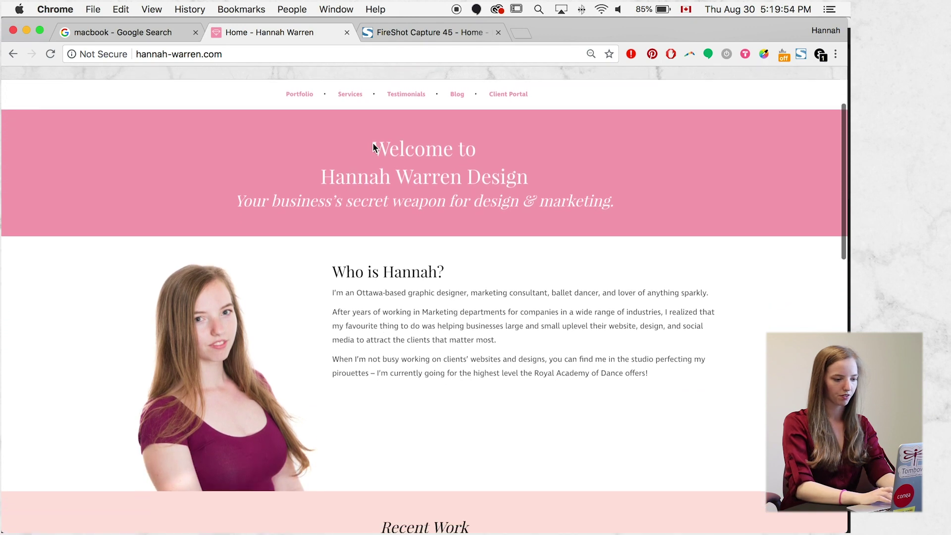
pyautogui.scroll(-3, 402, 75)
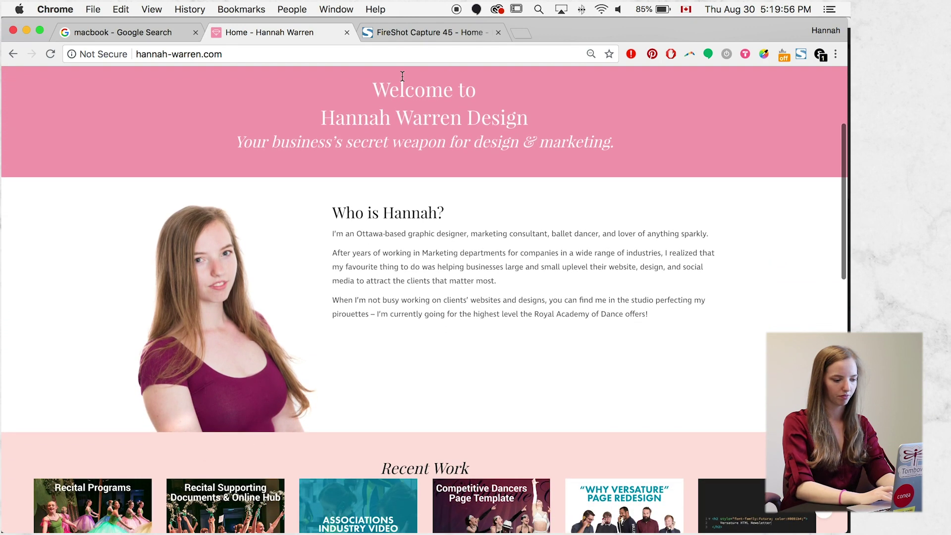
pyautogui.scroll(-2, 402, 75)
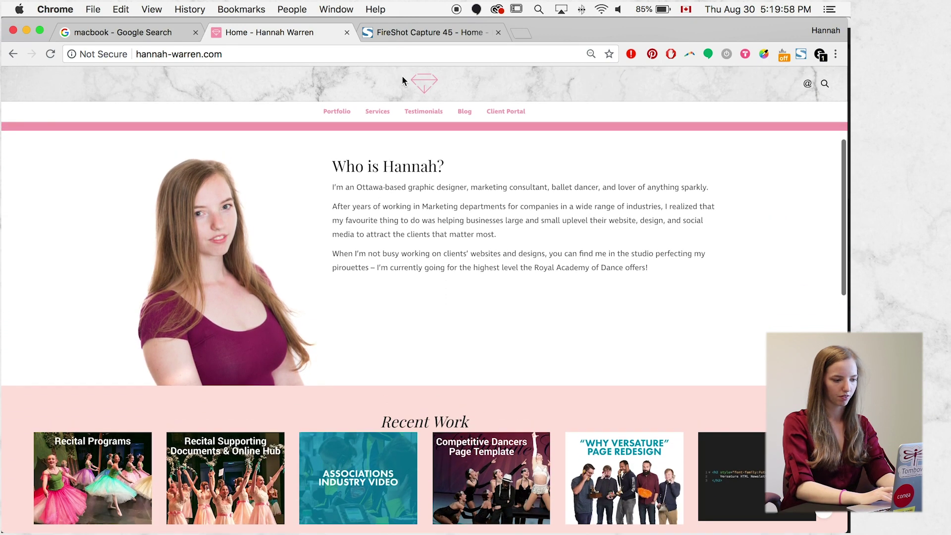
pyautogui.scroll(1, 402, 75)
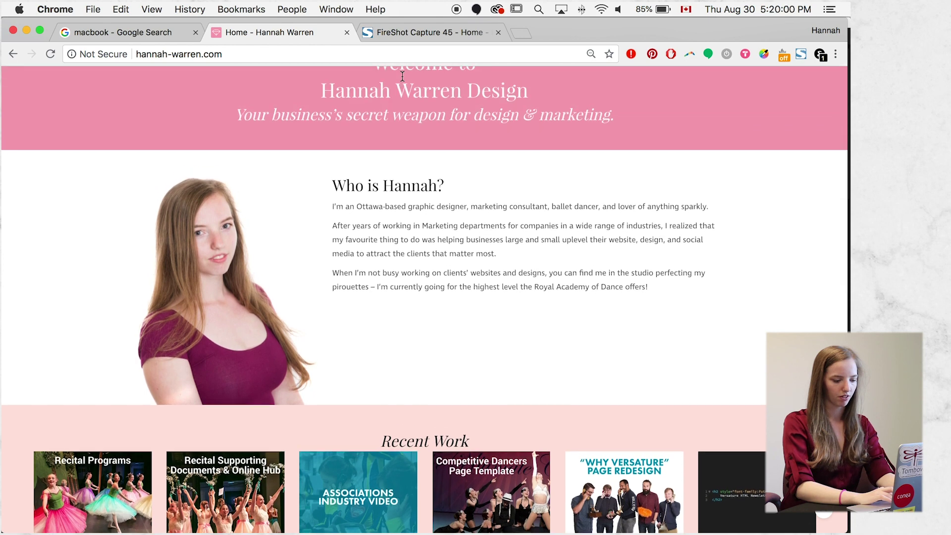
pyautogui.scroll(-1, 402, 76)
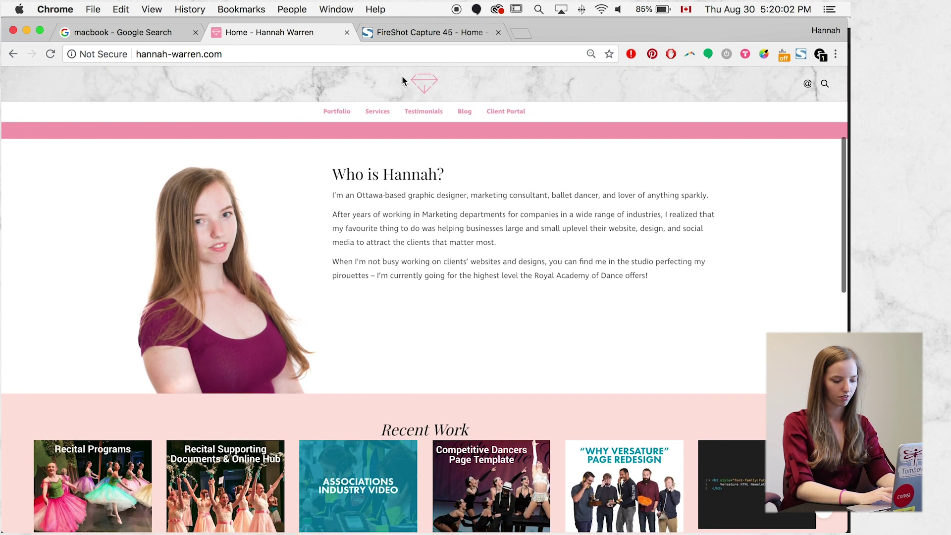
pyautogui.scroll(-1, 422, 477)
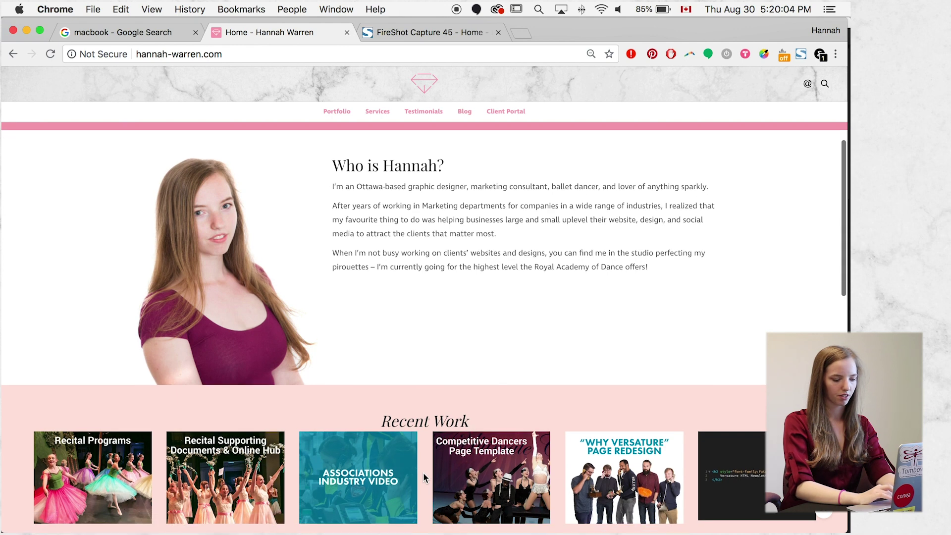
pyautogui.scroll(1, 424, 474)
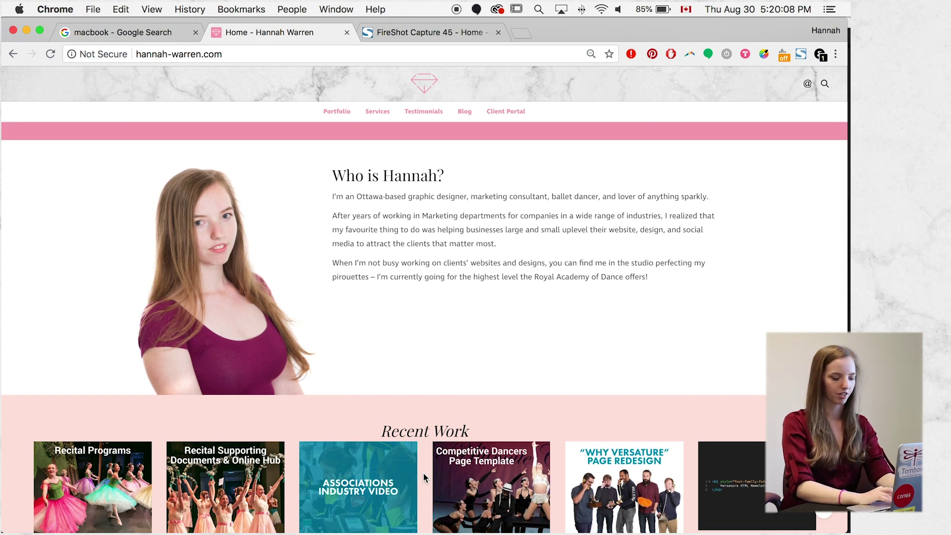
pyautogui.scroll(2, 424, 477)
pyautogui.scroll(-2, 423, 472)
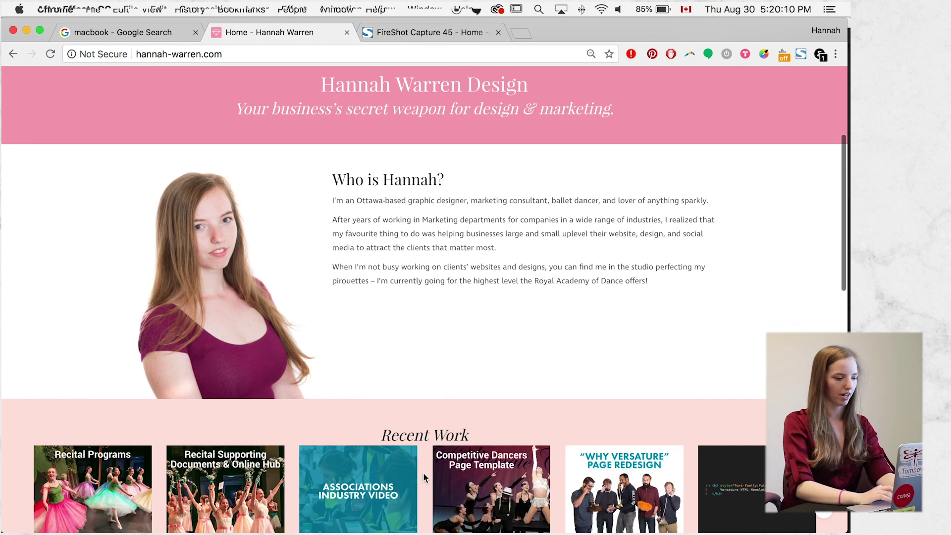
pyautogui.press('super+Tab')
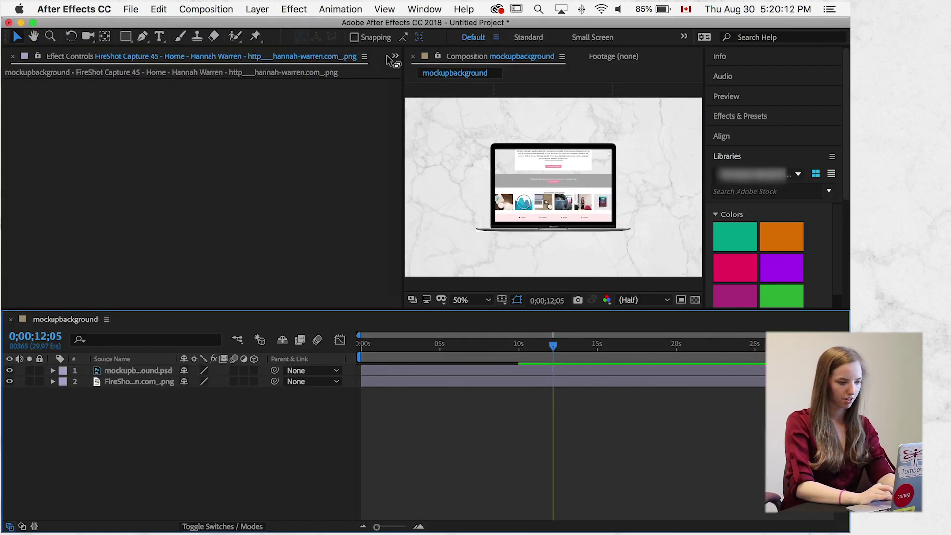
# Add Screen Shot 2018-08-30 at 5.13.51 PM.png from the Project panel as layer 2
pyautogui.click(395, 56)
pyautogui.click(404, 72)
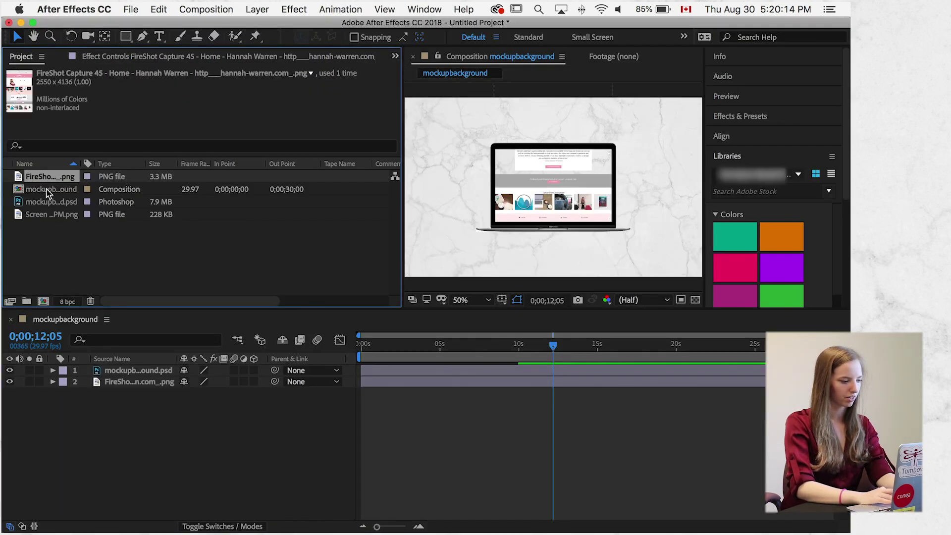
pyautogui.moveTo(40, 215); pyautogui.dragTo(98, 377)
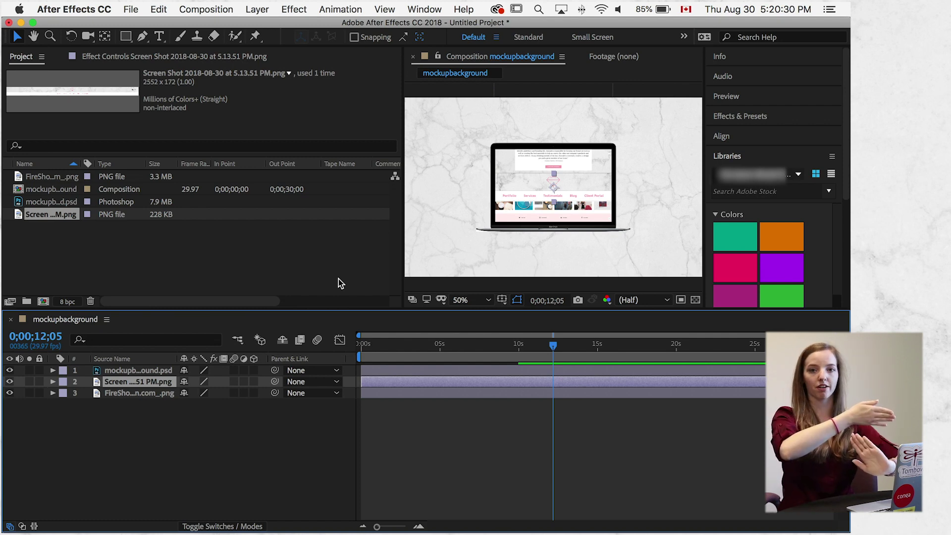
# Set the menu-bar screenshot layer's Scale to 27%
pyautogui.click(53, 382)
pyautogui.click(64, 392)
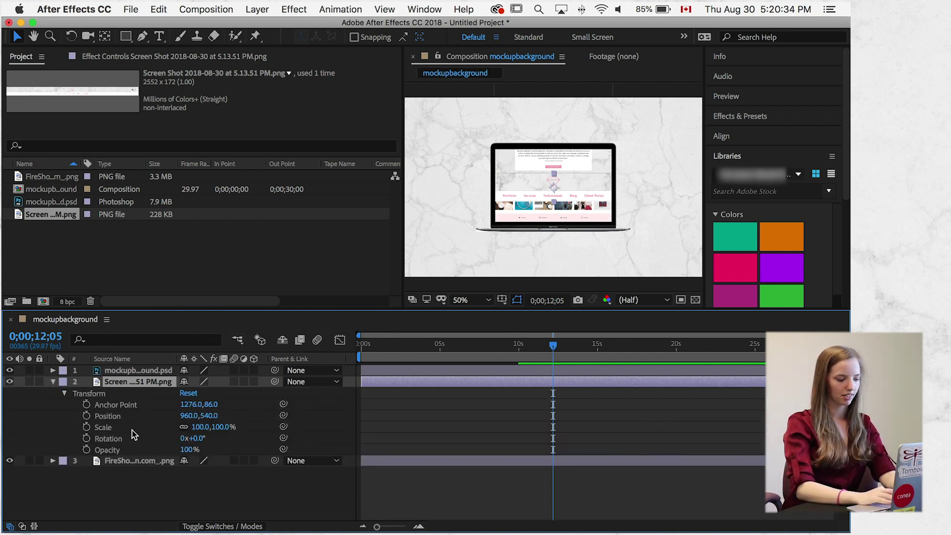
pyautogui.click(198, 427)
pyautogui.write('76')
pyautogui.press('Return')
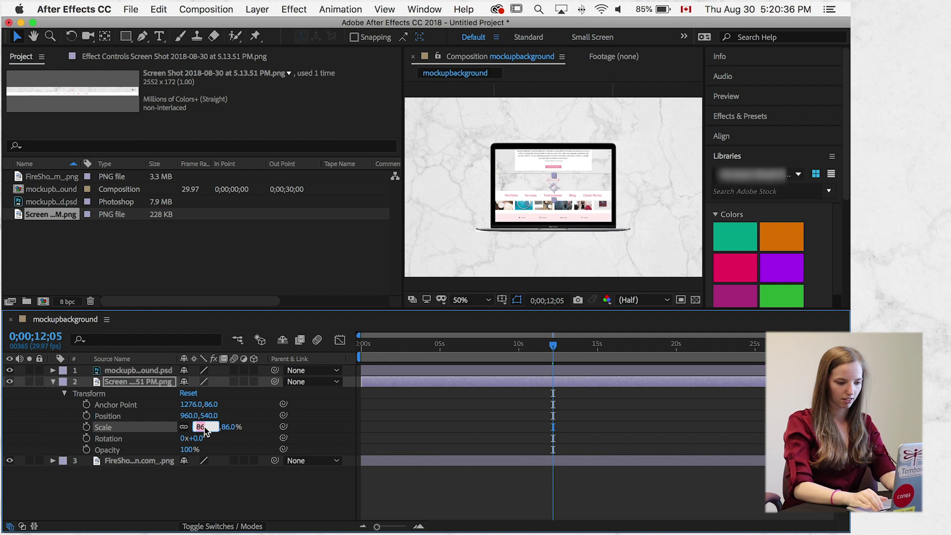
pyautogui.write('26')
pyautogui.press('Return')
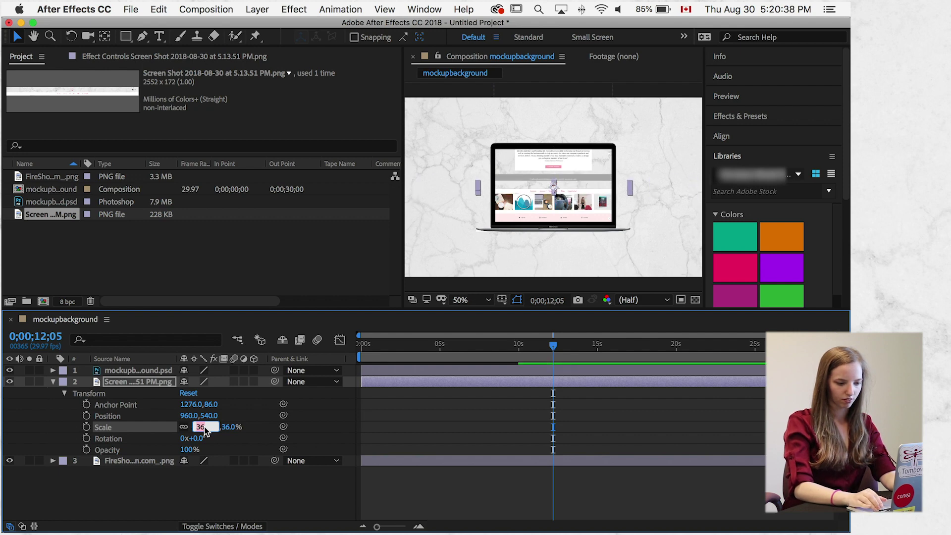
pyautogui.write('28')
pyautogui.press('Return')
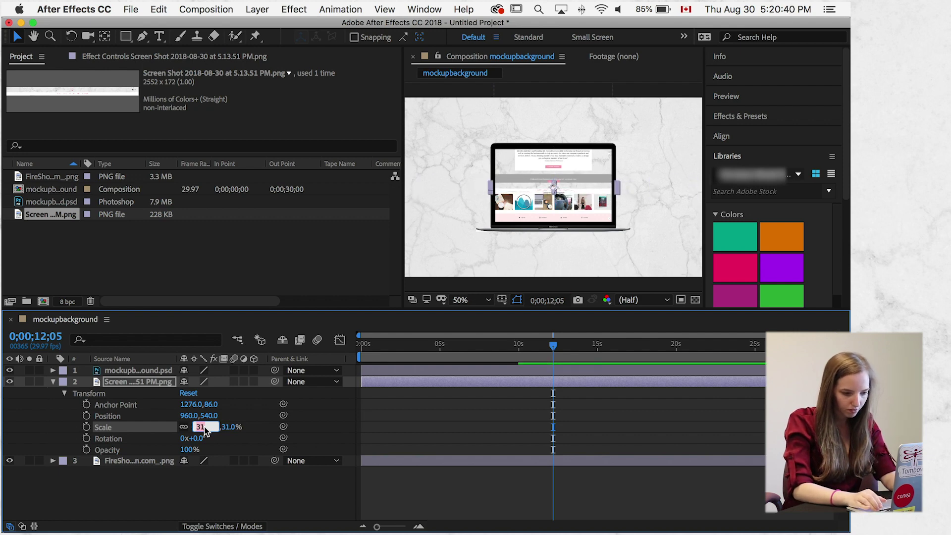
pyautogui.write('27')
pyautogui.press('Return')
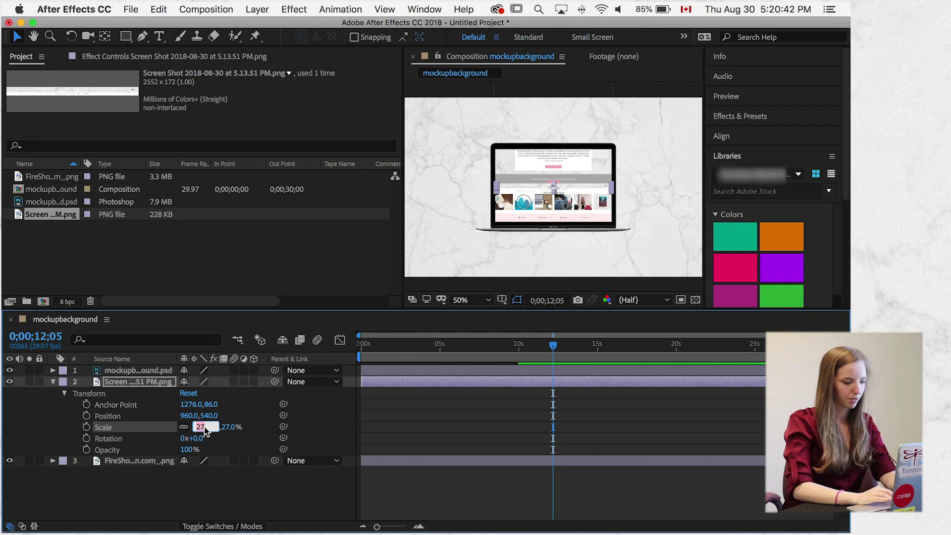
# Move the menu-bar screenshot to Position 960, 287 along the laptop screen's top edge
pyautogui.click(191, 416)
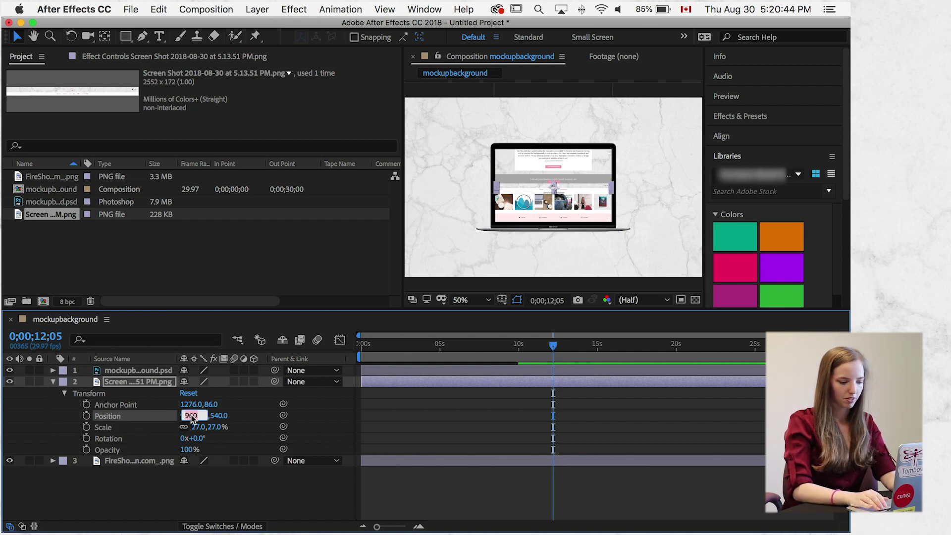
pyautogui.press('Tab')
pyautogui.hotkey('shift', 'Down')
pyautogui.hotkey('shift', 'Down')
pyautogui.hotkey('shift', 'Down')
pyautogui.hotkey('shift', 'Down')
pyautogui.hotkey('shift', 'Down')
pyautogui.hotkey('shift', 'Down')
pyautogui.hotkey('shift', 'Down')
pyautogui.hotkey('shift', 'Down')
pyautogui.hotkey('shift', 'Down')
pyautogui.hotkey('shift', 'Down')
pyautogui.hotkey('shift', 'Down')
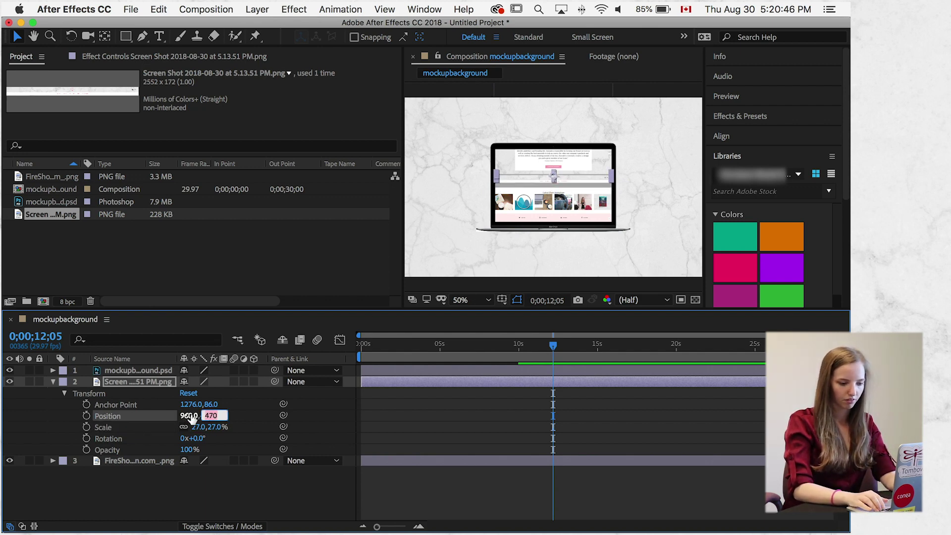
pyautogui.hotkey('shift', 'Down')
pyautogui.hotkey('shift', 'Down')
pyautogui.hotkey('shift', 'Down')
pyautogui.hotkey('shift', 'Down')
pyautogui.hotkey('shift', 'Down')
pyautogui.hotkey('shift', 'Down')
pyautogui.hotkey('shift', 'Down')
pyautogui.hotkey('shift', 'Down')
pyautogui.hotkey('shift', 'Down')
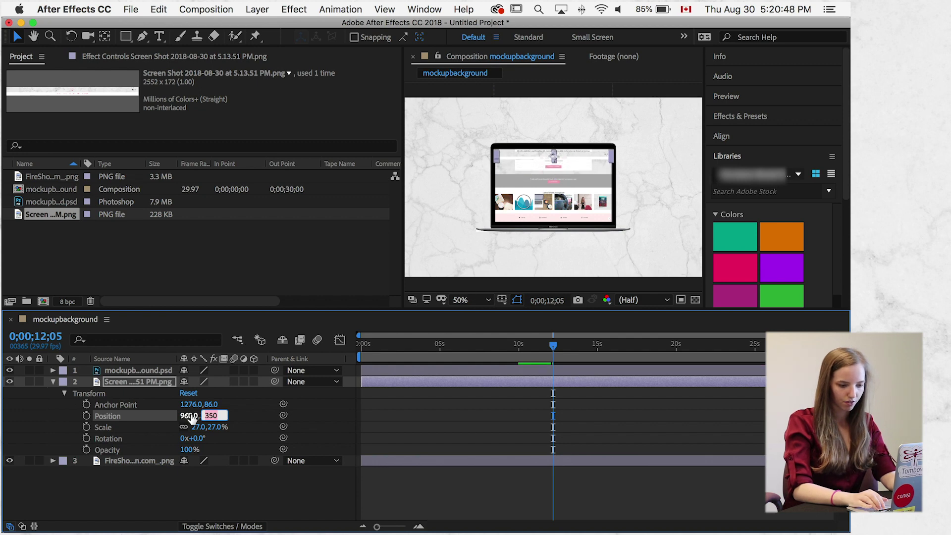
pyautogui.hotkey('shift', 'Down')
pyautogui.hotkey('shift', 'Down')
pyautogui.hotkey('shift', 'Down')
pyautogui.hotkey('shift', 'Down')
pyautogui.hotkey('shift', 'Down')
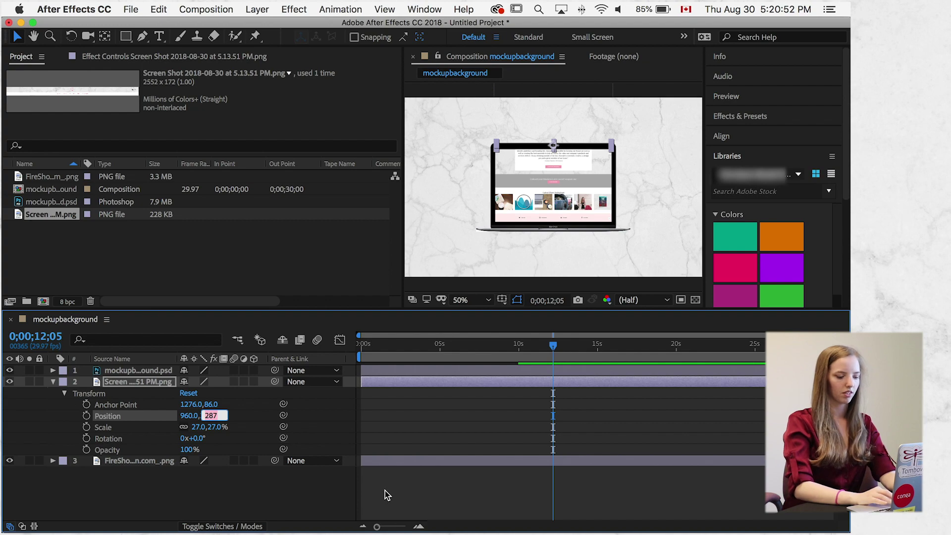
pyautogui.click(466, 392)
# Go back near the start and set a Position keyframe at 0;00;00;11
pyautogui.press('super+Tab')
pyautogui.press('super+Tab')
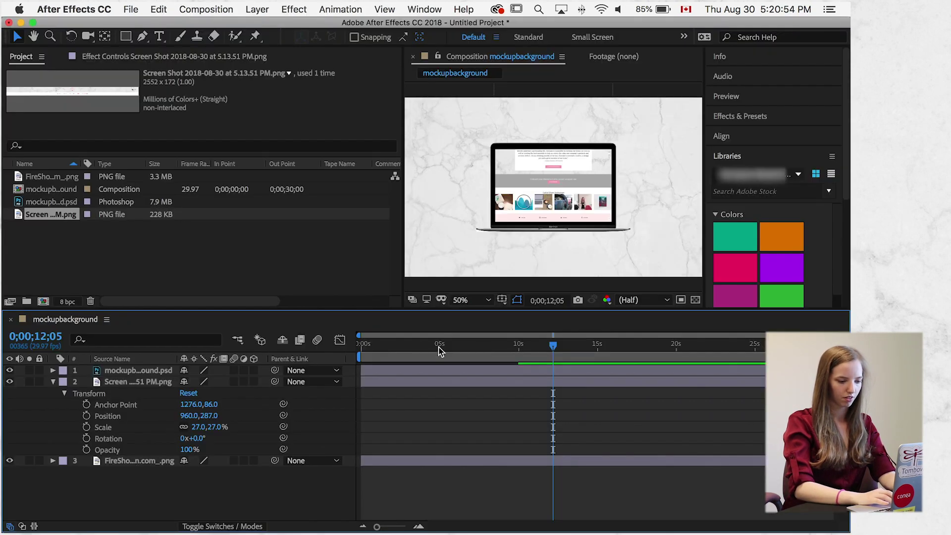
pyautogui.click(390, 345)
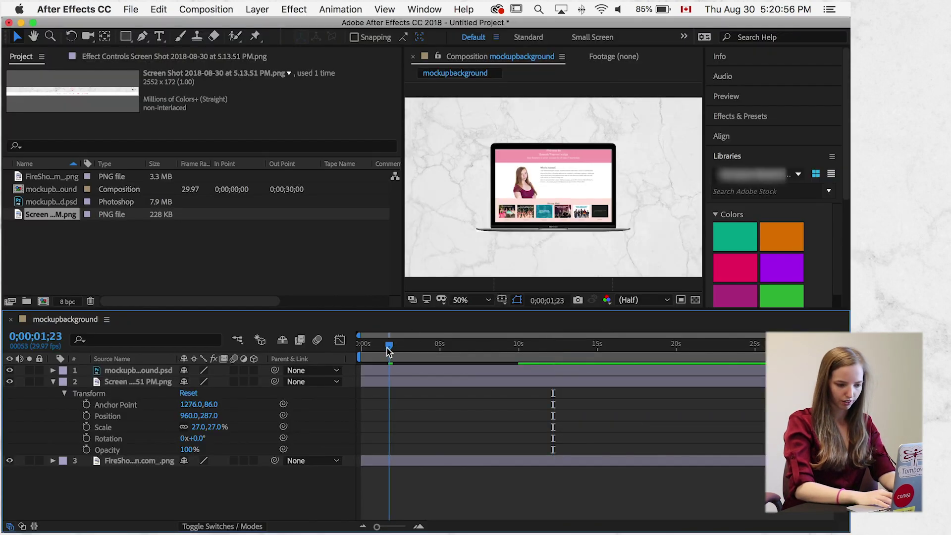
pyautogui.moveTo(388, 351); pyautogui.dragTo(367, 350)
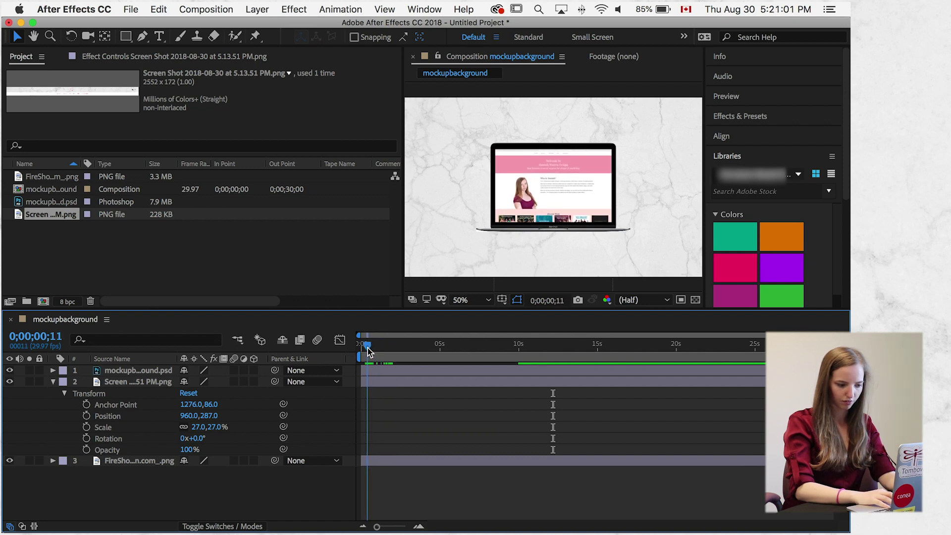
pyautogui.click(86, 416)
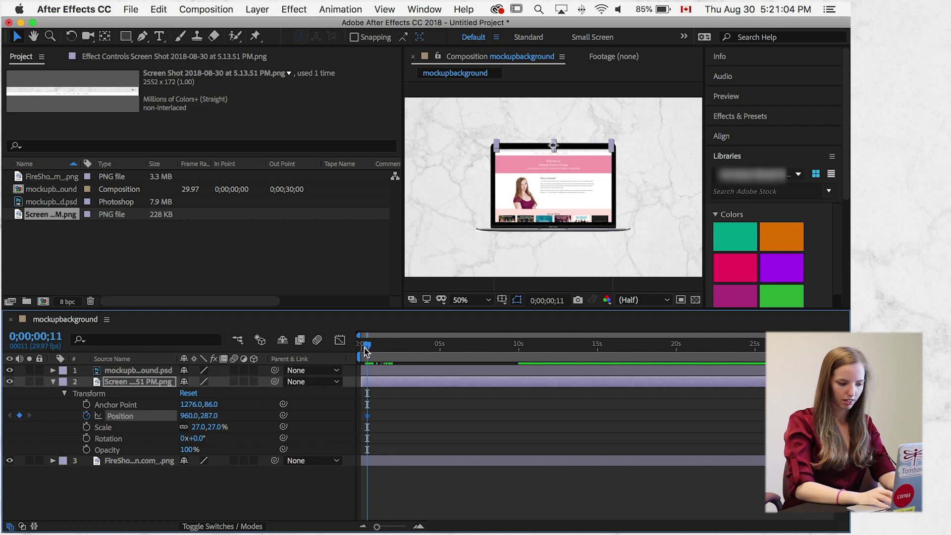
# Add a Position keyframe at 0;00;00;23 with the menu bar at 960, 335
pyautogui.moveTo(366, 350); pyautogui.dragTo(373, 350)
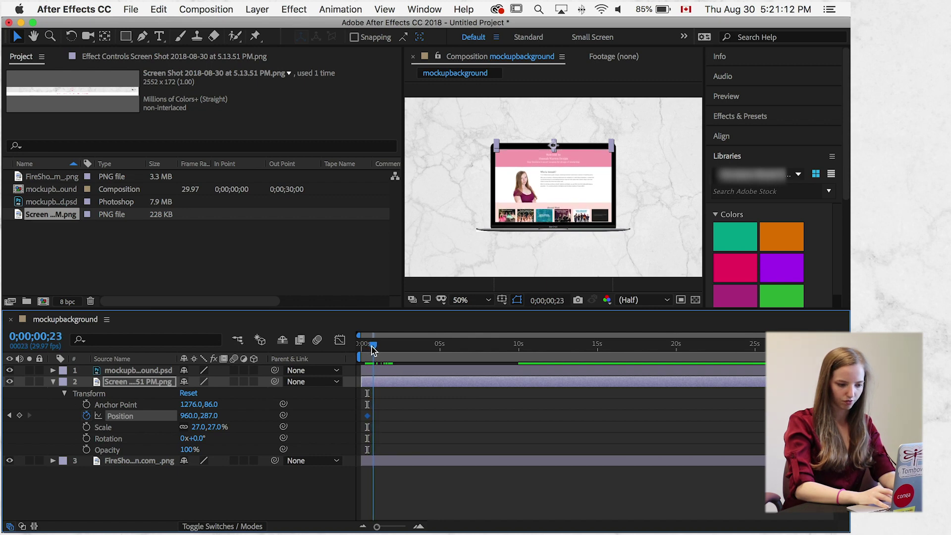
pyautogui.click(19, 414)
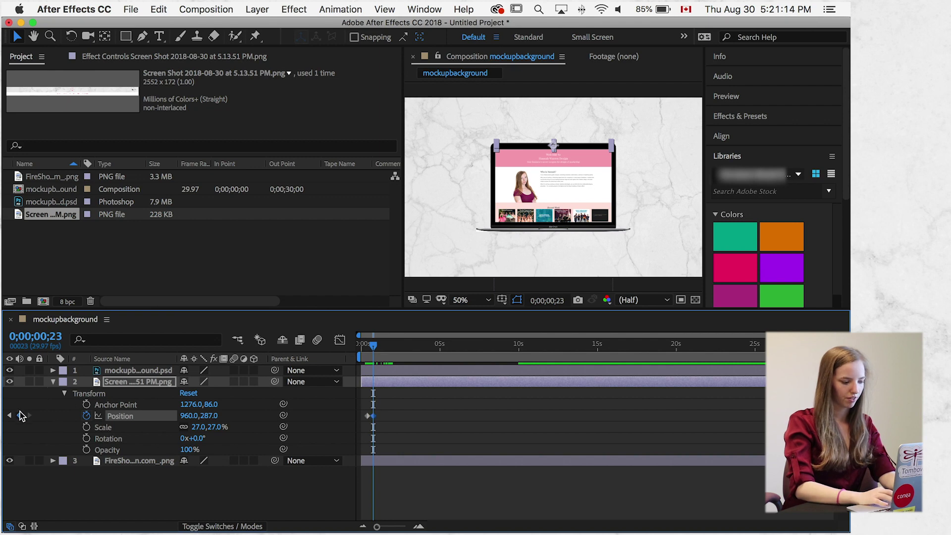
pyautogui.click(212, 415)
pyautogui.hotkey('shift', 'Up')
pyautogui.hotkey('shift', 'Up')
pyautogui.hotkey('shift', 'Up')
pyautogui.hotkey('shift', 'Up')
pyautogui.hotkey('shift', 'Up')
pyautogui.hotkey('shift', 'Up')
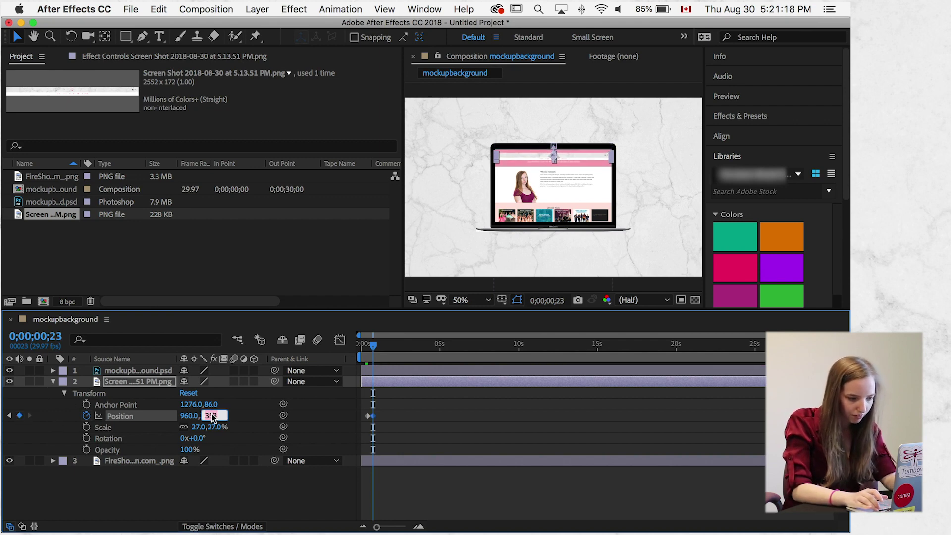
pyautogui.hotkey('shift', 'Up')
pyautogui.hotkey('shift', 'Up')
pyautogui.hotkey('shift', 'Up')
pyautogui.hotkey('shift', 'Up')
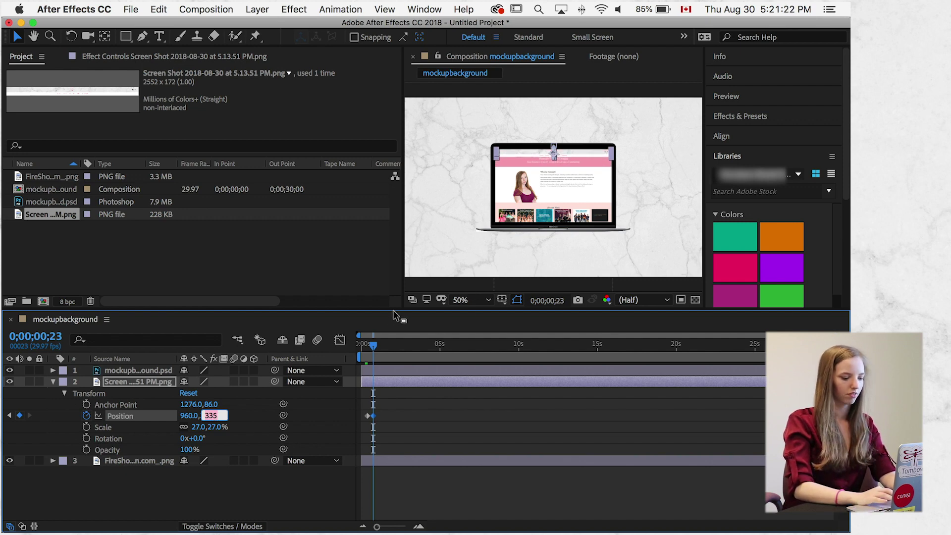
# Preview the menu bar's slide-in from the start of the composition
pyautogui.moveTo(373, 343); pyautogui.dragTo(345, 349)
pyautogui.press('space')
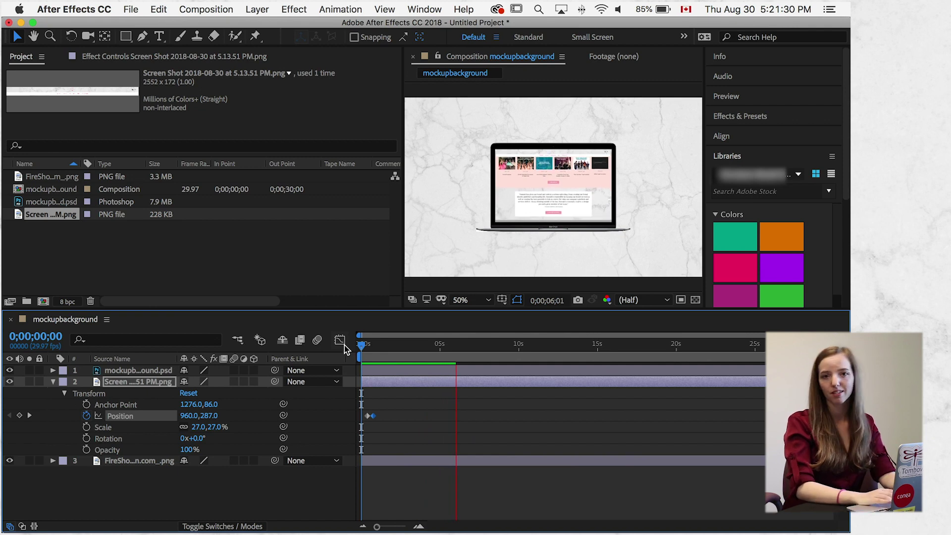
pyautogui.press('space')
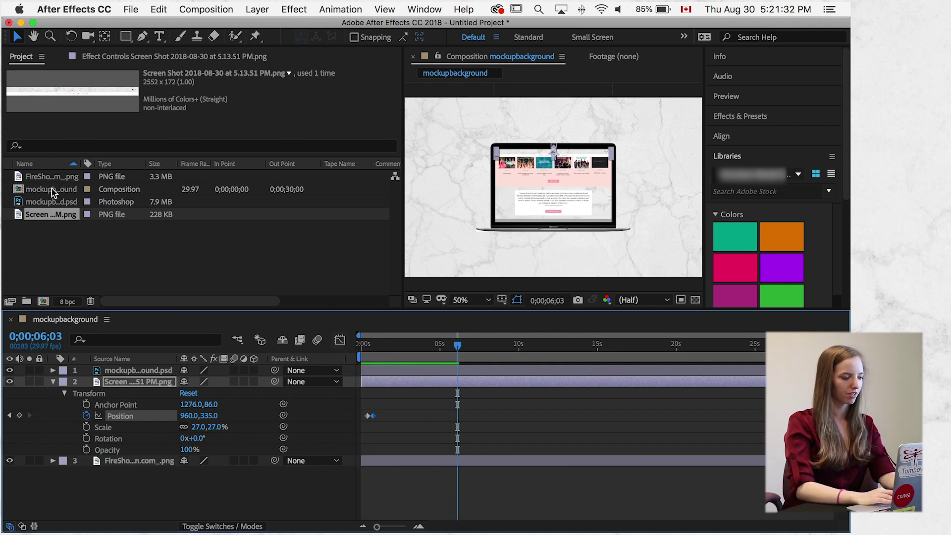
# Change the mockupbackground composition's duration from 30 to 10 seconds (0;00;10;00) in Composition Settings
pyautogui.press('super+s')
pyautogui.click(573, 367)
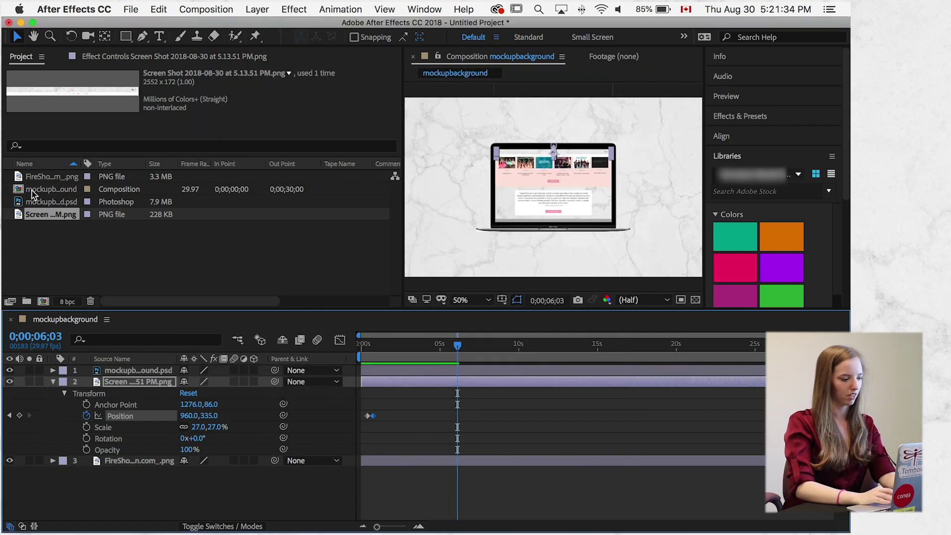
pyautogui.click(52, 190)
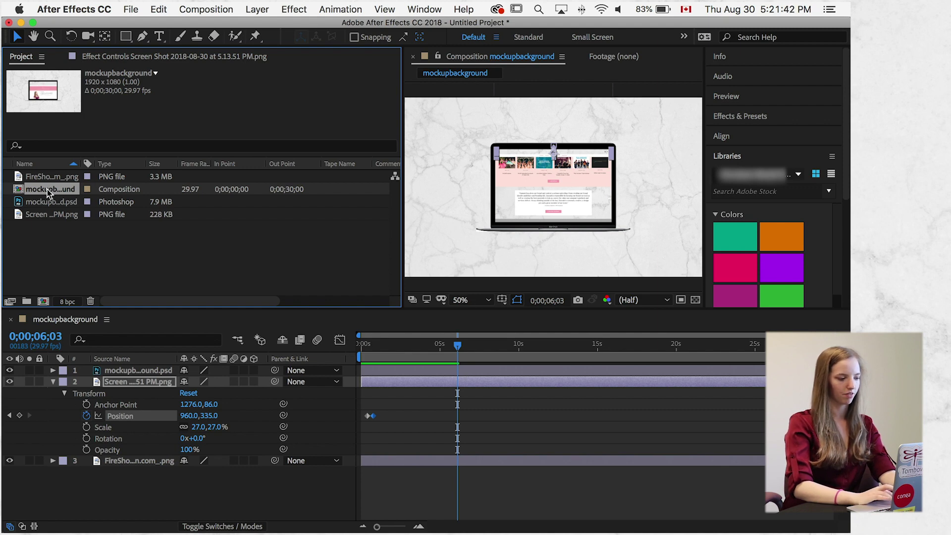
pyautogui.rightClick(47, 192)
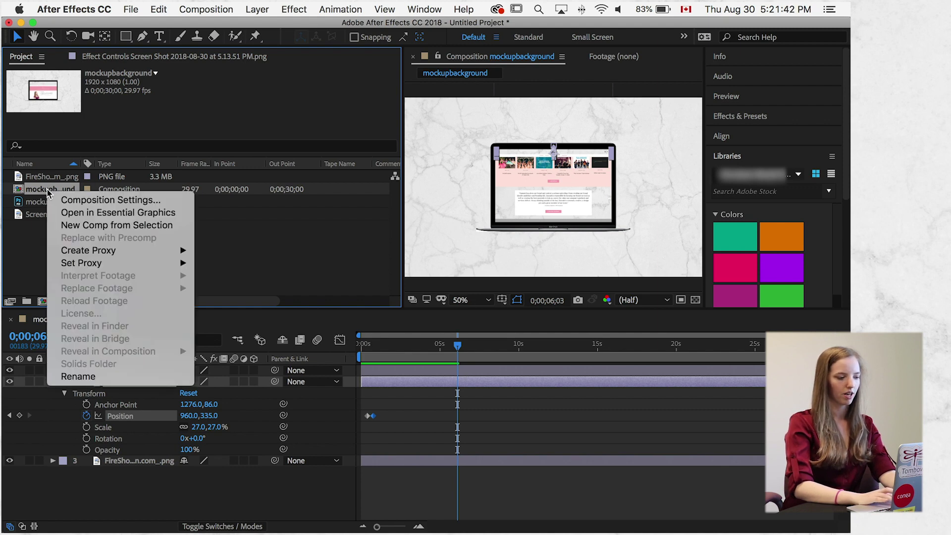
pyautogui.click(91, 200)
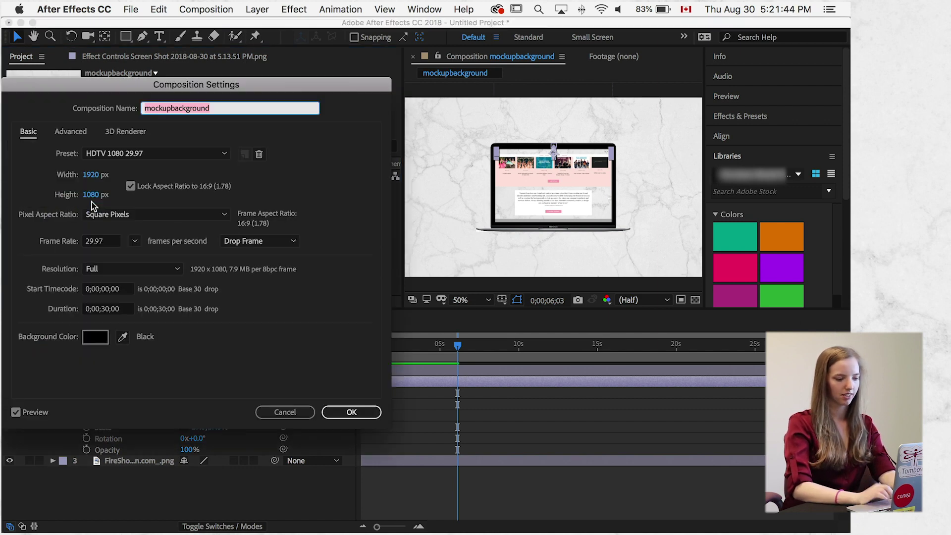
pyautogui.click(106, 310)
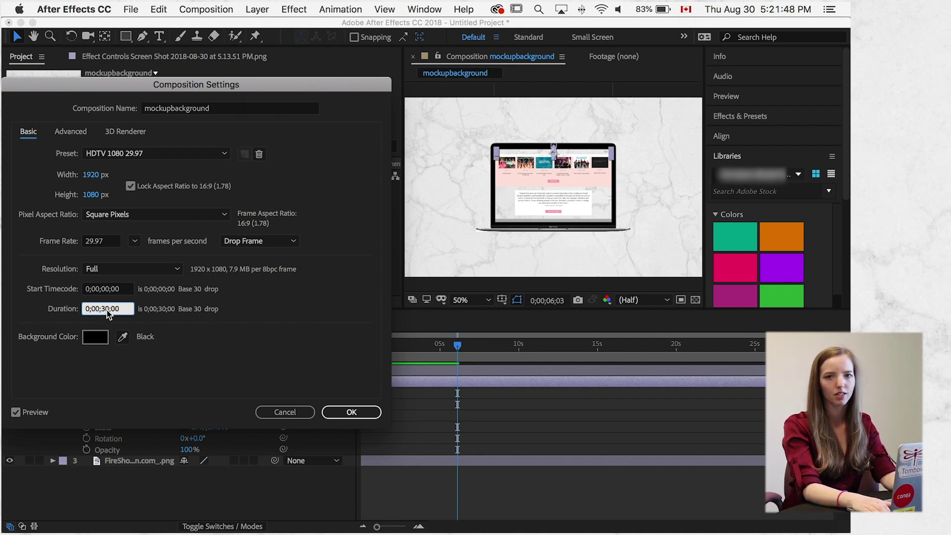
pyautogui.press('BackSpace')
pyautogui.write('1')
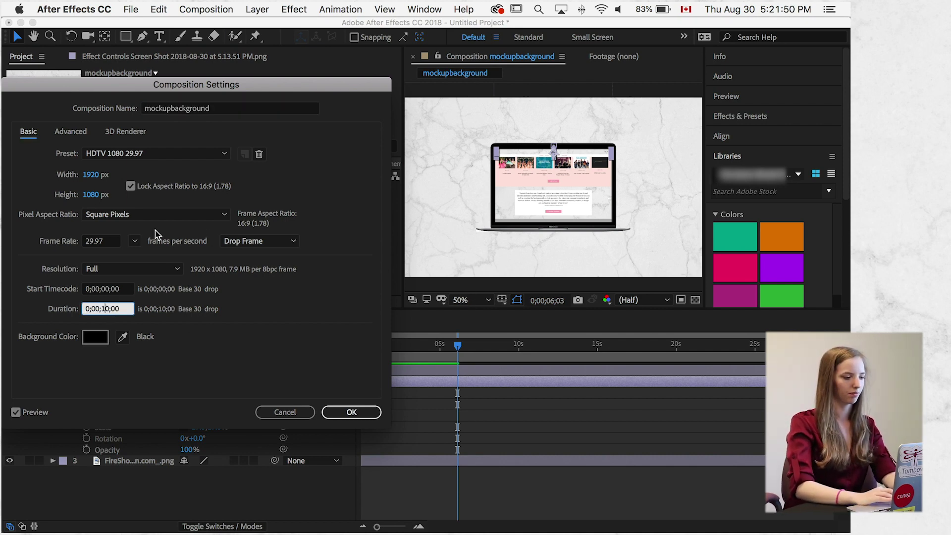
# Rename the composition 'Website Mockup', apply the settings, and preview it from the start
pyautogui.doubleClick(216, 105)
pyautogui.write('Web')
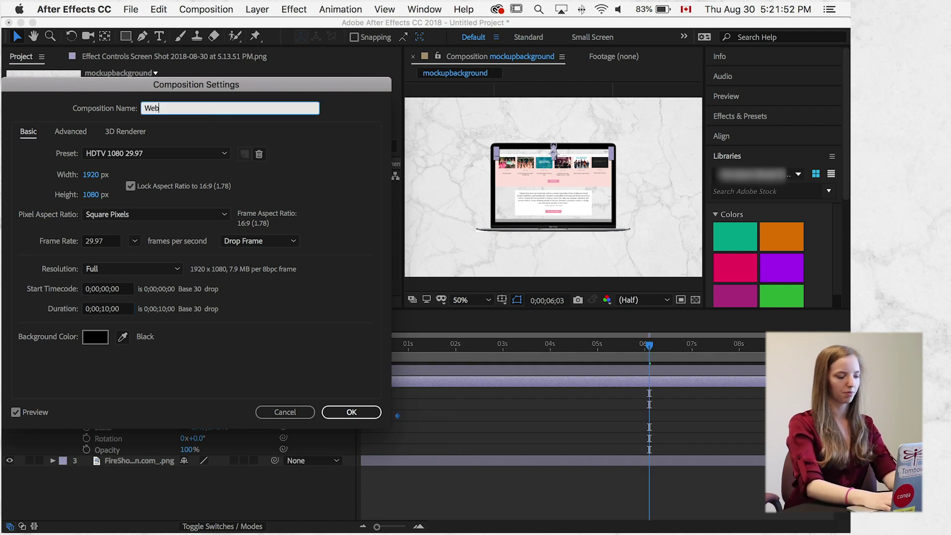
pyautogui.write('site')
pyautogui.press('super+a')
pyautogui.write('Website ')
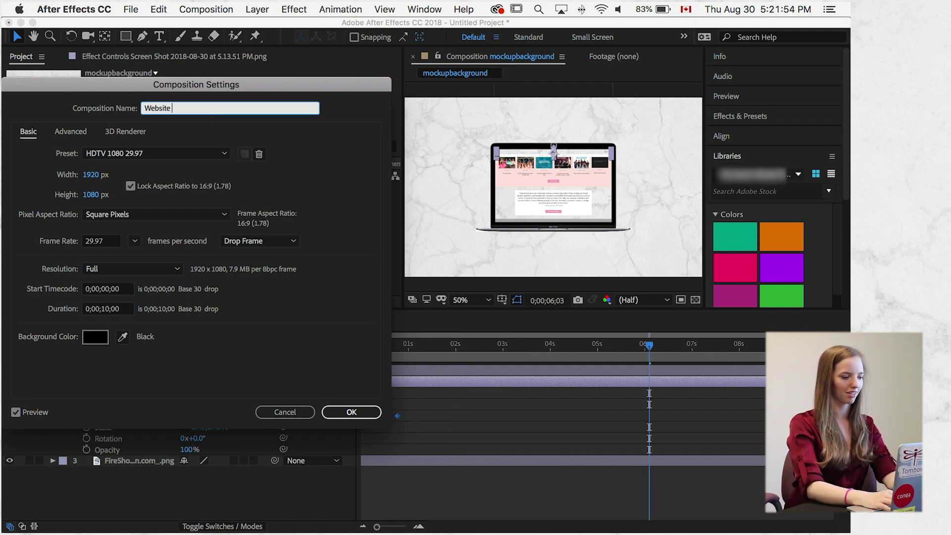
pyautogui.write('Mockup')
pyautogui.press('Return')
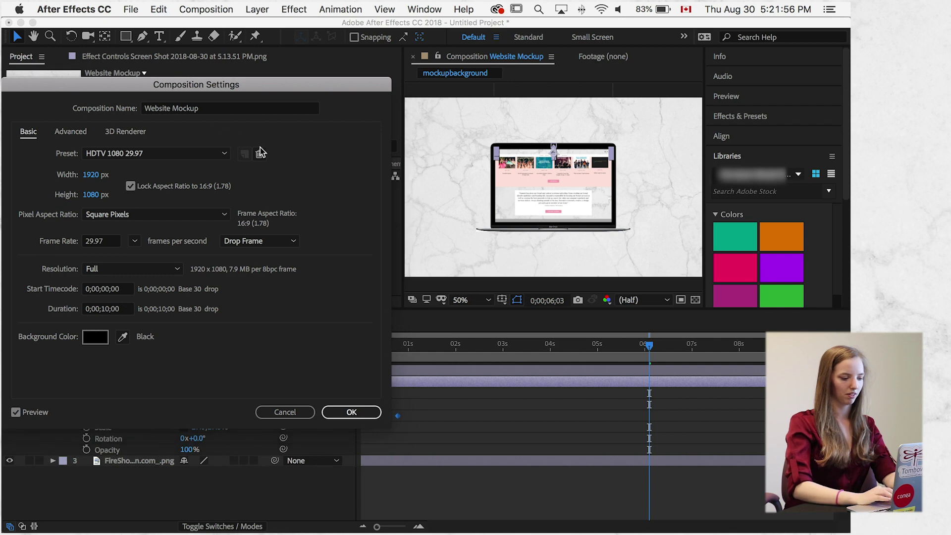
pyautogui.click(363, 344)
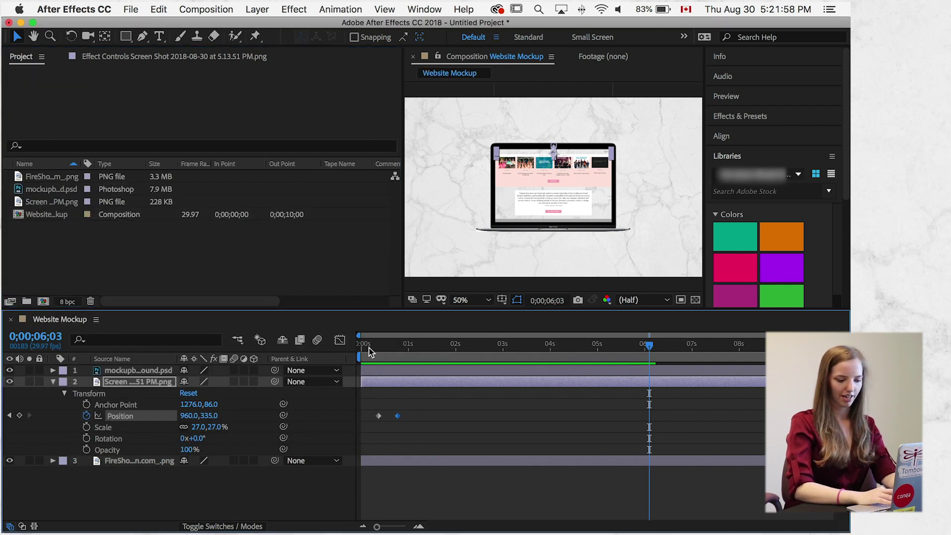
pyautogui.press('space')
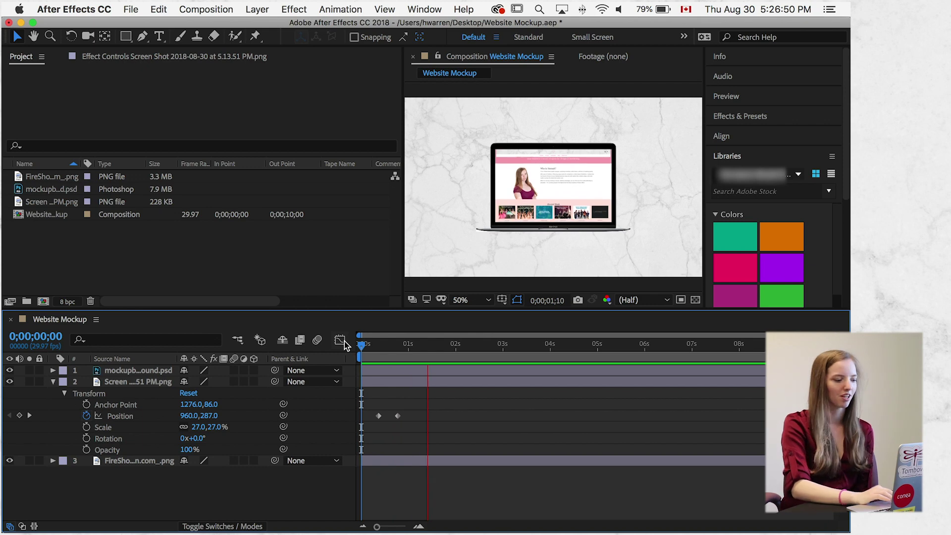
# Stop the preview and add the Website Mockup composition to the Adobe Media Encoder queue
pyautogui.press('space')
pyautogui.click(56, 216)
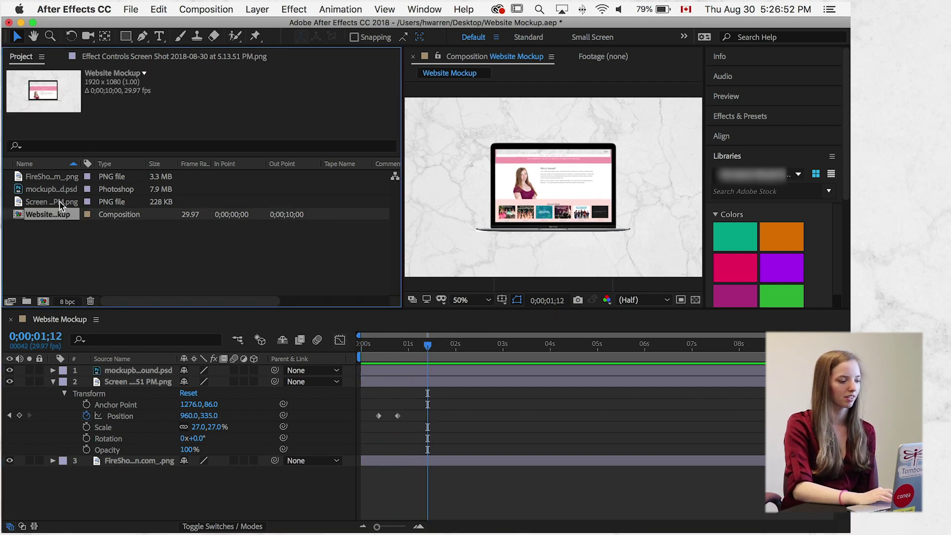
pyautogui.click(131, 8)
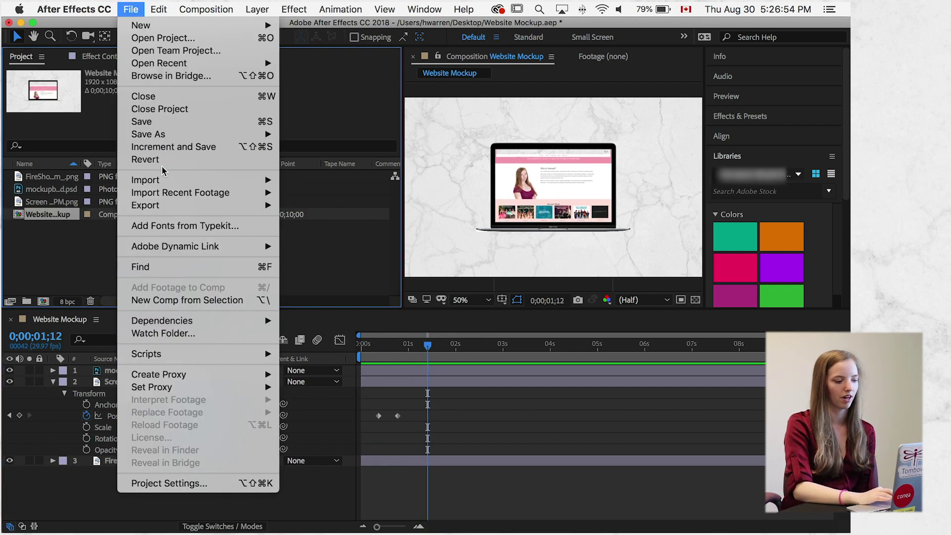
pyautogui.moveTo(160, 208)
pyautogui.click(336, 207)
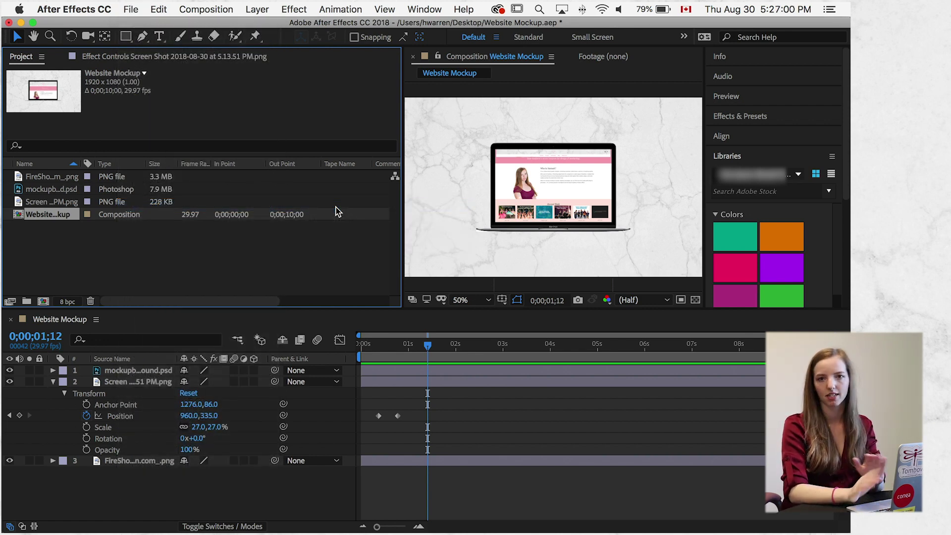
pyautogui.press('super+Tab')
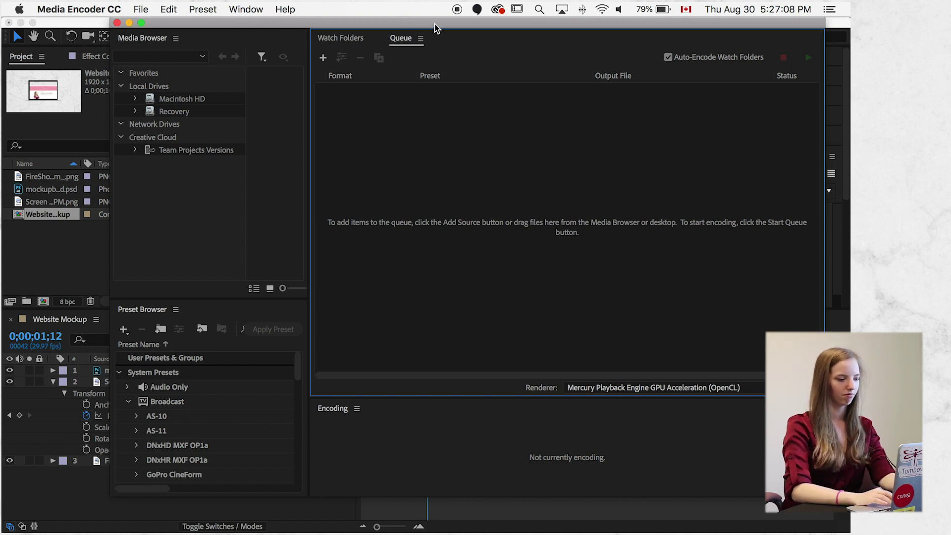
# Keep the H.264 YouTube 1080p HD preset, output Website Mockup.mp4 to the Desktop, and start encoding
pyautogui.moveTo(434, 23); pyautogui.dragTo(390, 23)
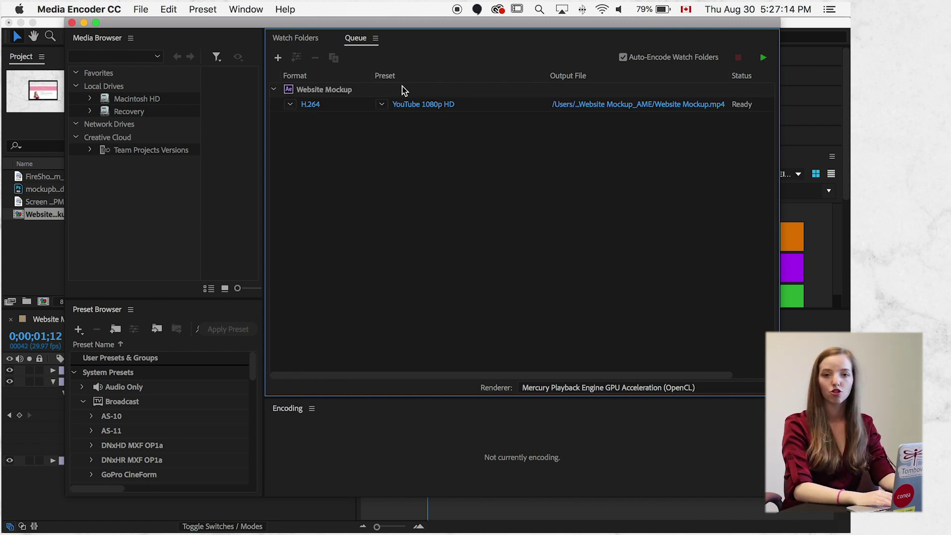
pyautogui.click(421, 105)
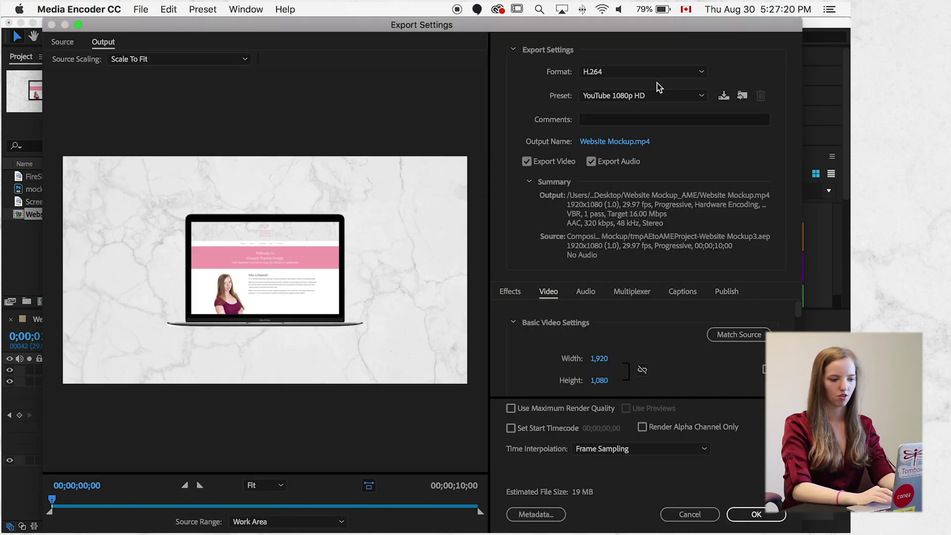
pyautogui.click(704, 515)
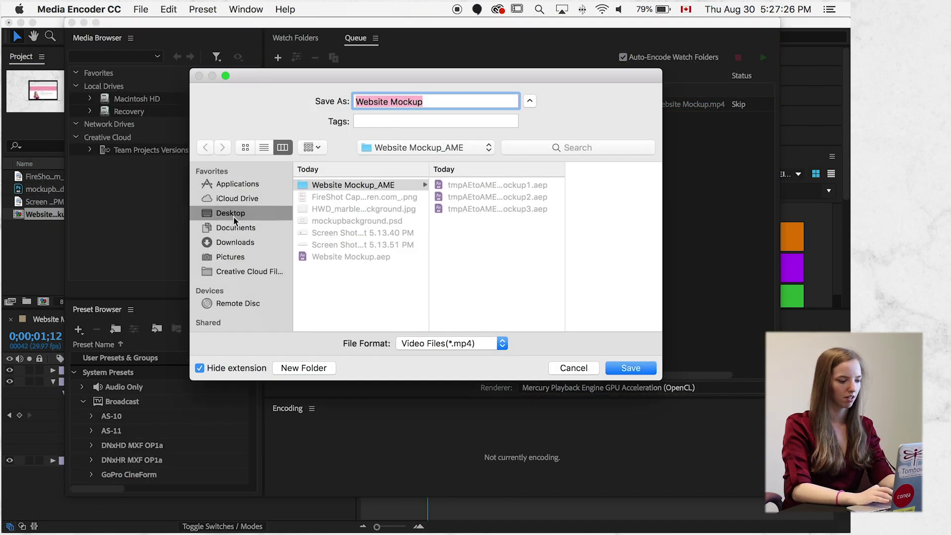
pyautogui.click(240, 214)
pyautogui.press('Return')
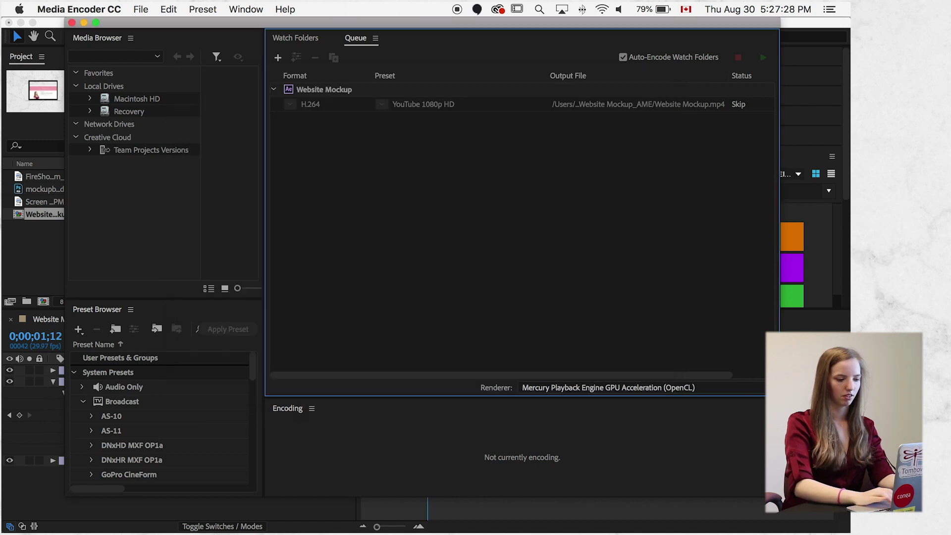
pyautogui.click(763, 58)
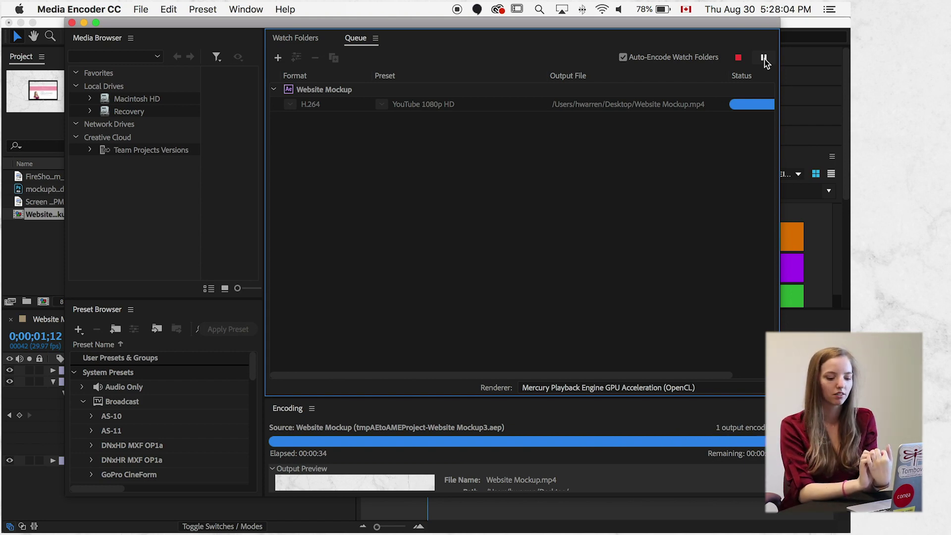
# Reveal the desktop and Quick Look the rendered Website Mockup.mp4
pyautogui.press('super+Tab')
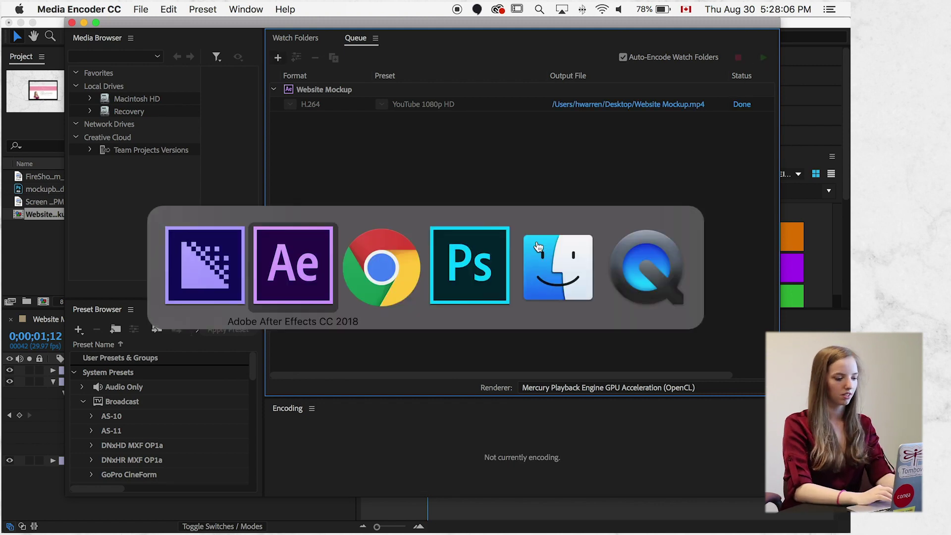
pyautogui.press('super+Tab')
pyautogui.press('super+shift+Tab')
pyautogui.press('super+shift+Tab')
pyautogui.press('F11')
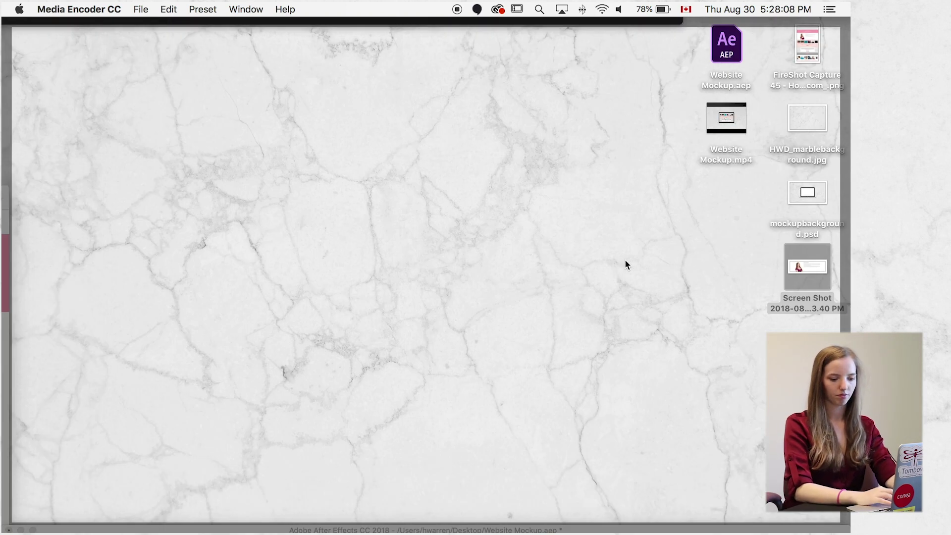
pyautogui.click(625, 261)
pyautogui.click(735, 157)
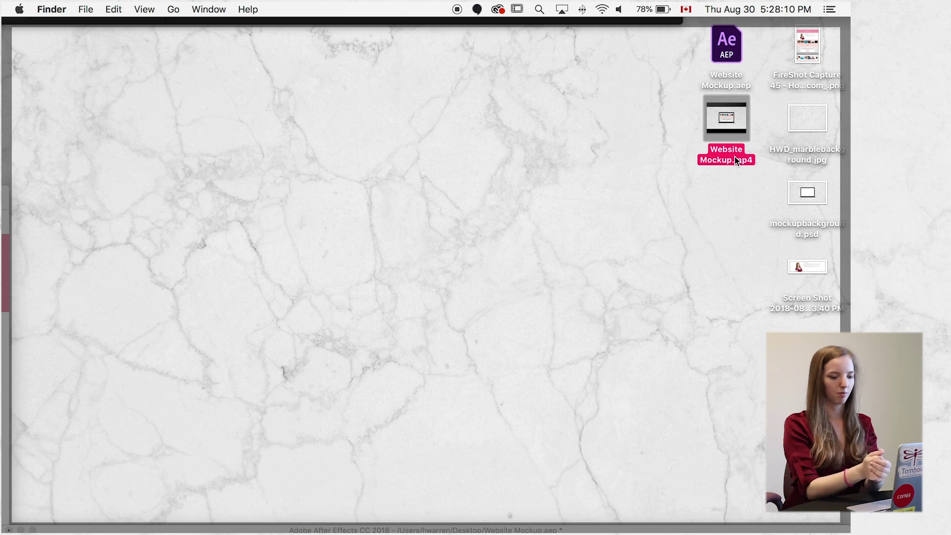
pyautogui.press('space')
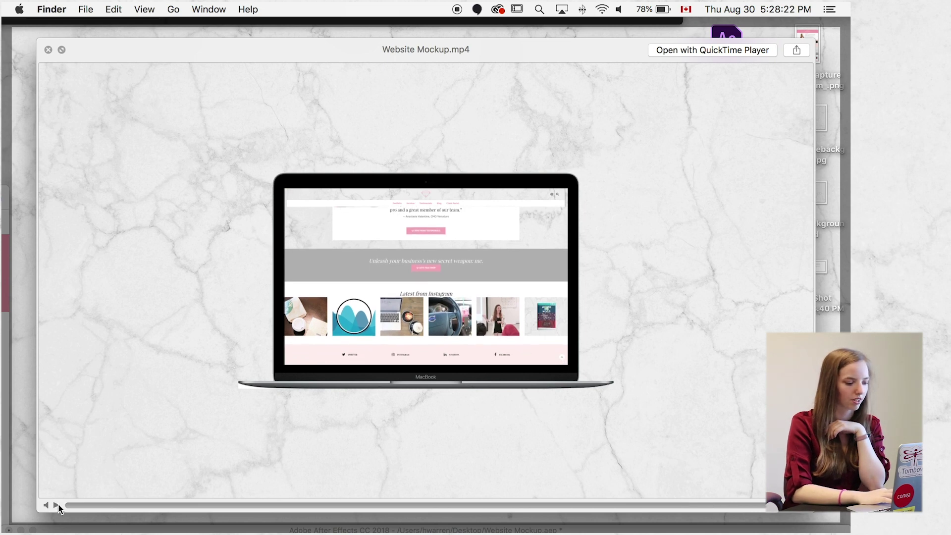
pyautogui.moveTo(419, 506); pyautogui.dragTo(512, 481)
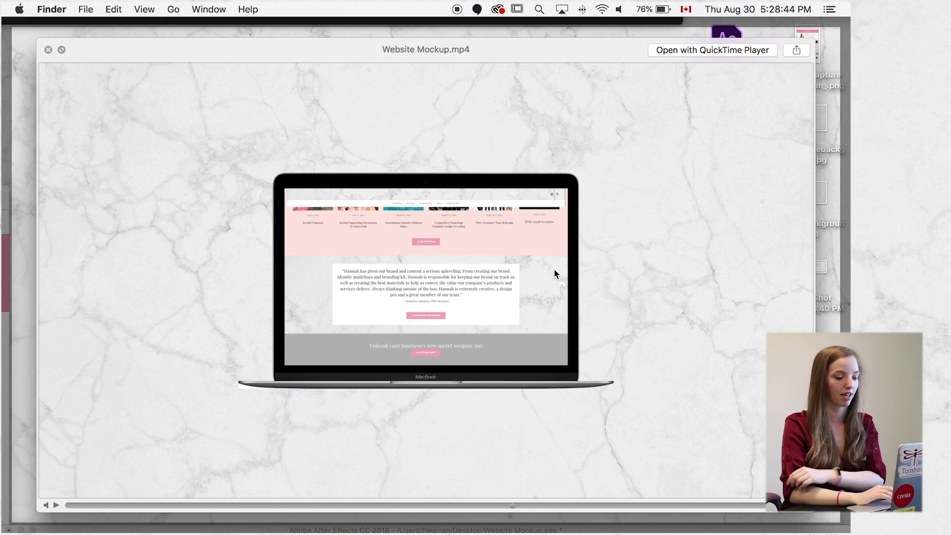
pyautogui.moveTo(476, 505); pyautogui.dragTo(91, 508)
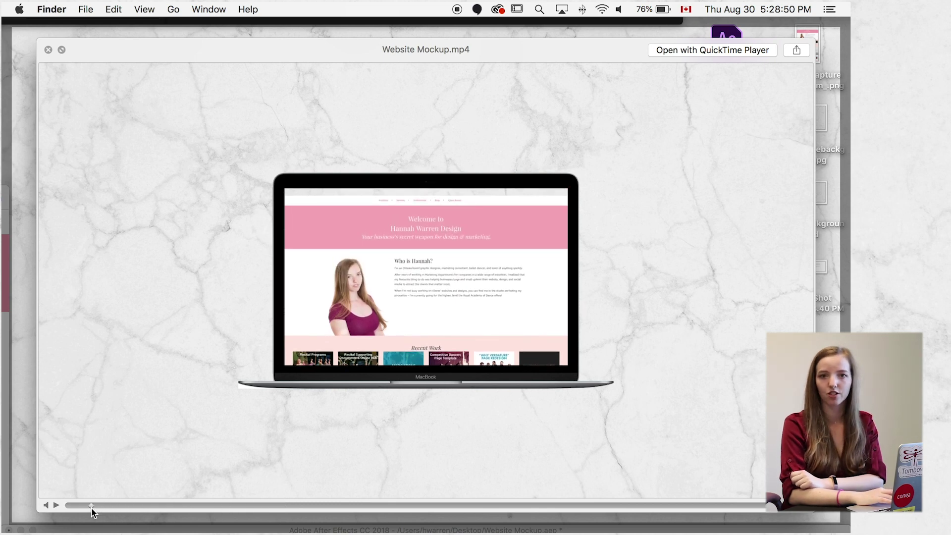